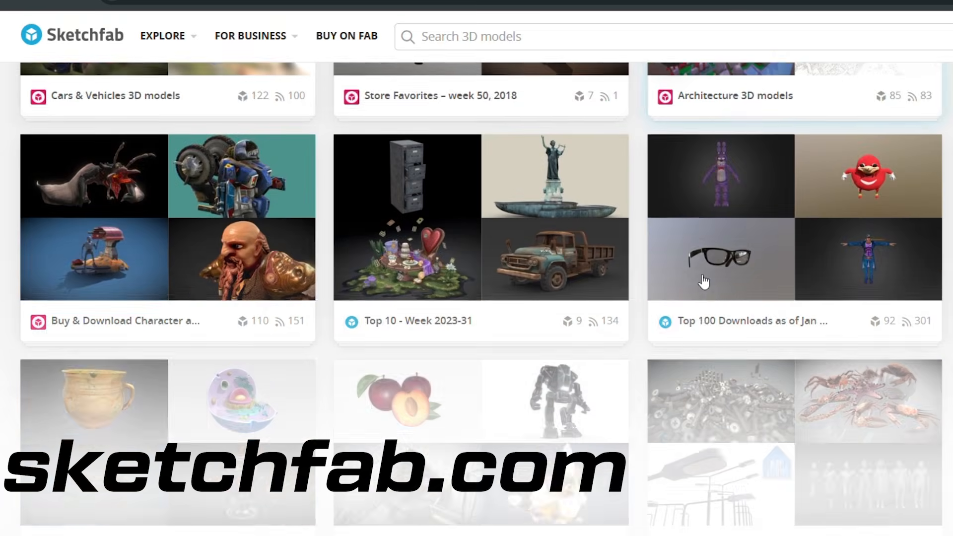
pyautogui.scroll(-2, 705, 280)
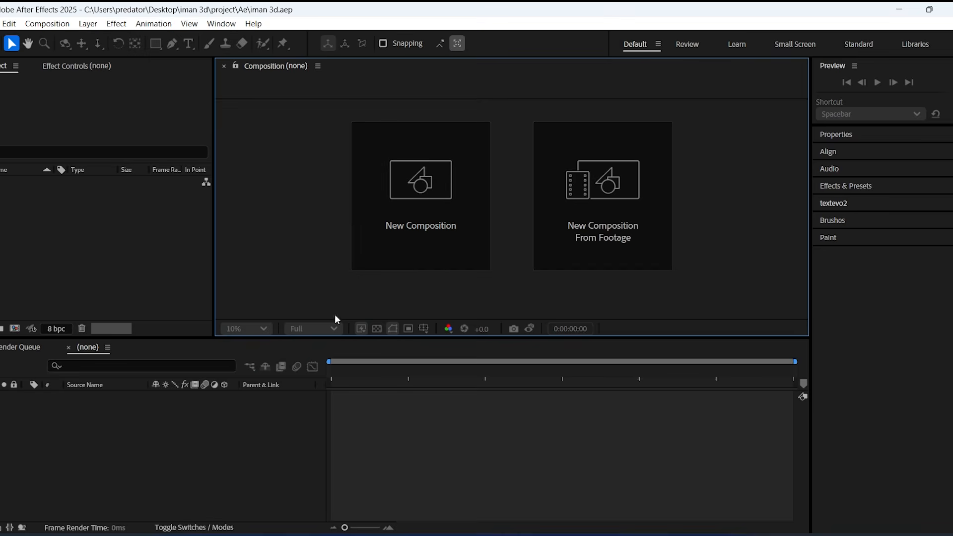
# Create a composition named "Iman 3d" with the HD 1920x1080, 29.97 fps preset and a duration of 10 seconds
pyautogui.click(415, 229)
pyautogui.click(409, 175)
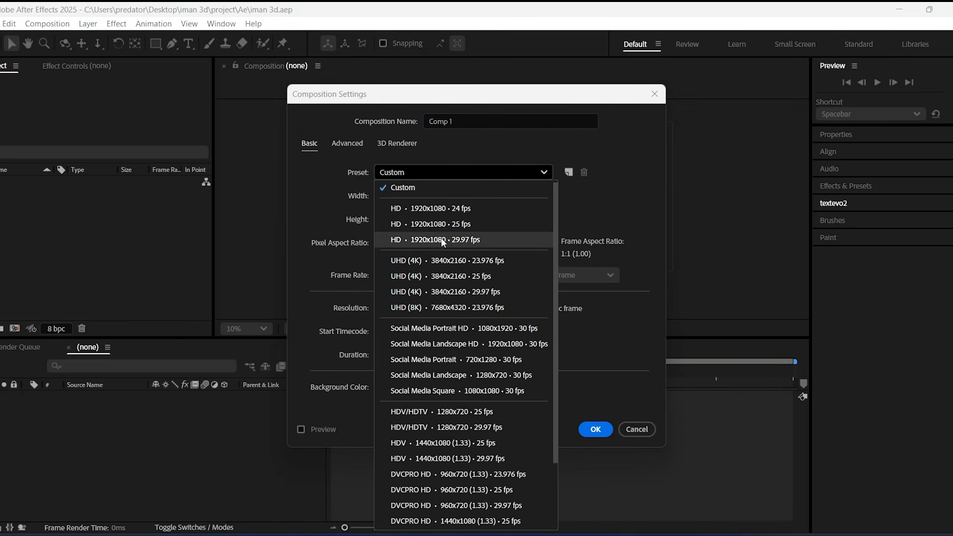
pyautogui.click(425, 237)
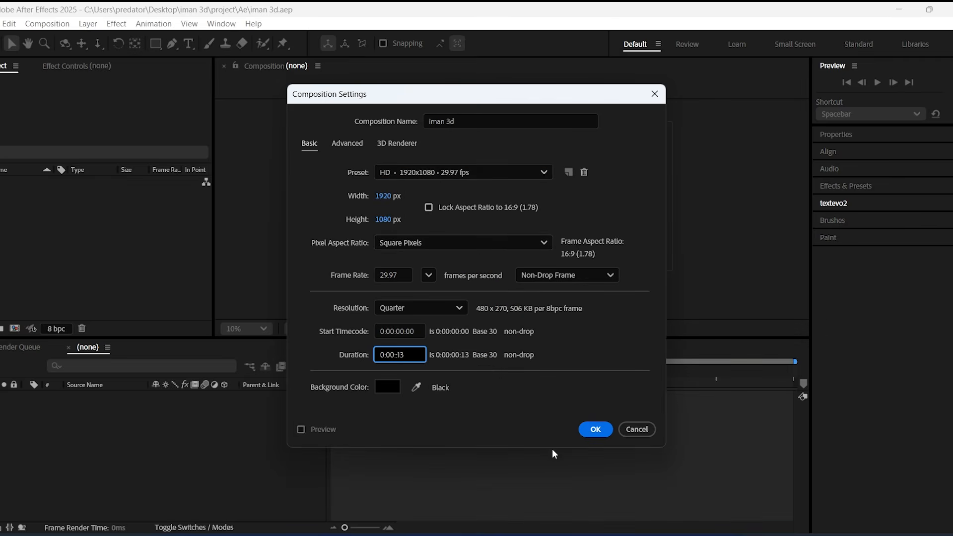
pyautogui.press('BackSpace')
pyautogui.press('BackSpace')
pyautogui.write('0')
pyautogui.click(595, 429)
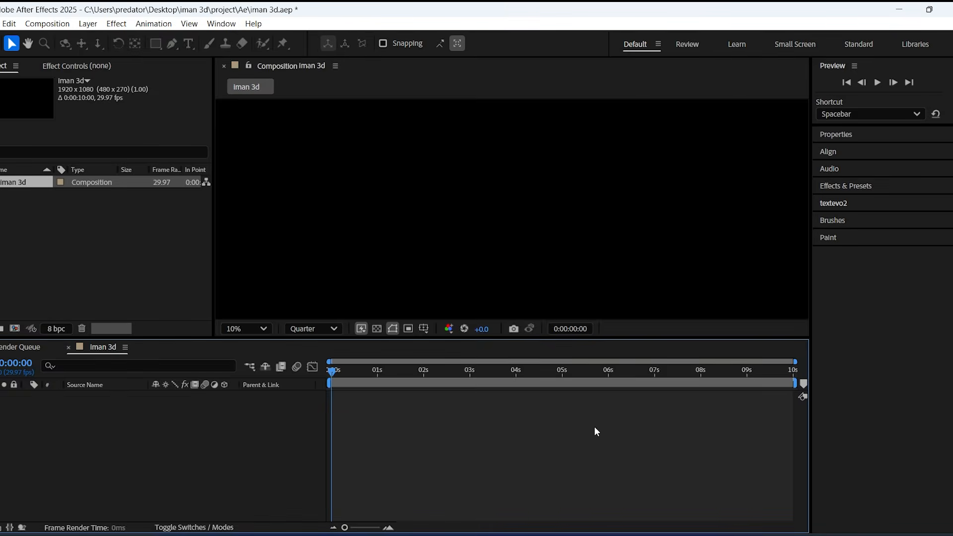
# Add a black 1920 x 1080 px solid layer named "background" to the composition
pyautogui.rightClick(65, 431)
pyautogui.moveTo(114, 280)
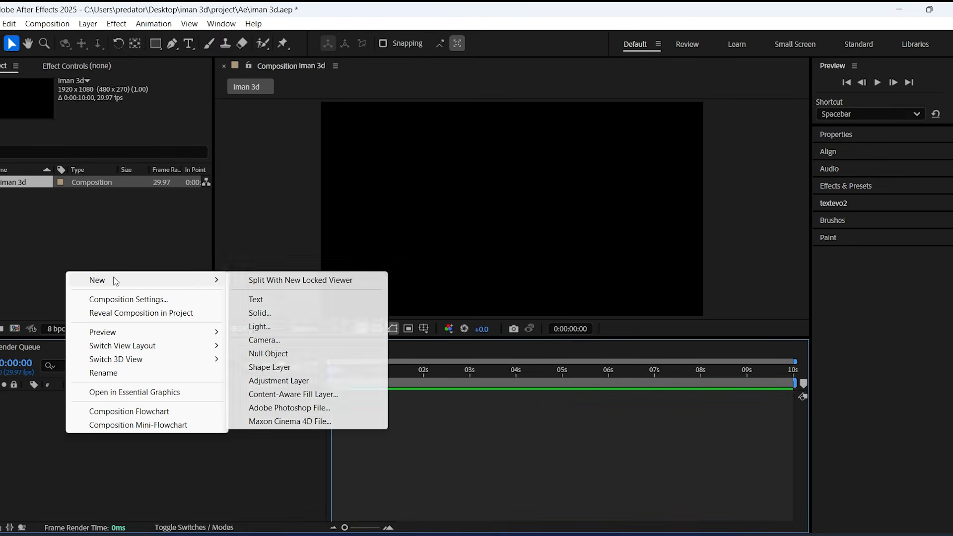
pyautogui.click(268, 314)
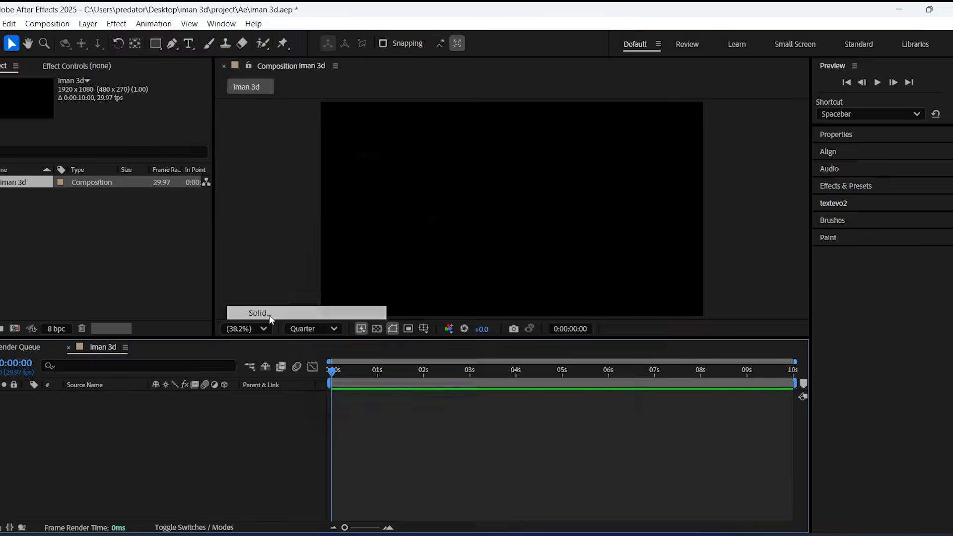
pyautogui.write('background')
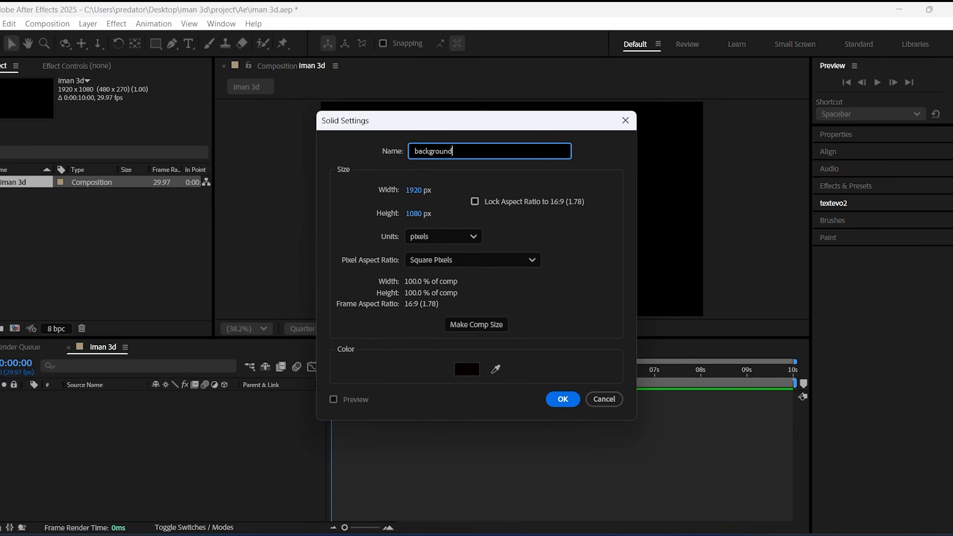
pyautogui.press('Return')
# Apply the Grid effect to the background layer and set its Size From option to Width & Height Sliders
pyautogui.click(117, 400)
pyautogui.hotkey('ctrl', 'space')
pyautogui.write('gr')
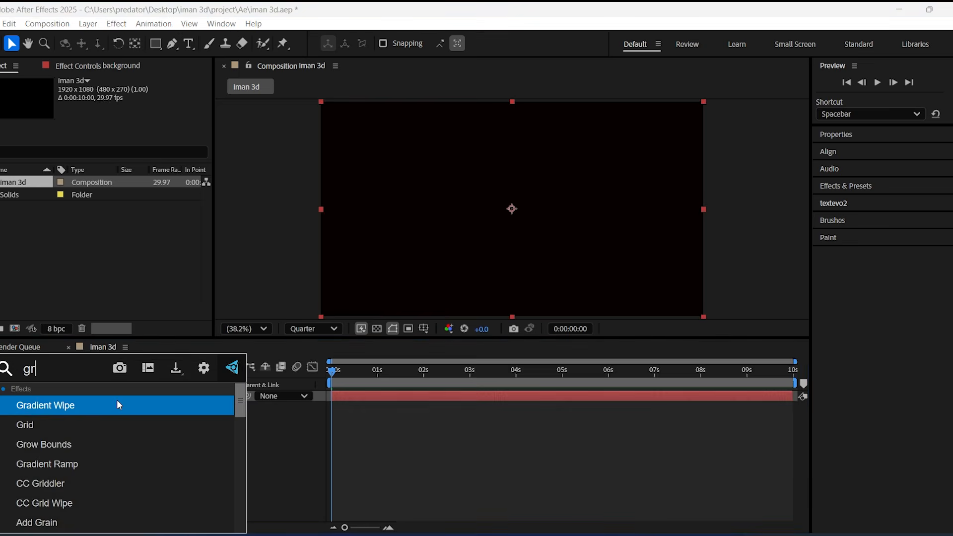
pyautogui.click(117, 424)
pyautogui.click(139, 114)
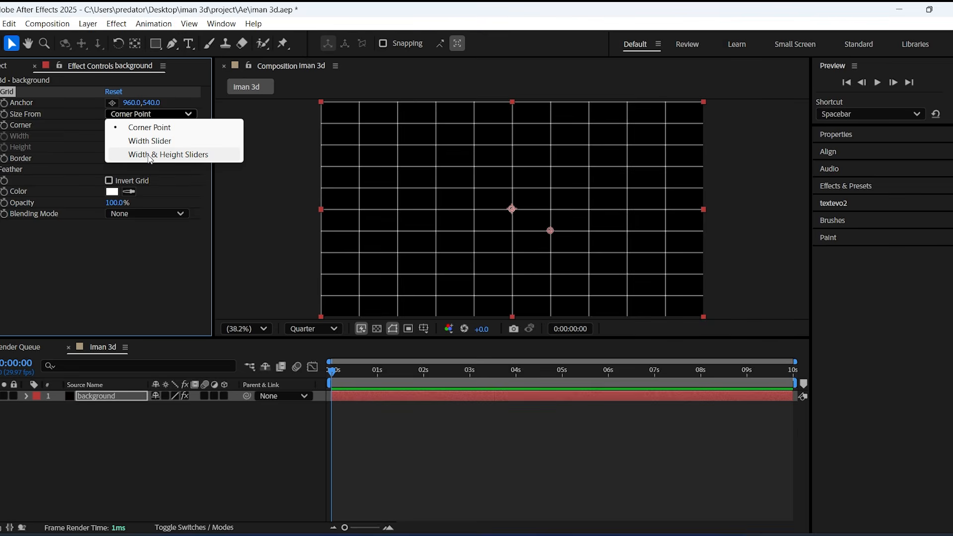
pyautogui.click(149, 155)
# Set the grid's width to about 148.4 and its height to about 110.6
pyautogui.moveTo(38, 159); pyautogui.dragTo(175, 149)
pyautogui.moveTo(30, 197); pyautogui.dragTo(146, 196)
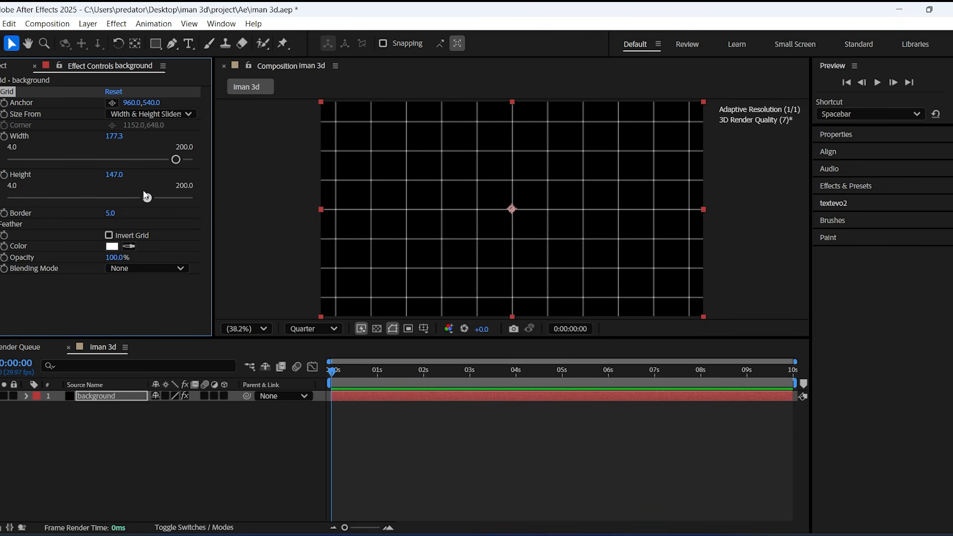
pyautogui.moveTo(179, 166); pyautogui.dragTo(136, 162)
pyautogui.moveTo(147, 198); pyautogui.dragTo(112, 197)
# Duplicate the background layer and rename the upper copy "grid"
pyautogui.click(102, 394)
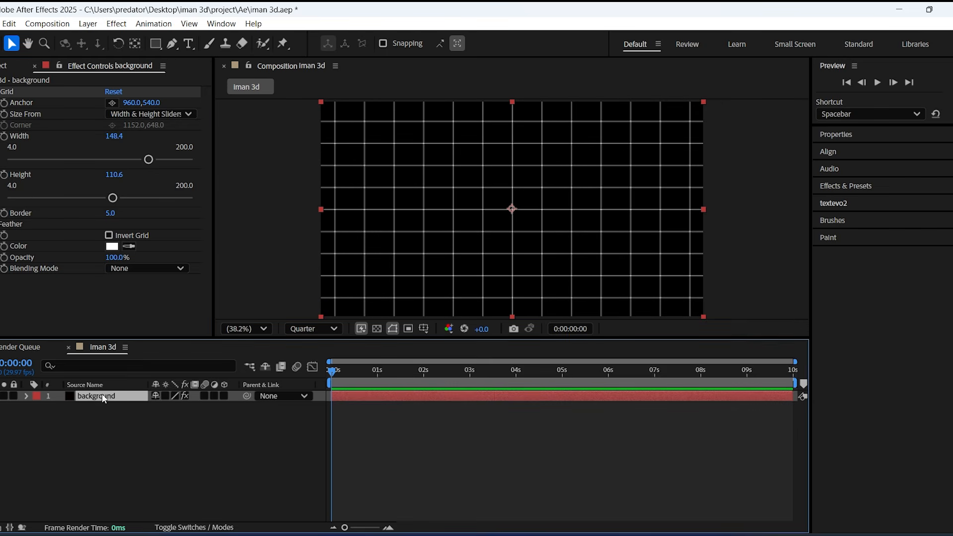
pyautogui.hotkey('ctrl', 'd')
pyautogui.rightClick(101, 392)
pyautogui.click(136, 356)
pyautogui.write('grid')
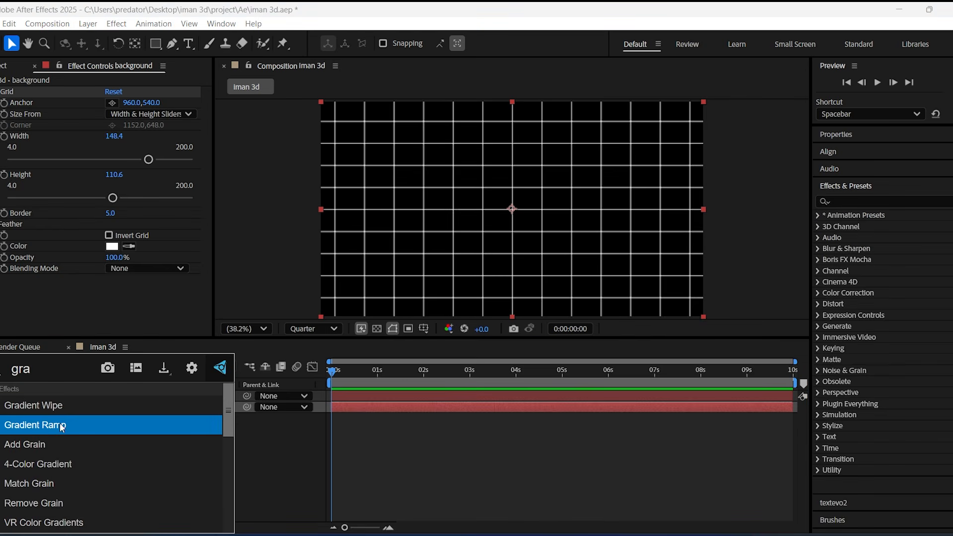
# Apply Gradient Ramp to the background layer and delete the Grid effect from that layer
pyautogui.click(61, 425)
pyautogui.scroll(2, 81, 261)
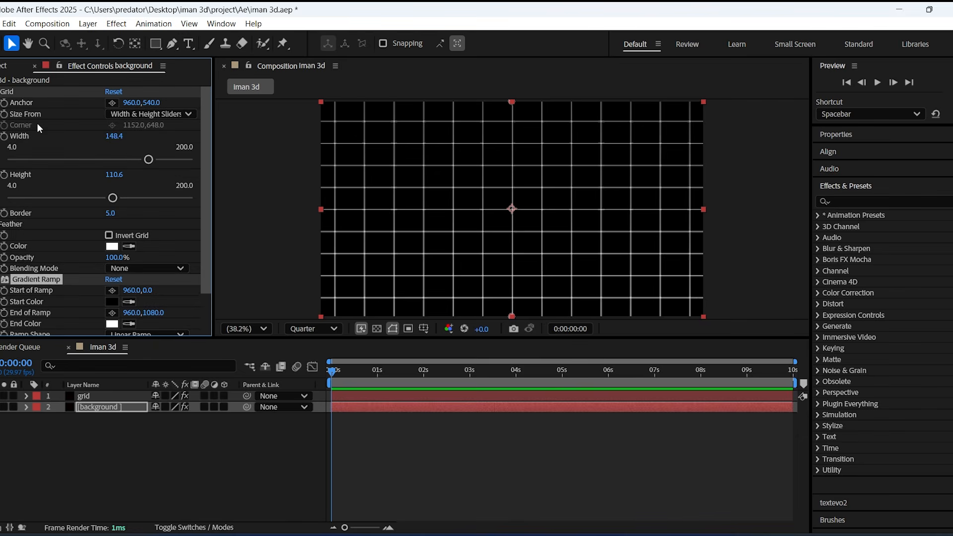
pyautogui.click(11, 95)
pyautogui.press('Delete')
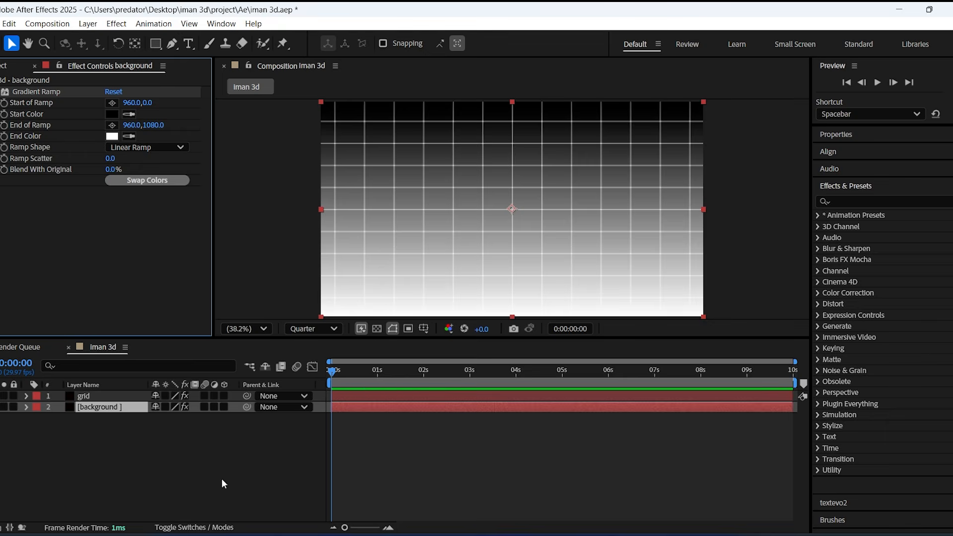
# Change the gradient to a Radial Ramp and place its start point at the bottom center of the frame, about 962, 1088
pyautogui.click(135, 147)
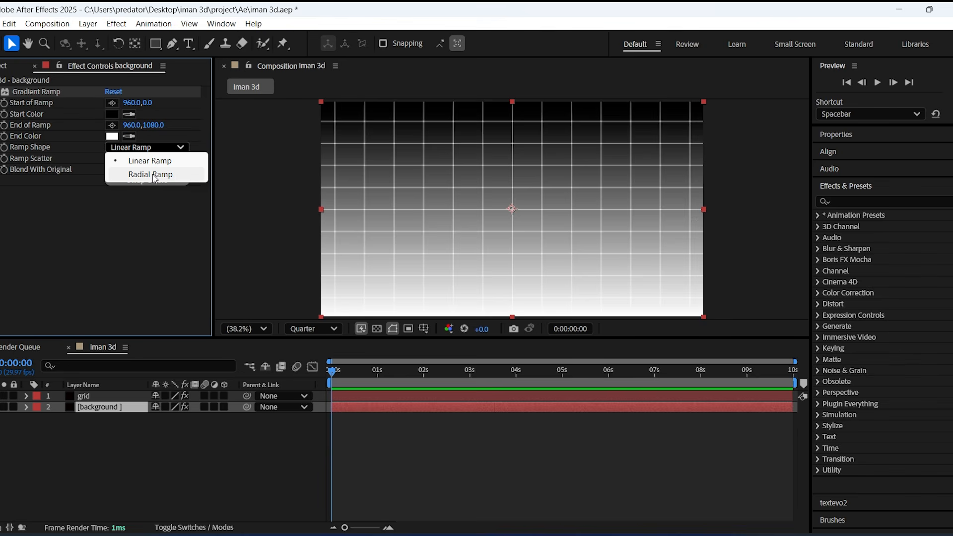
pyautogui.click(151, 174)
pyautogui.click(117, 102)
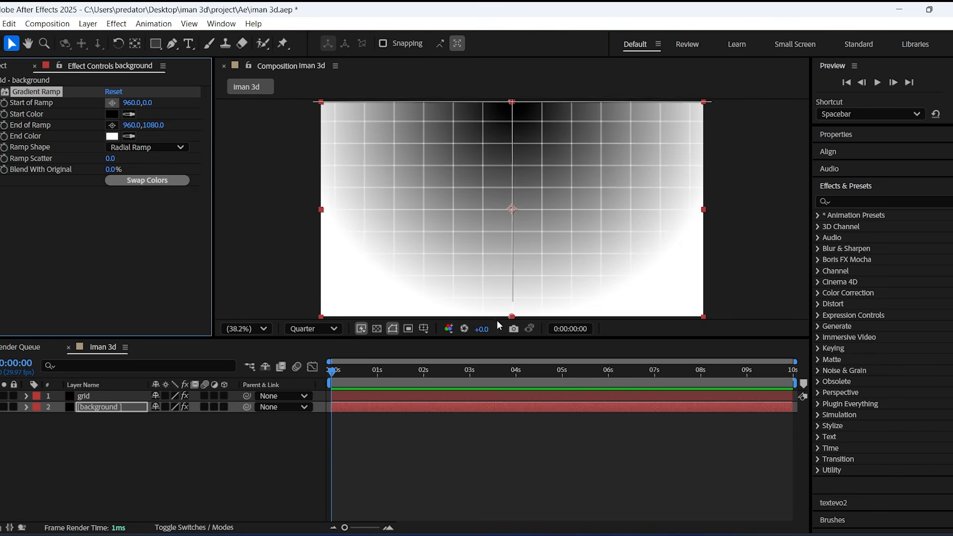
pyautogui.click(513, 318)
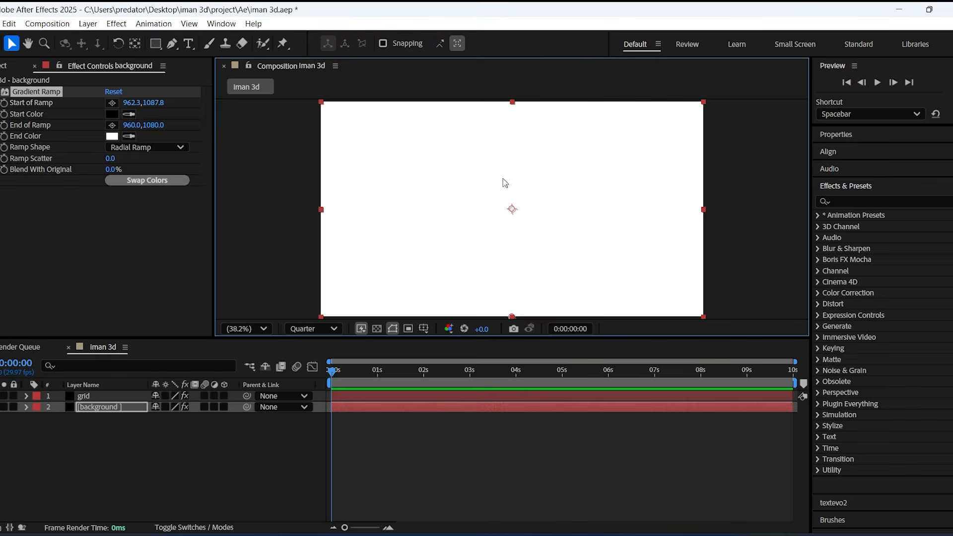
# Place the radial ramp's end point above the top center of the frame, at about 941, -354
pyautogui.click(112, 125)
pyautogui.click(512, 101)
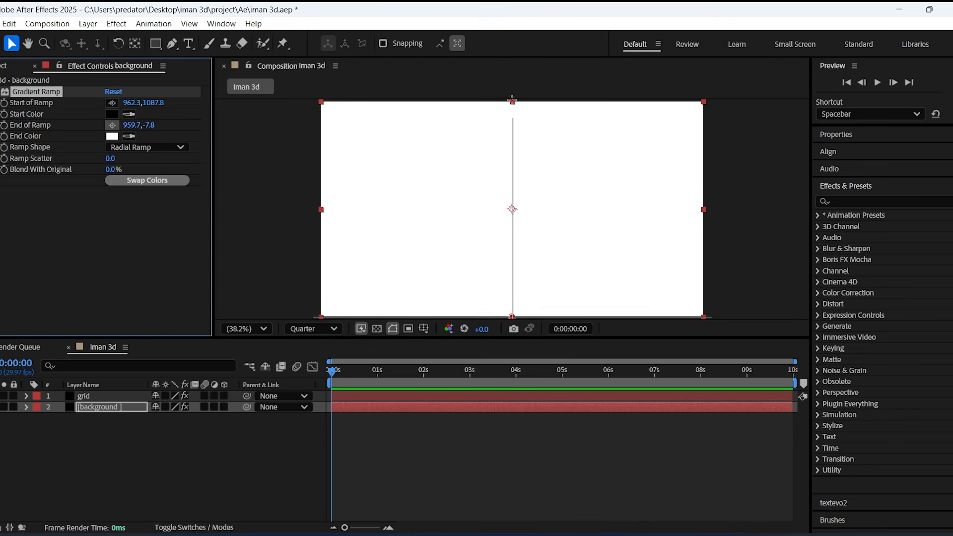
pyautogui.click(513, 104)
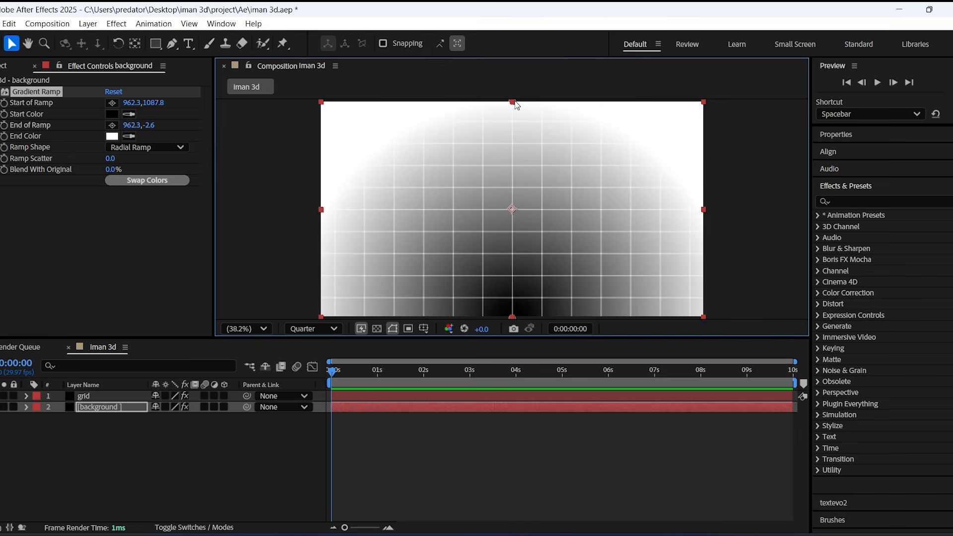
pyautogui.moveTo(512, 94); pyautogui.dragTo(515, 87)
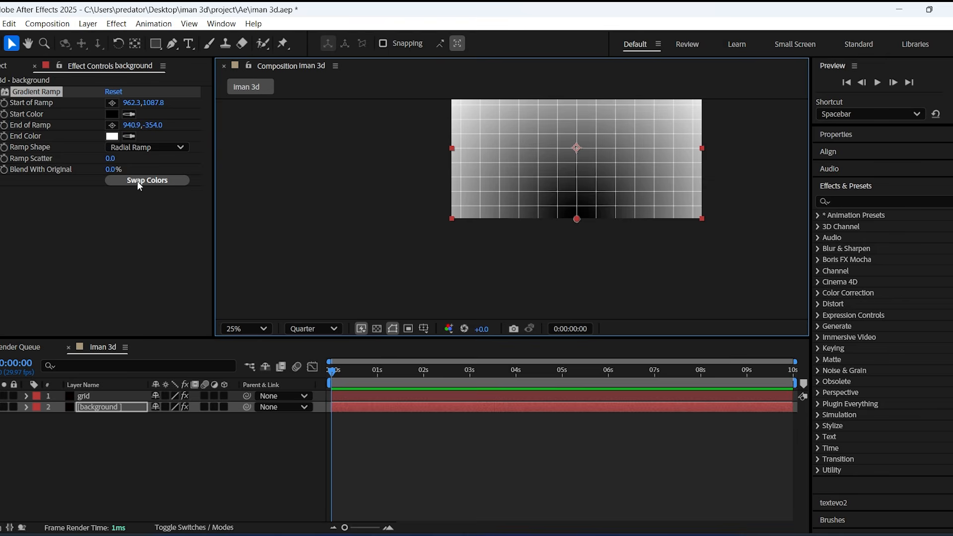
# Swap the ramp colors and set the start color to a dark gray of about 2D2D2D
pyautogui.click(137, 181)
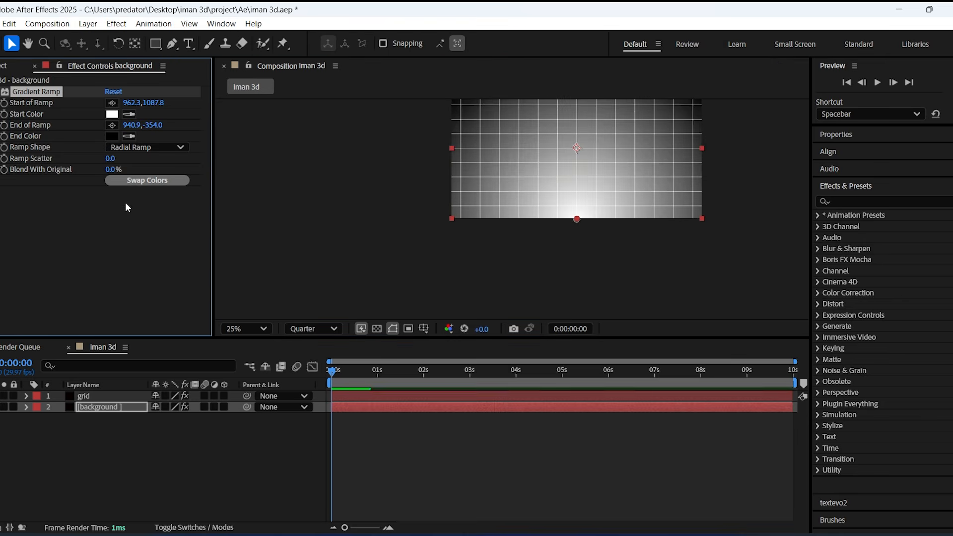
pyautogui.click(112, 114)
pyautogui.moveTo(410, 347); pyautogui.dragTo(307, 328)
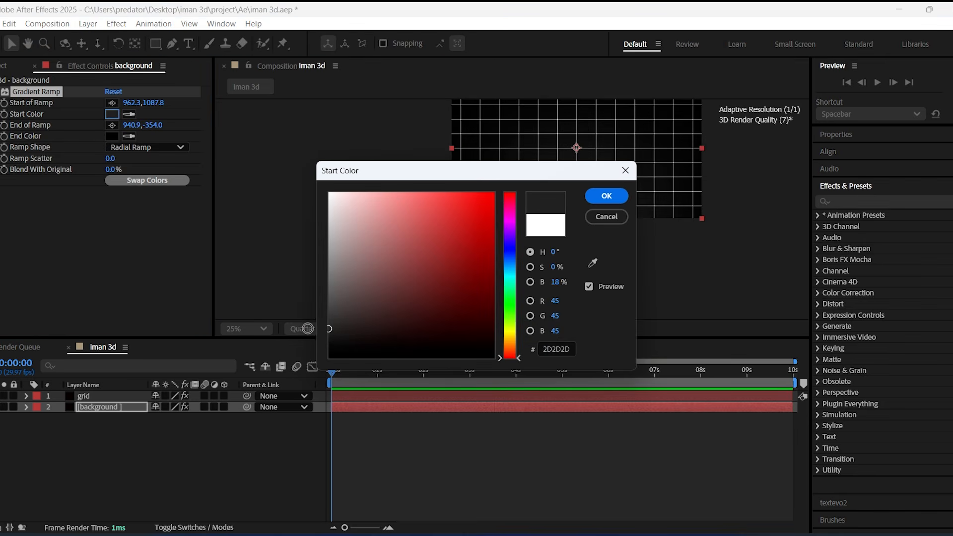
pyautogui.click(615, 201)
pyautogui.click(653, 482)
pyautogui.scroll(-2, 619, 153)
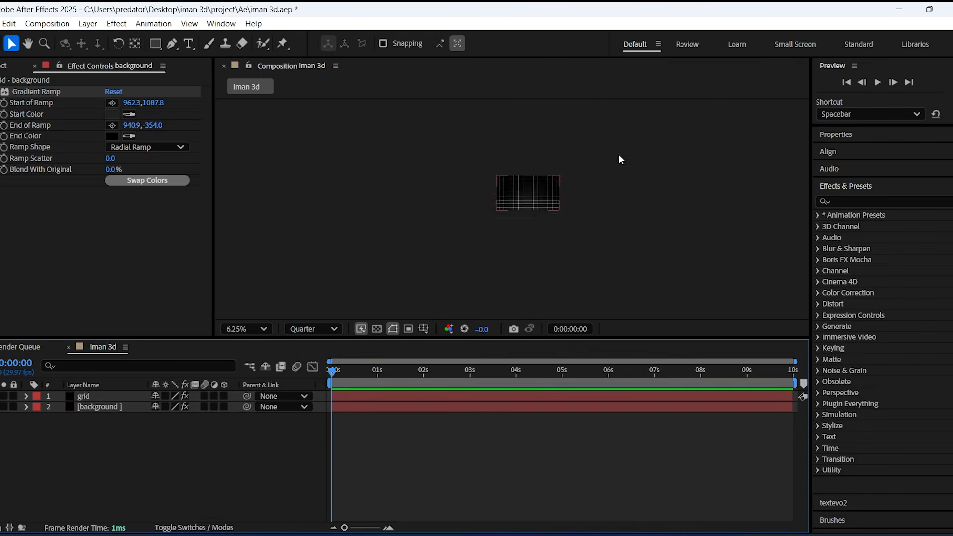
pyautogui.scroll(2, 577, 183)
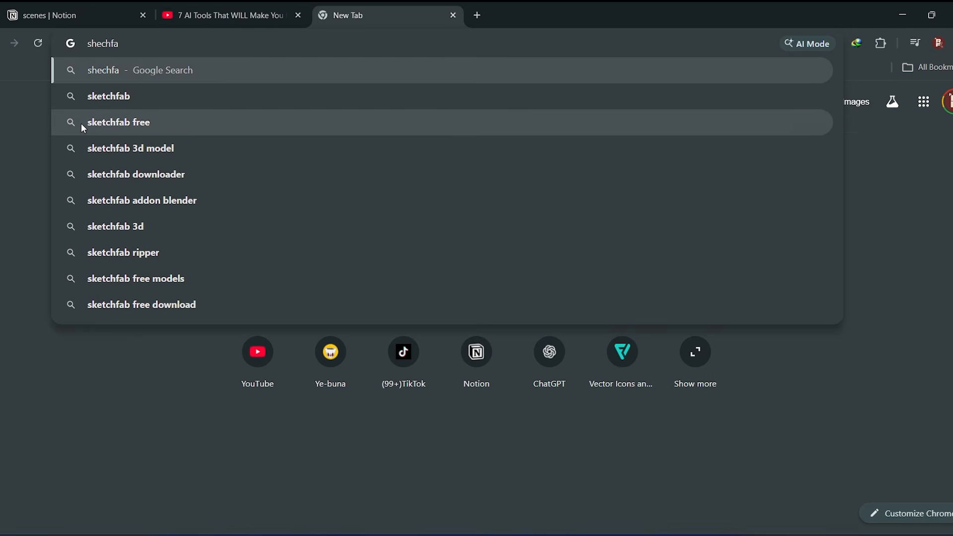
# Switch to the browser, open Sketchfab and search for "dollar" models
pyautogui.click(93, 98)
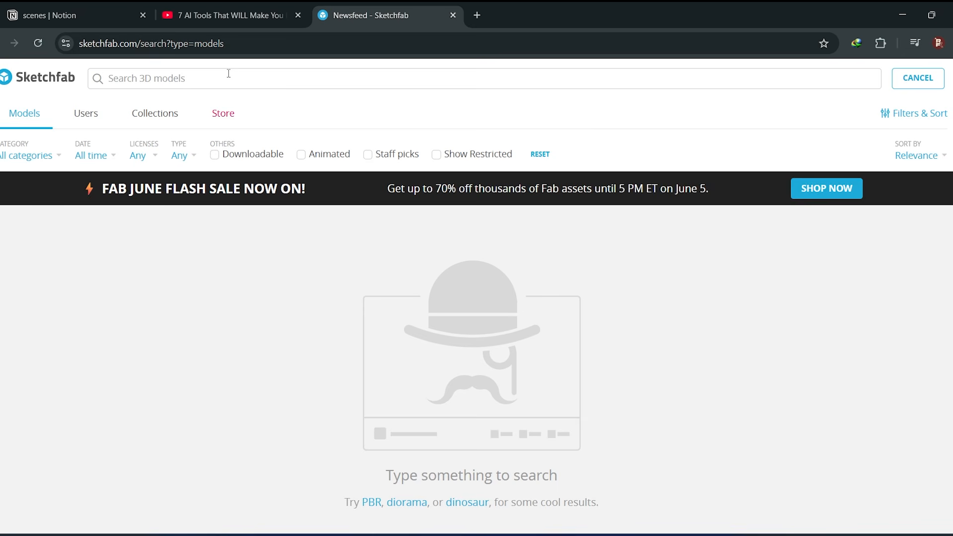
pyautogui.write('money')
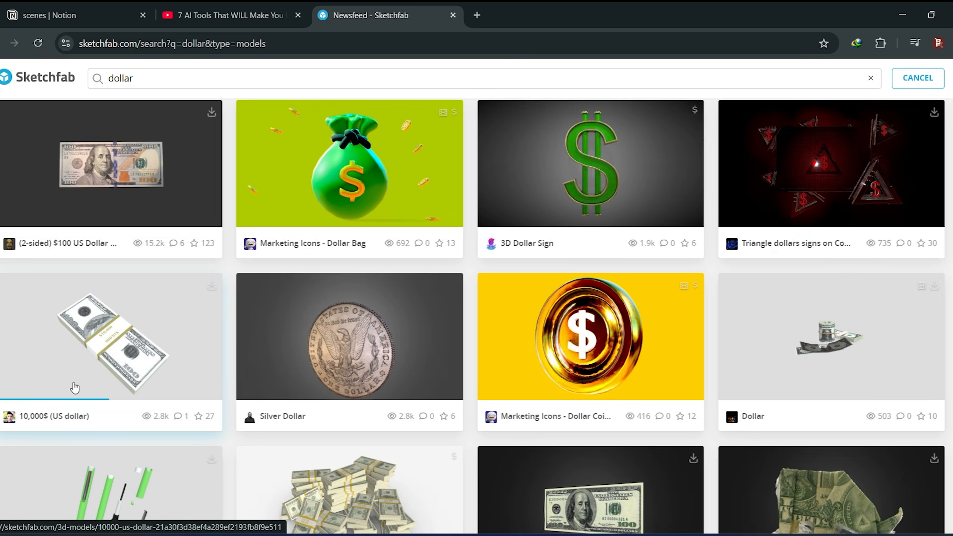
# Download the "10,000$ (US dollar)" model from Sketchfab in GLB format
pyautogui.click(71, 388)
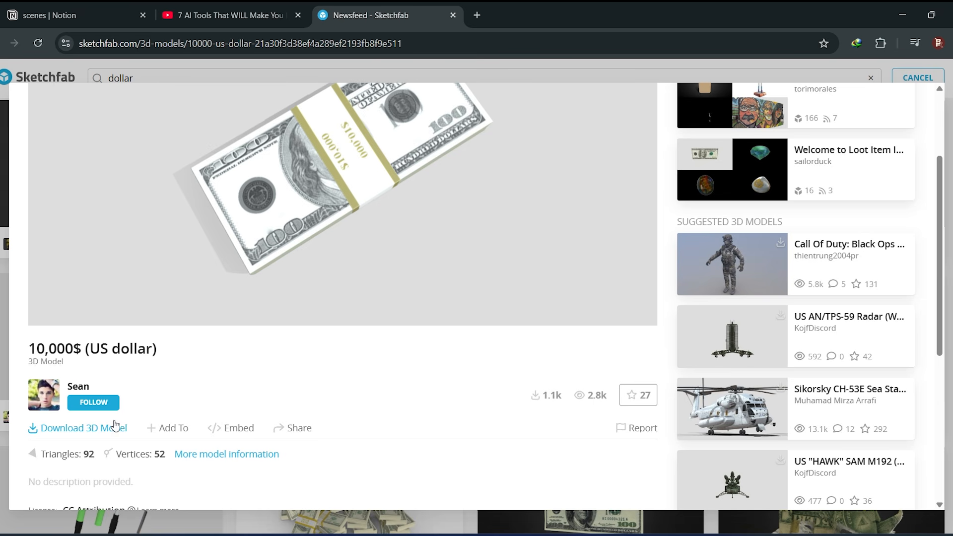
pyautogui.click(103, 433)
pyautogui.scroll(-3, 473, 399)
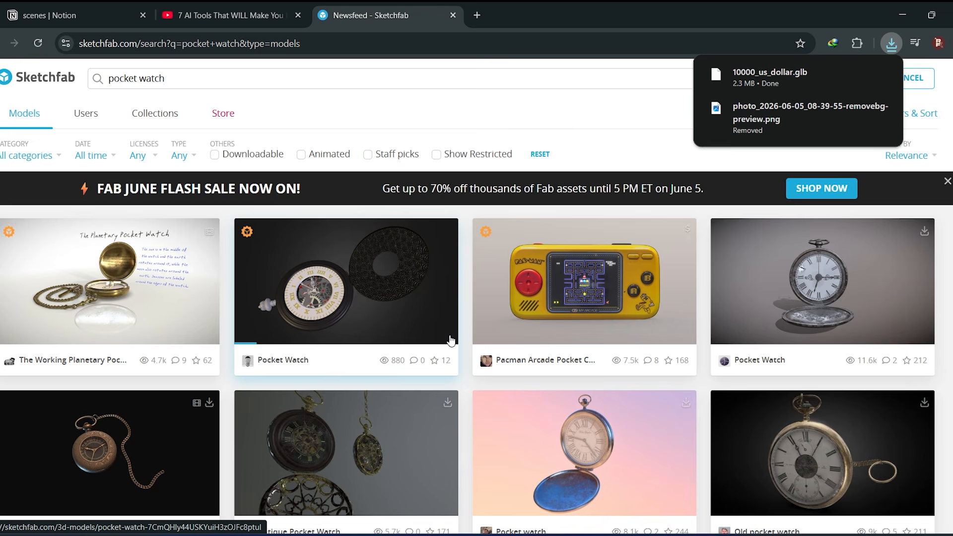
# Search Sketchfab for "pocket watch" and download the free gold Pocket Watch with Roman numerals in GLB format
pyautogui.scroll(-3, 515, 350)
pyautogui.click(822, 451)
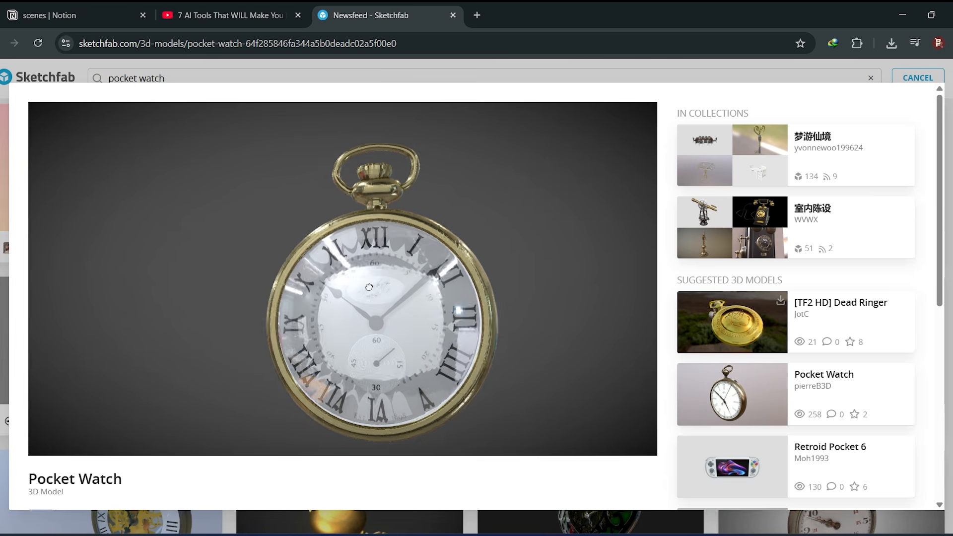
pyautogui.scroll(-3, 217, 481)
pyautogui.click(84, 430)
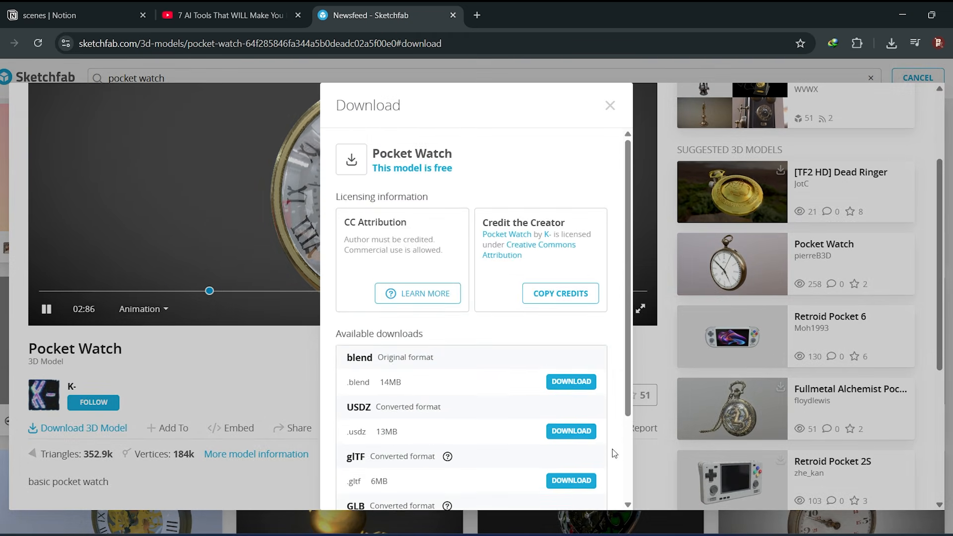
pyautogui.scroll(-3, 614, 453)
pyautogui.click(574, 416)
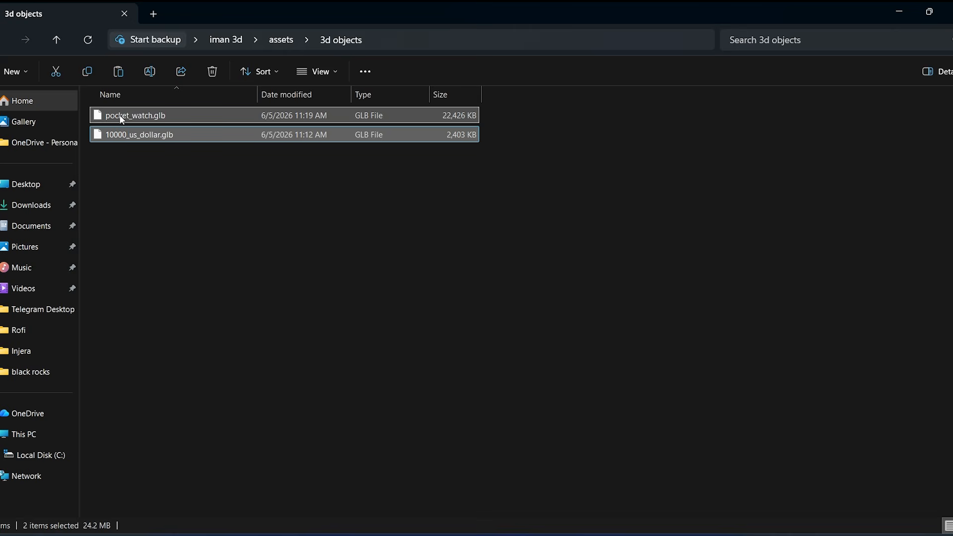
# Import pocket_watch.glb and 10000_us_dollar.glb into the After Effects composition, keeping the default model settings at 100% scale
pyautogui.moveTo(122, 117)
pyautogui.mouseDown()
pyautogui.moveTo(665, 429)
pyautogui.moveTo(635, 526)
pyautogui.moveTo(605, 531)
pyautogui.moveTo(437, 427)
pyautogui.moveTo(368, 466)
pyautogui.mouseUp()
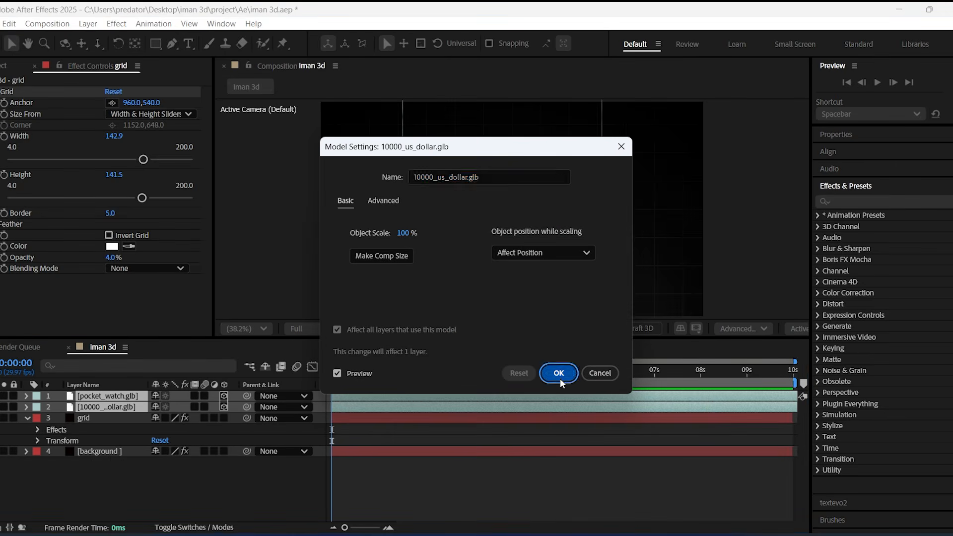
pyautogui.click(560, 377)
pyautogui.click(561, 376)
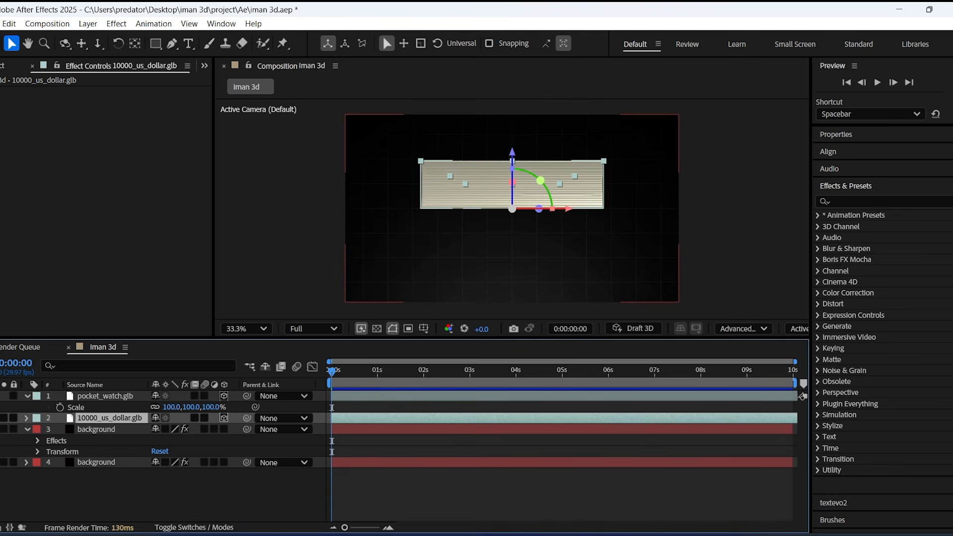
# Reduce the scale of the 10000_us_dollar.glb layer and set its X rotation to 90°
pyautogui.click(32, 418)
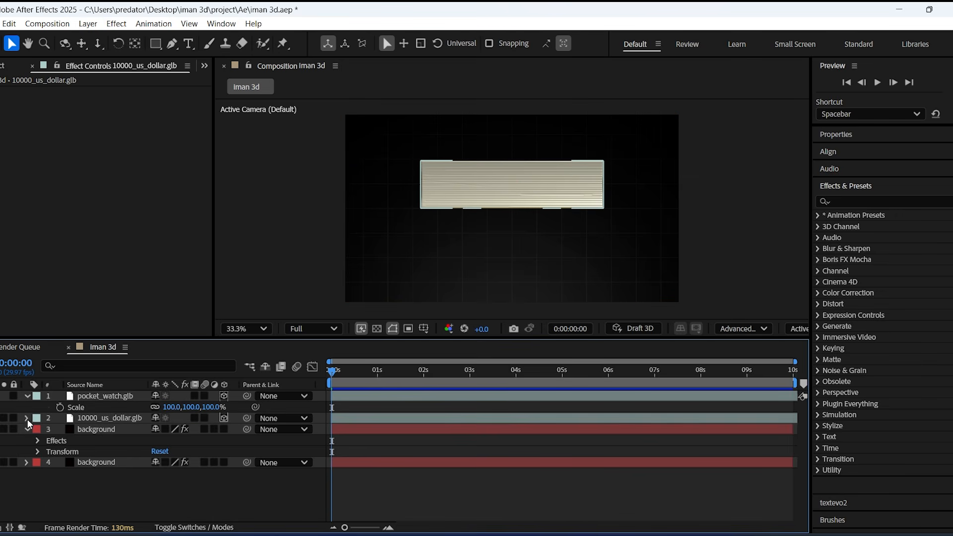
pyautogui.click(27, 418)
pyautogui.click(39, 429)
pyautogui.moveTo(168, 485); pyautogui.dragTo(213, 479)
pyautogui.moveTo(201, 463); pyautogui.dragTo(149, 463)
pyautogui.click(172, 485)
pyautogui.write('90')
pyautogui.click(222, 480)
# Reposition the dollar model in the composition and fine-tune its scale
pyautogui.moveTo(160, 451); pyautogui.dragTo(0, 454)
pyautogui.moveTo(158, 457); pyautogui.dragTo(111, 449)
pyautogui.moveTo(201, 469); pyautogui.dragTo(186, 463)
pyautogui.click(515, 474)
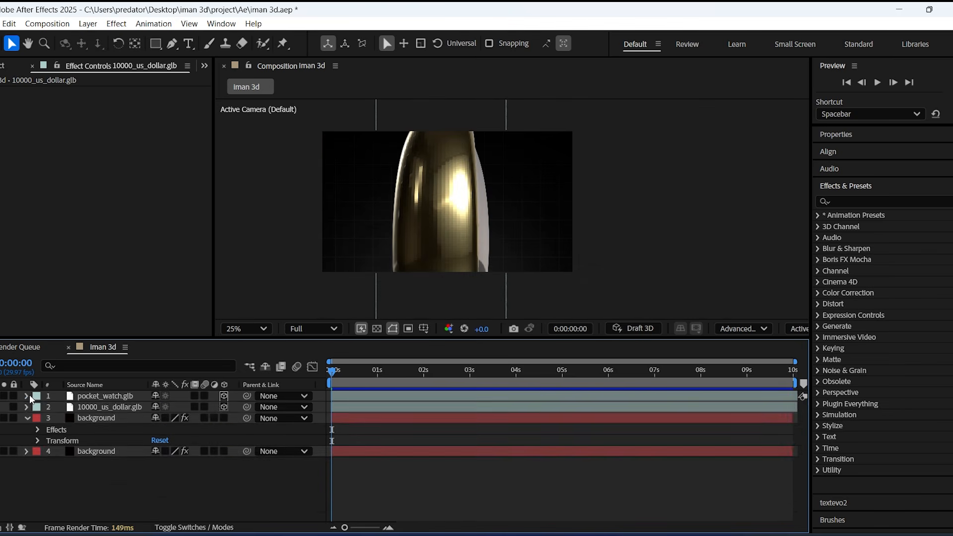
# Scale down the pocket_watch.glb model, set its Z rotation to 90°, and fine-tune its scale
pyautogui.click(28, 395)
pyautogui.moveTo(221, 441); pyautogui.dragTo(215, 473)
pyautogui.click(171, 484)
pyautogui.write('90')
pyautogui.click(214, 487)
pyautogui.press(',')
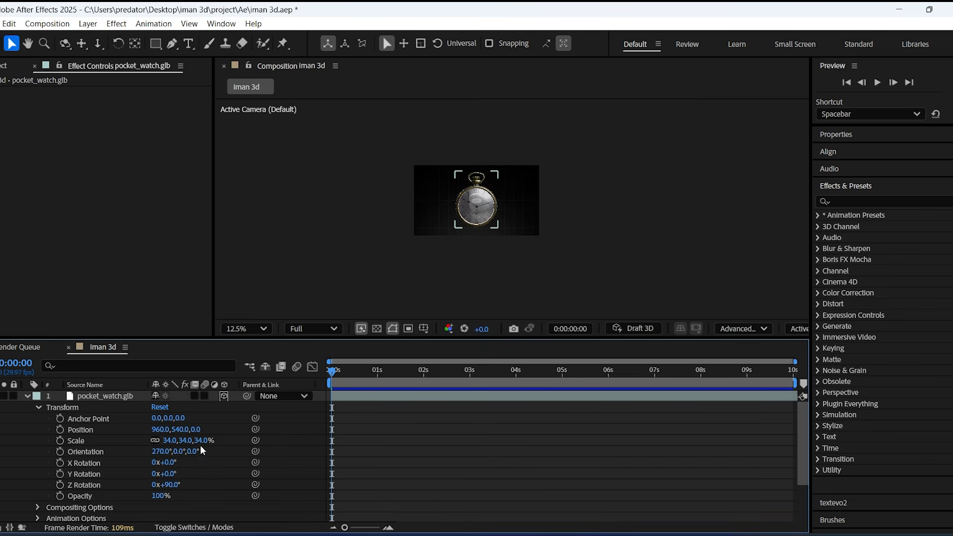
pyautogui.moveTo(198, 441); pyautogui.dragTo(238, 422)
pyautogui.click(505, 440)
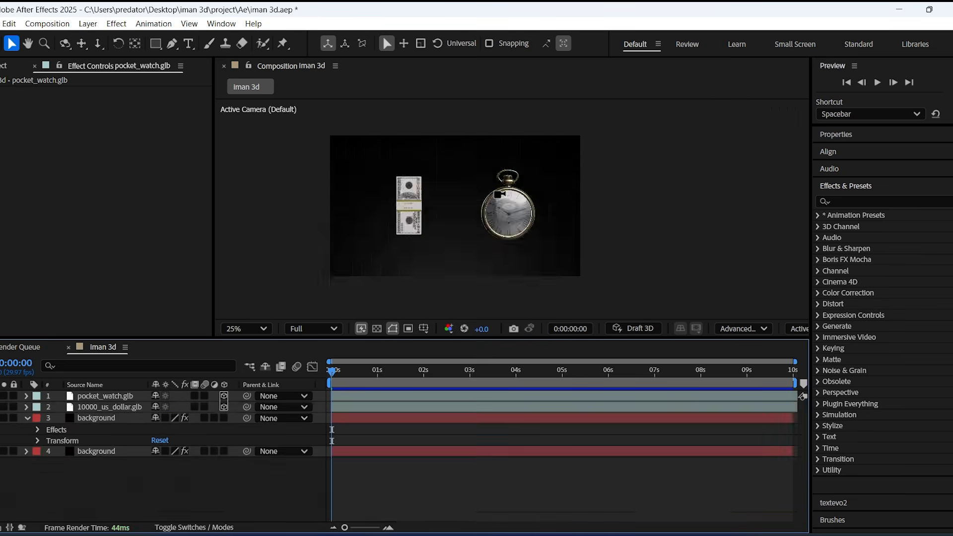
pyautogui.scroll(2, 491, 204)
pyautogui.scroll(-2, 492, 210)
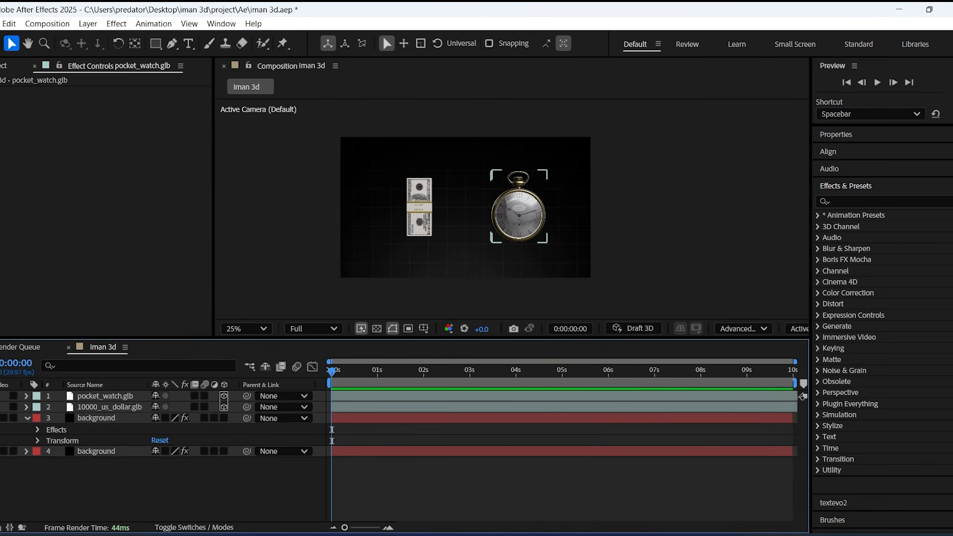
# Draw a wide rounded rectangle as a new shape layer across the middle of the composition
pyautogui.scroll(-4, 516, 203)
pyautogui.click(162, 48)
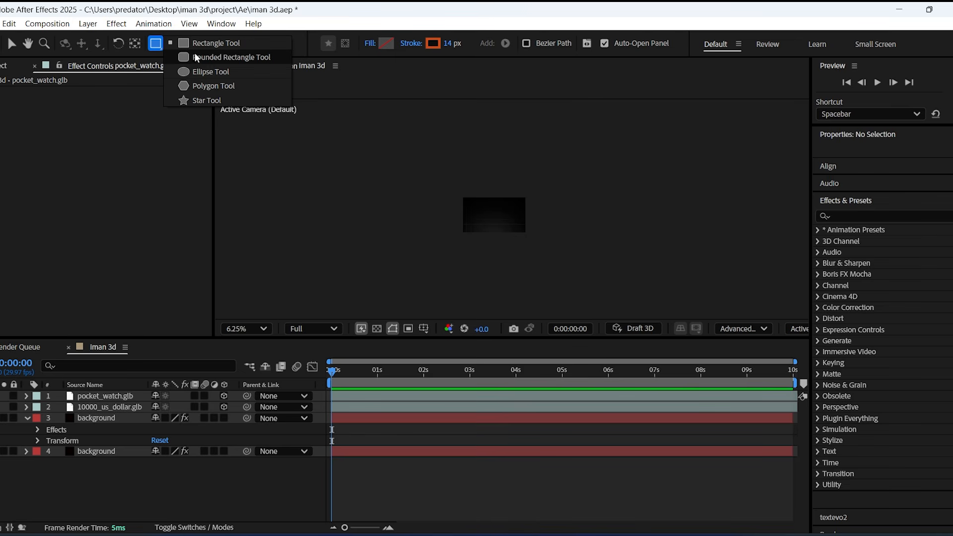
pyautogui.click(201, 57)
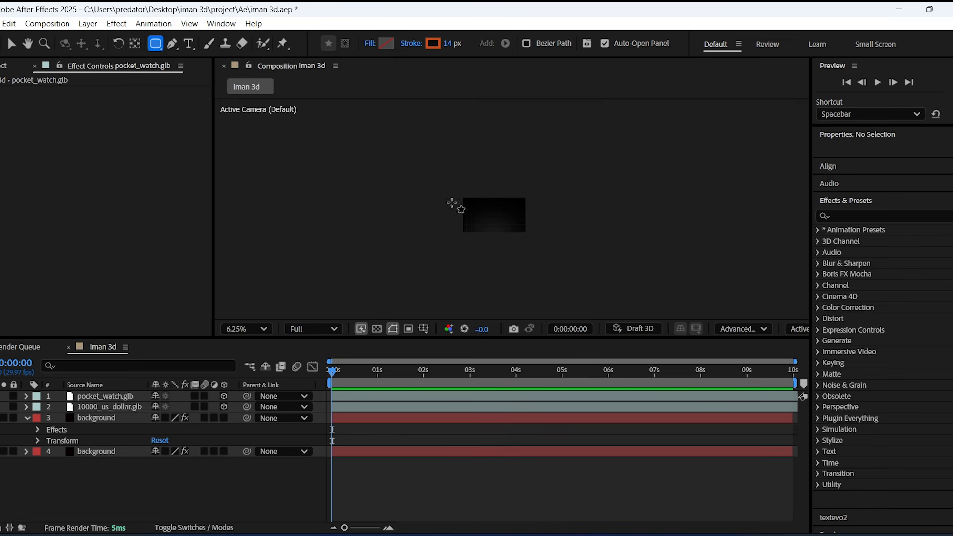
pyautogui.scroll(4, 508, 216)
pyautogui.moveTo(390, 199); pyautogui.dragTo(509, 223)
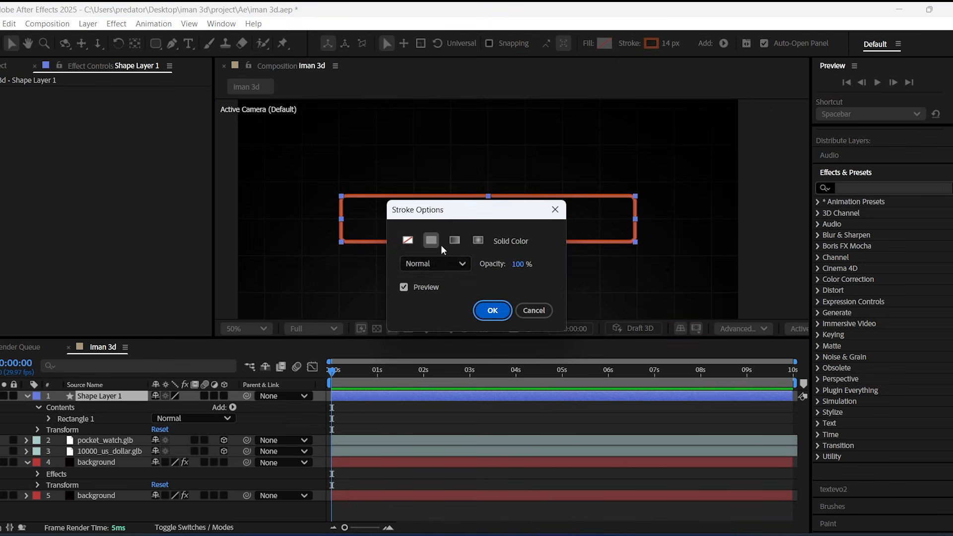
# Remove the rounded rectangle's stroke and set its fill to light gray E8E8E8
pyautogui.click(414, 240)
pyautogui.click(506, 310)
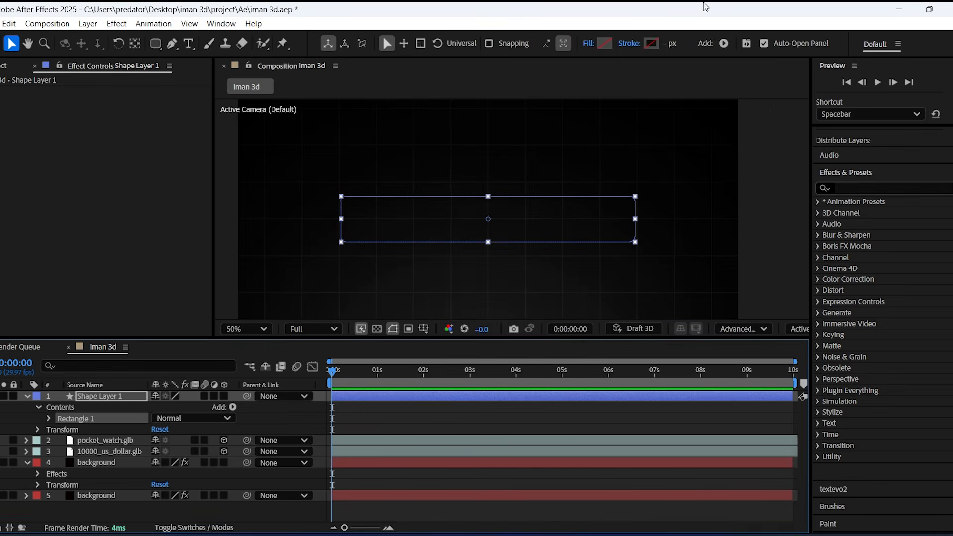
pyautogui.click(605, 43)
pyautogui.moveTo(427, 266); pyautogui.dragTo(201, 209)
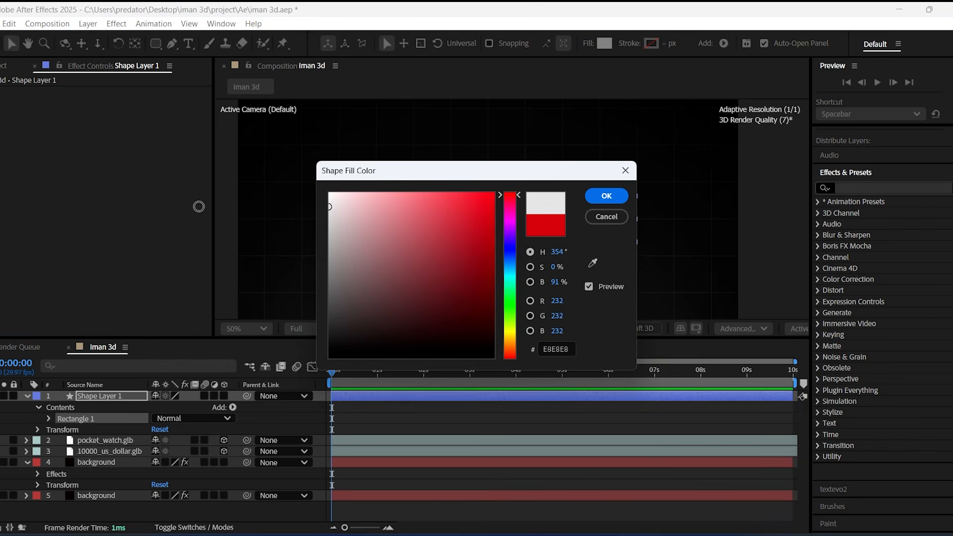
pyautogui.click(599, 201)
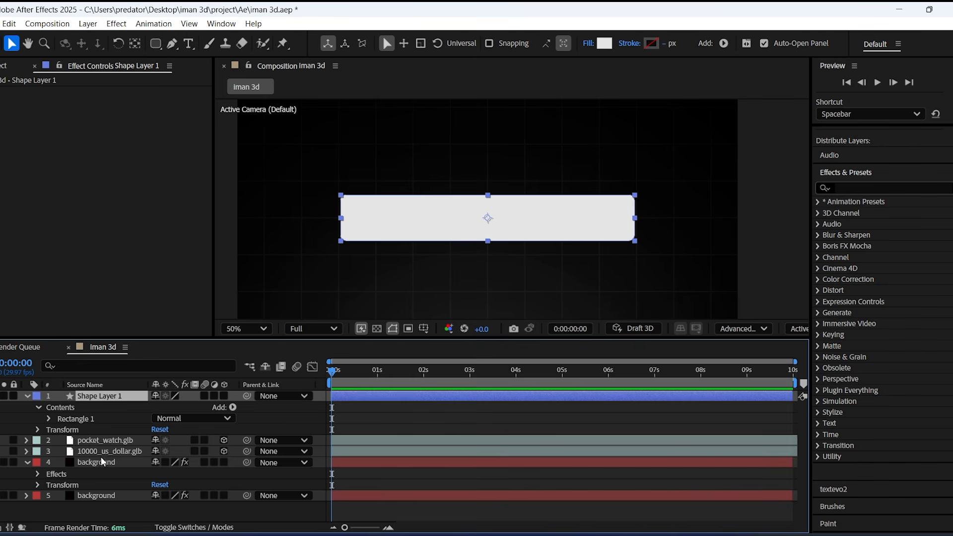
# Increase the roundness of the rectangle path until the bar has fully semicircular ends
pyautogui.click(48, 419)
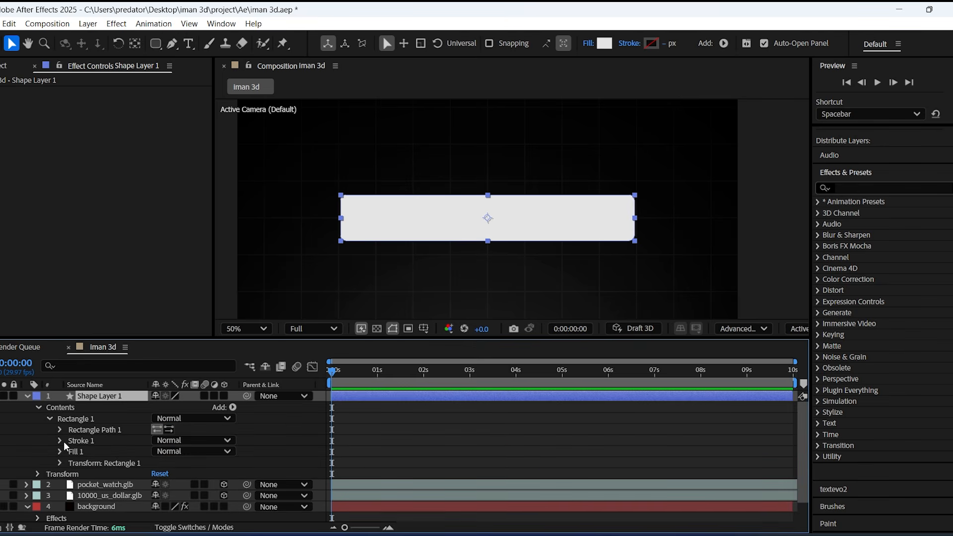
pyautogui.click(59, 429)
pyautogui.moveTo(160, 462); pyautogui.dragTo(237, 461)
pyautogui.click(510, 412)
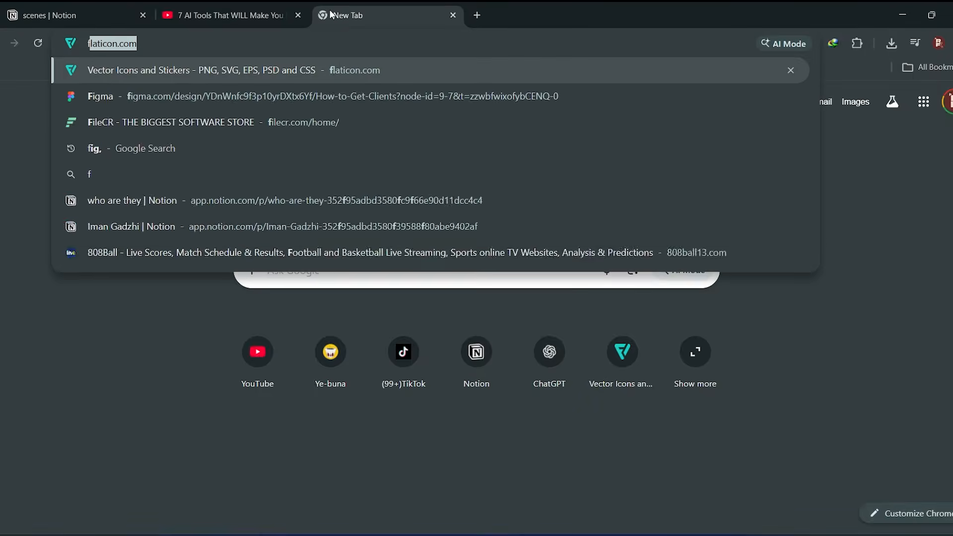
# Open Flaticon in the browser and search its icons for "dollar sign"
pyautogui.write('lat')
pyautogui.click(124, 97)
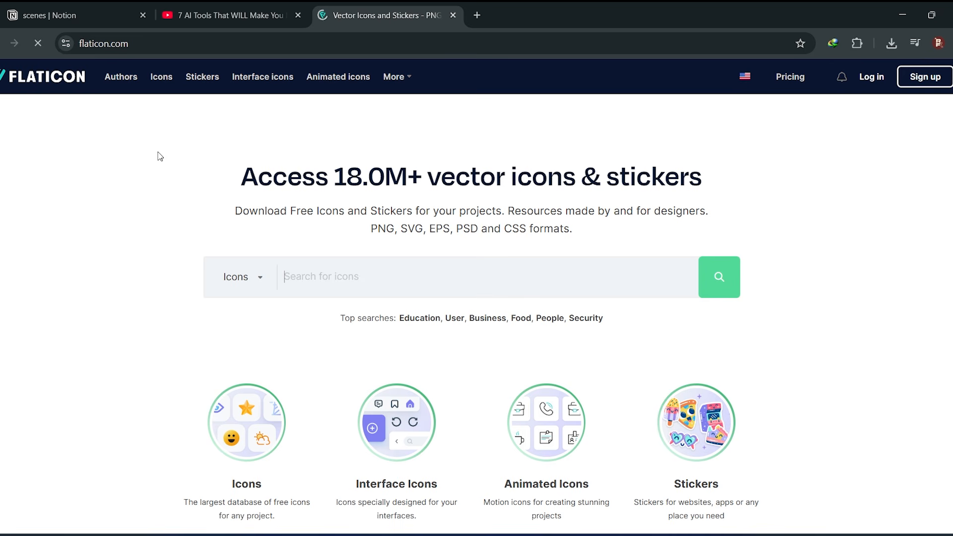
pyautogui.click(343, 276)
pyautogui.write('dollar sign')
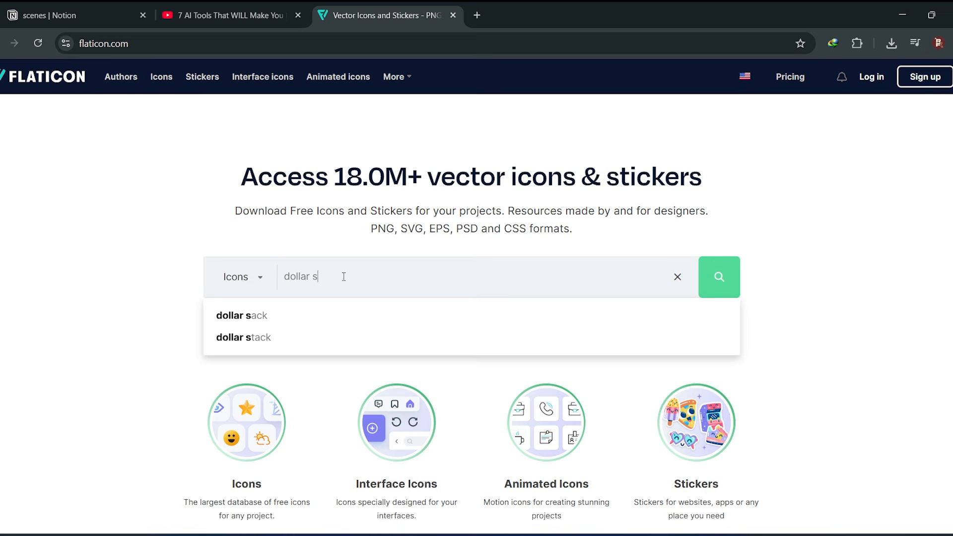
pyautogui.press('Return')
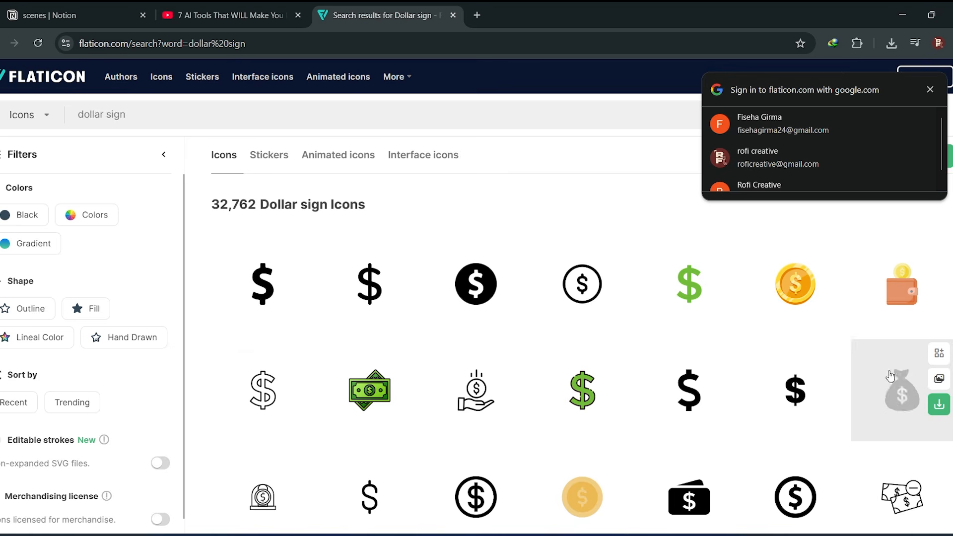
# Download the plain bold black dollar sign icon using the free download option
pyautogui.moveTo(832, 405)
pyautogui.click(801, 478)
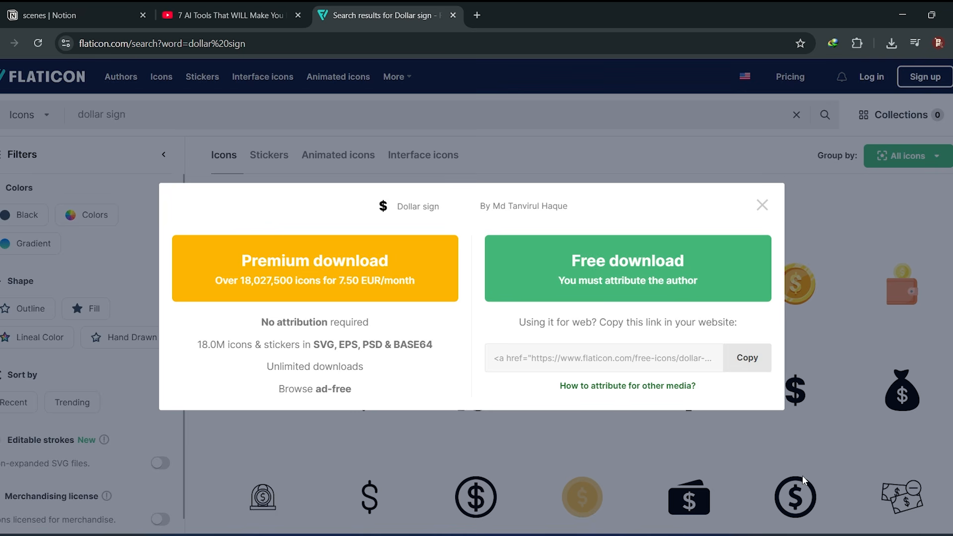
pyautogui.click(630, 281)
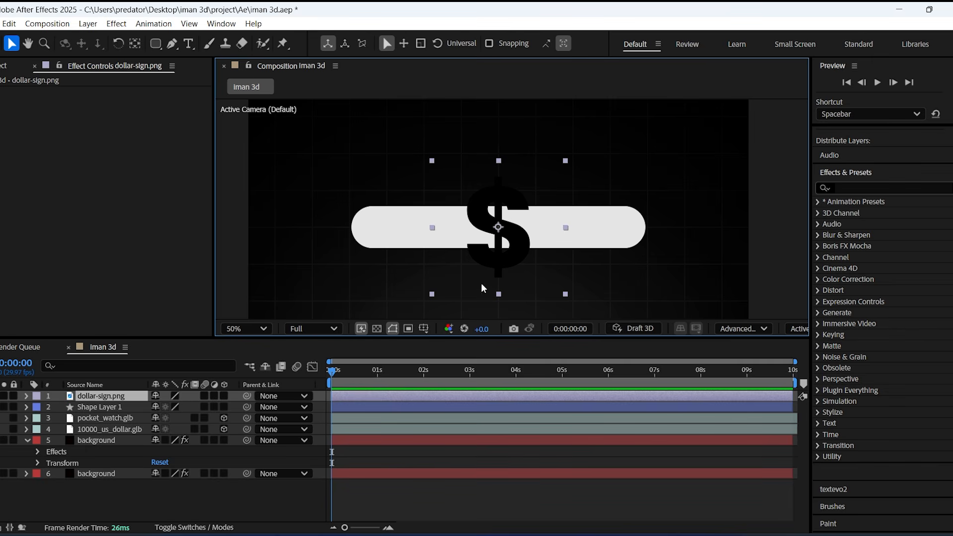
# Apply the Tint effect to dollar-sign.png and map black to white FFFFFF
pyautogui.hotkey('ctrl', 'space')
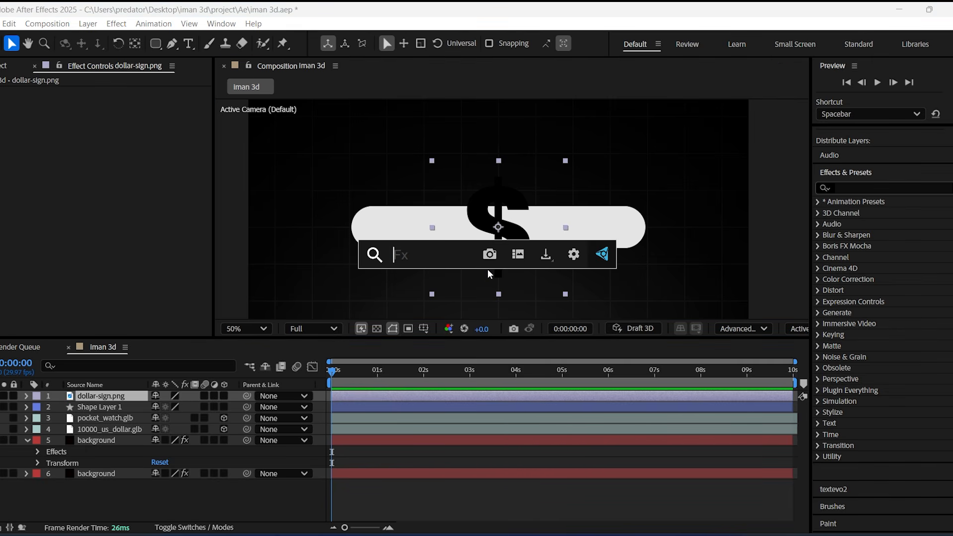
pyautogui.write('tint')
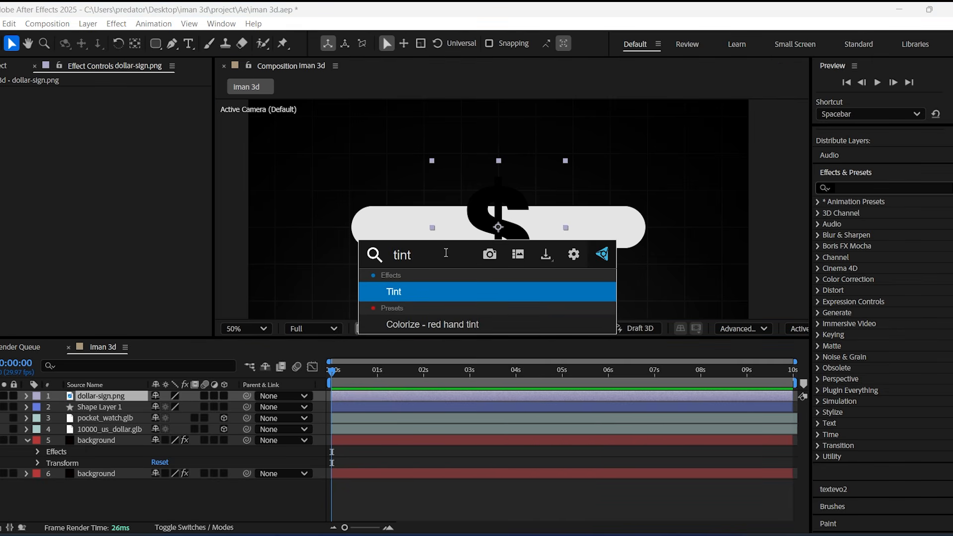
pyautogui.click(402, 291)
pyautogui.click(111, 104)
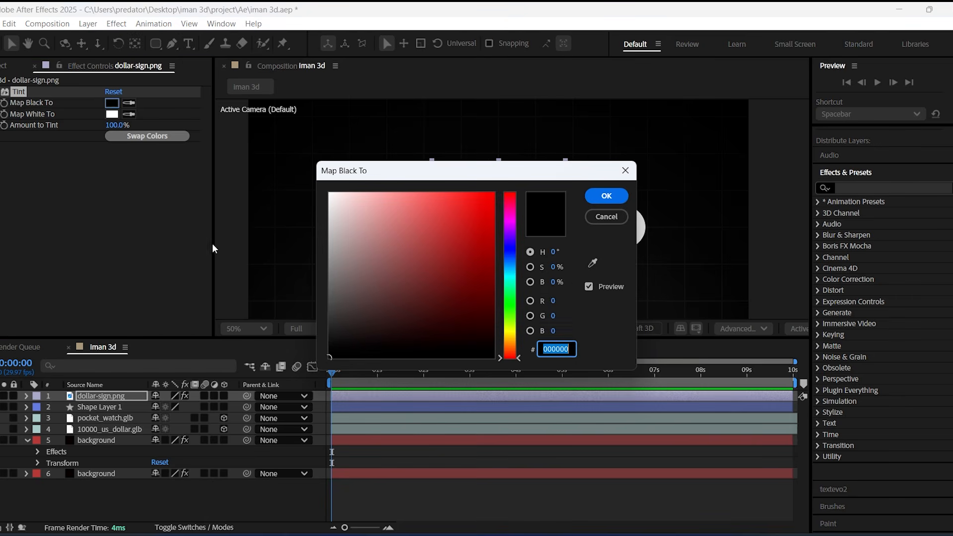
pyautogui.write('FFFFFF')
pyautogui.click(617, 200)
pyautogui.click(581, 502)
# Draw a circle about 352 px wide near the bar's left end, fill it with 1D1D1D, and shrink it to fit inside the bar
pyautogui.click(157, 44)
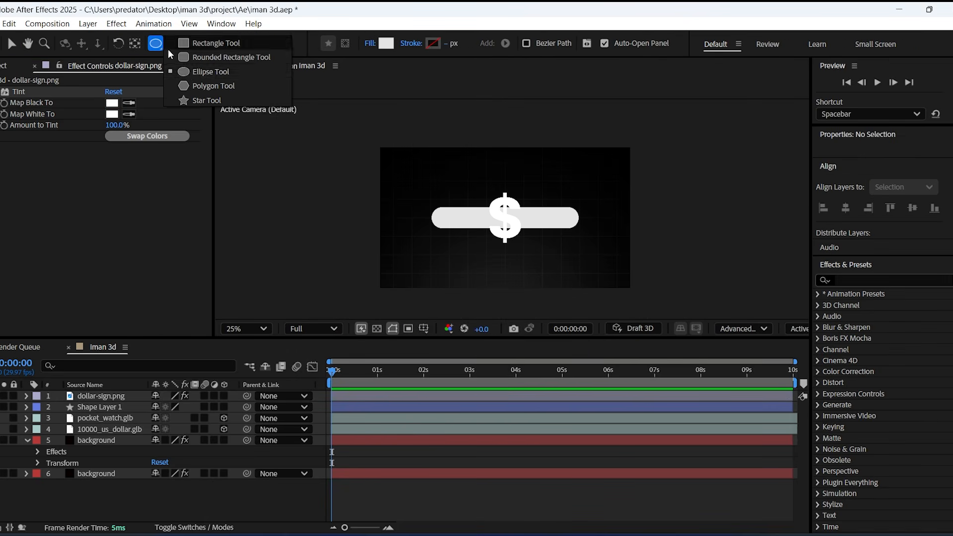
pyautogui.click(190, 74)
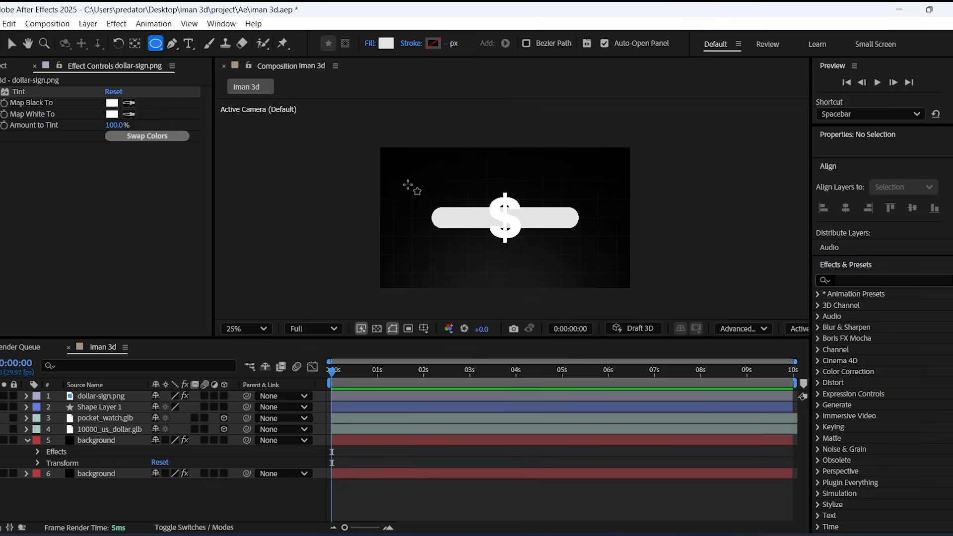
pyautogui.moveTo(406, 177); pyautogui.dragTo(450, 221)
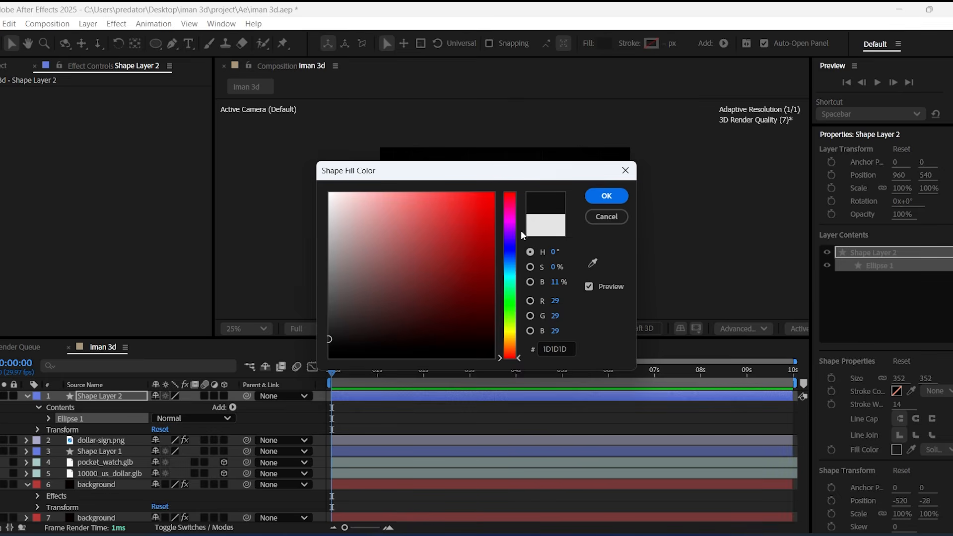
pyautogui.click(606, 196)
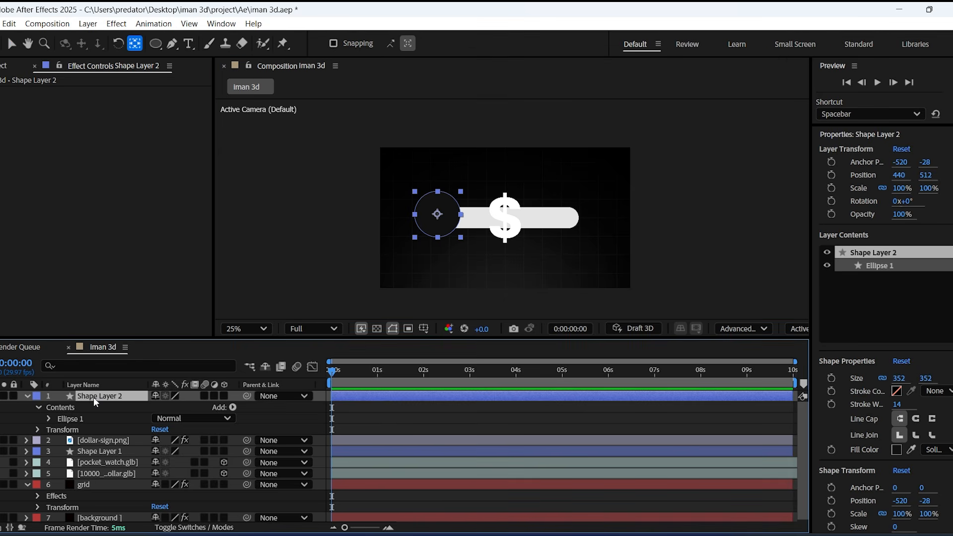
pyautogui.press('s')
pyautogui.moveTo(191, 407); pyautogui.dragTo(169, 407)
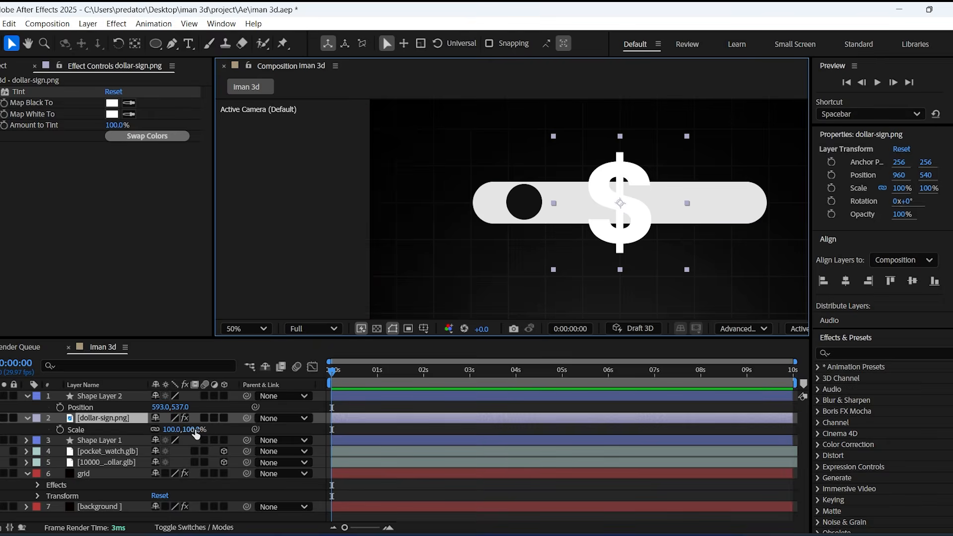
# Scale dollar-sign.png to 33% and place it over the dark circle, with its layer stacked above the circle's
pyautogui.moveTo(193, 430); pyautogui.dragTo(139, 418)
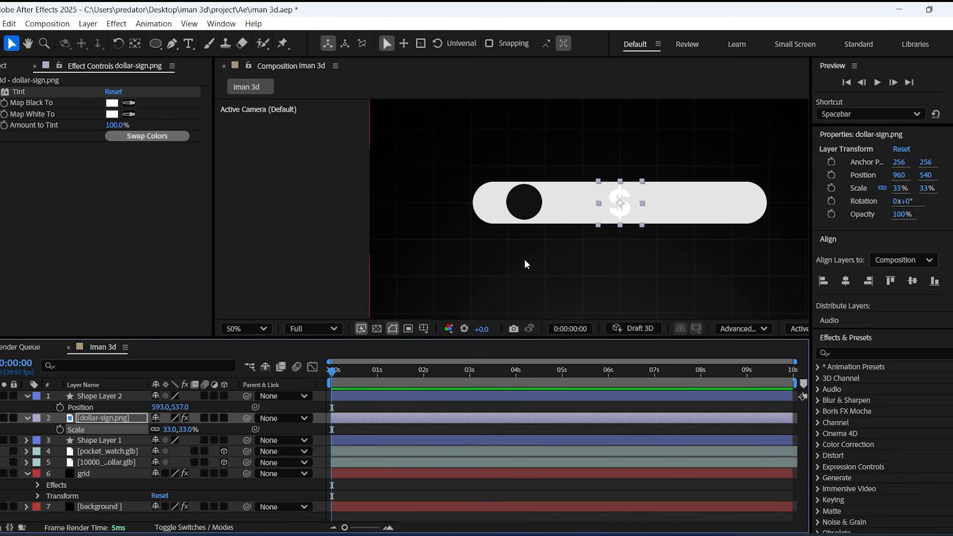
pyautogui.moveTo(620, 202); pyautogui.dragTo(530, 197)
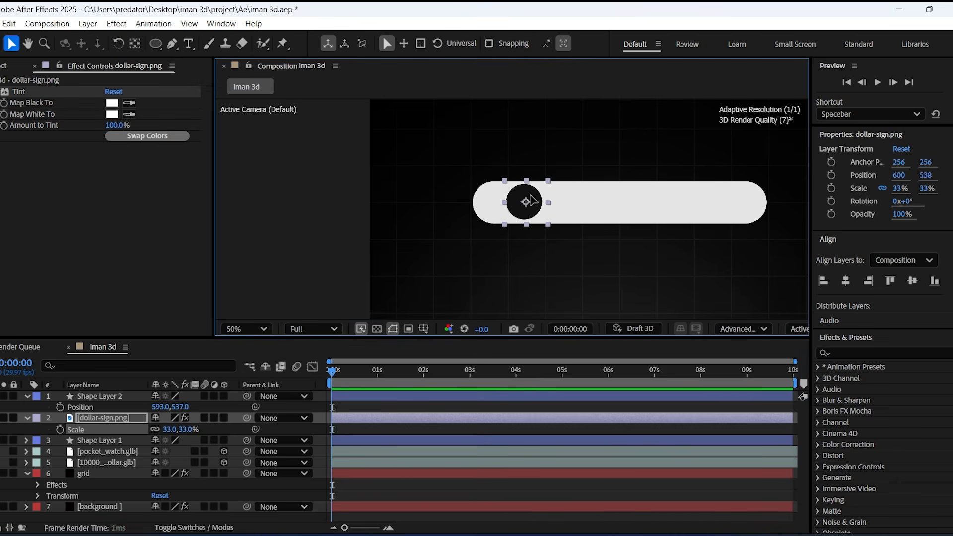
pyautogui.moveTo(100, 418); pyautogui.dragTo(109, 393)
pyautogui.click(97, 420)
pyautogui.click(99, 400)
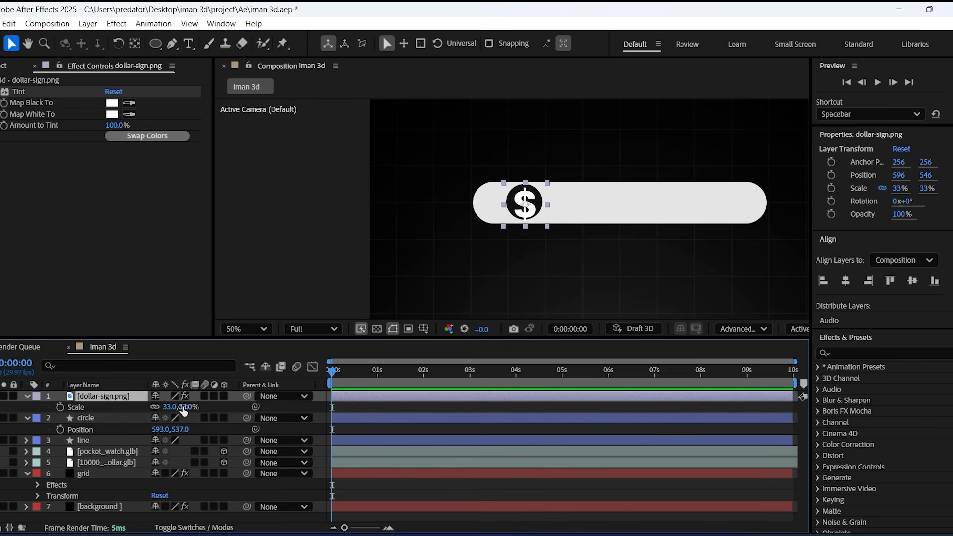
# Reduce the dollar sign's scale to 23% and center it inside the dark circle at position 592, 538
pyautogui.moveTo(183, 408); pyautogui.dragTo(177, 406)
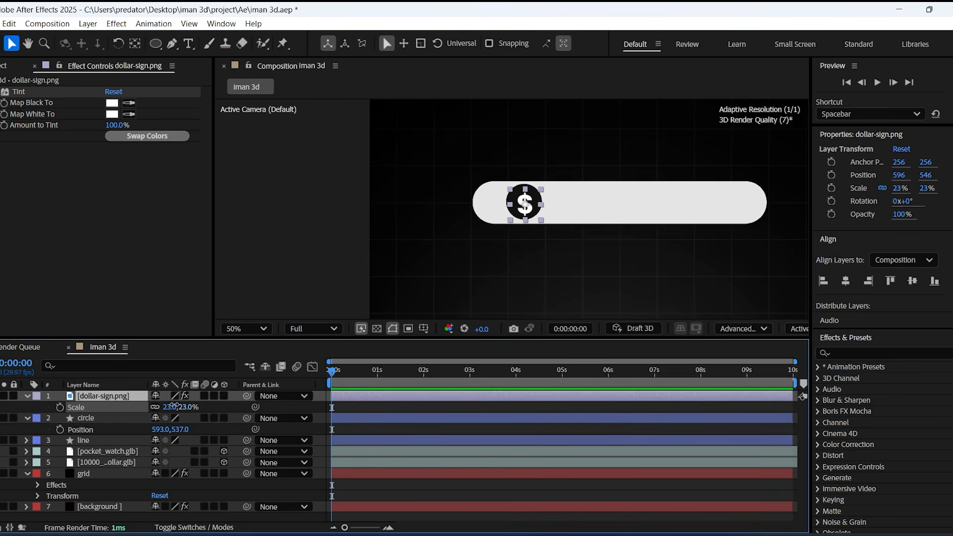
pyautogui.scroll(2, 511, 202)
pyautogui.moveTo(523, 214); pyautogui.dragTo(521, 209)
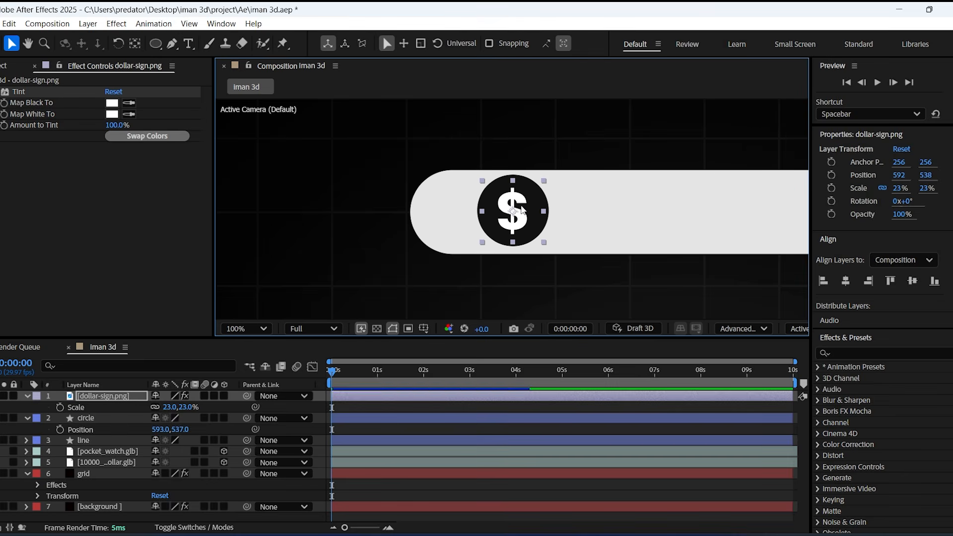
# Add the text "make you more money" over the bar and set its font size to 70 px
pyautogui.scroll(-2, 523, 212)
pyautogui.hotkey('ctrl', 't')
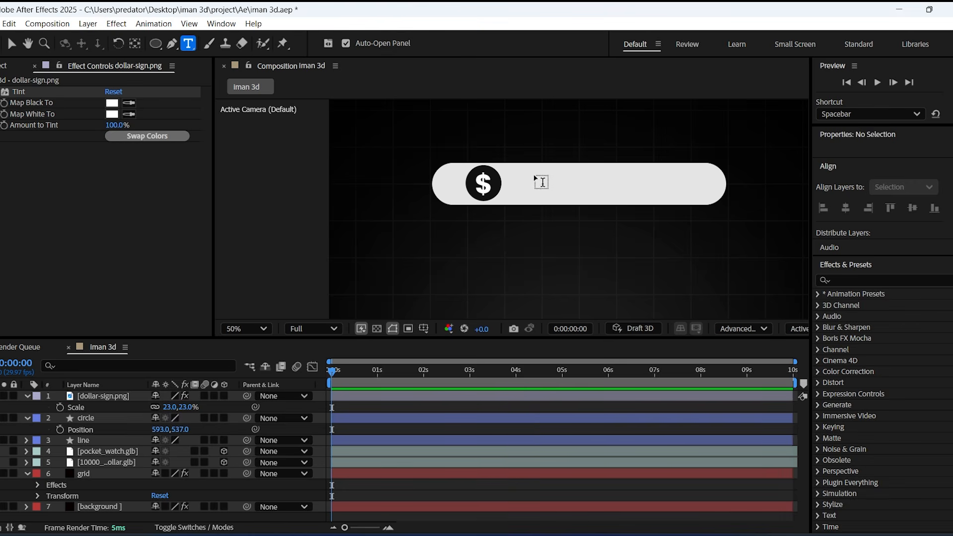
pyautogui.click(537, 179)
pyautogui.write('make you')
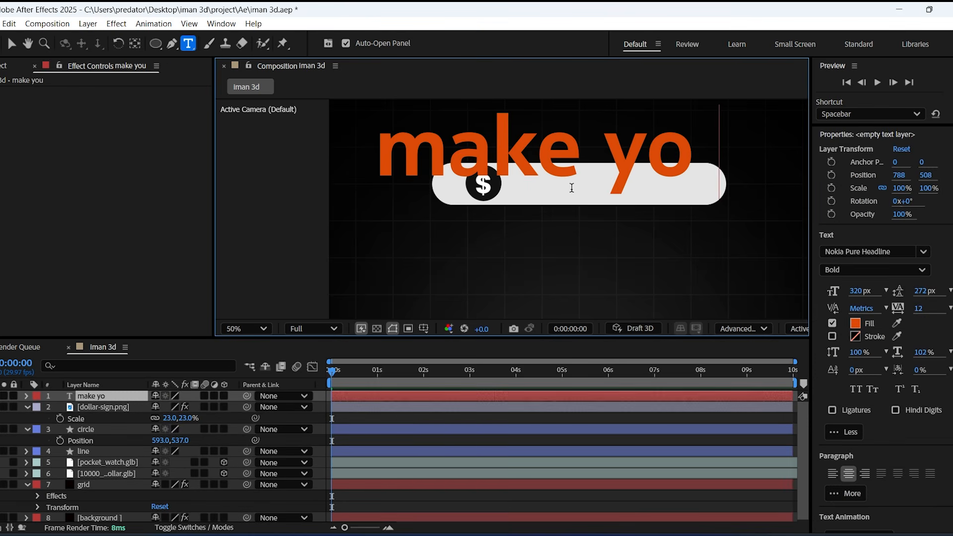
pyautogui.write(' more money')
pyautogui.hotkey('ctrl', 'a')
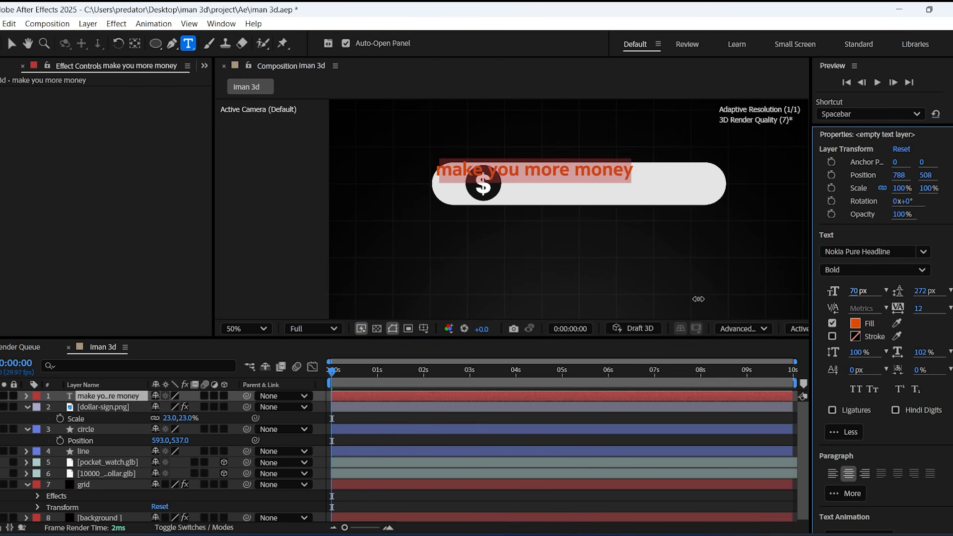
# Change the font of the "make you more money" text to TacticSans-Ult
pyautogui.click(871, 252)
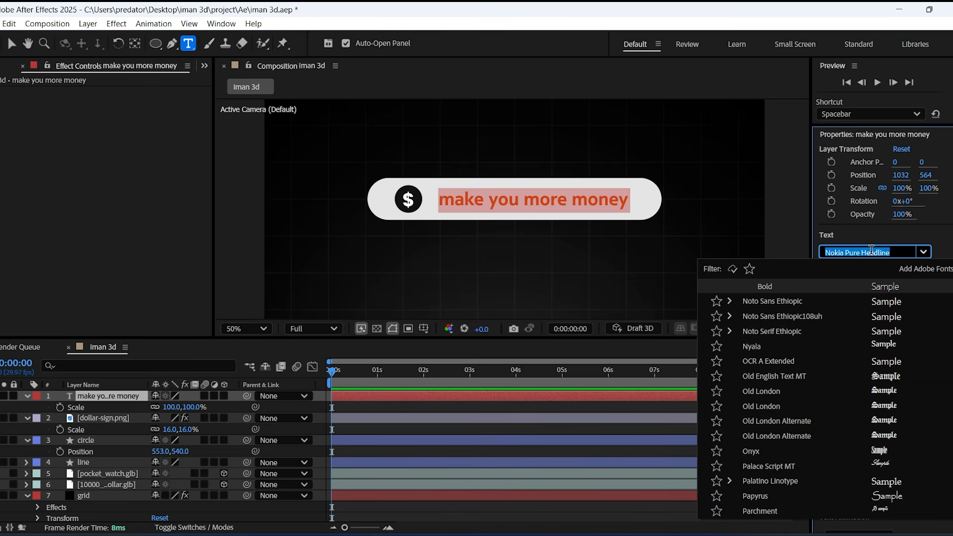
pyautogui.write('tact')
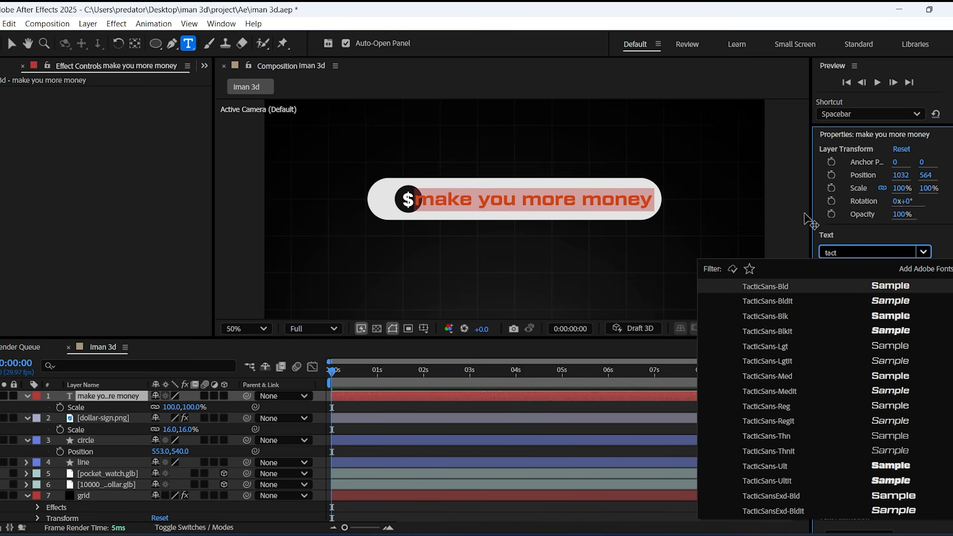
pyautogui.click(832, 469)
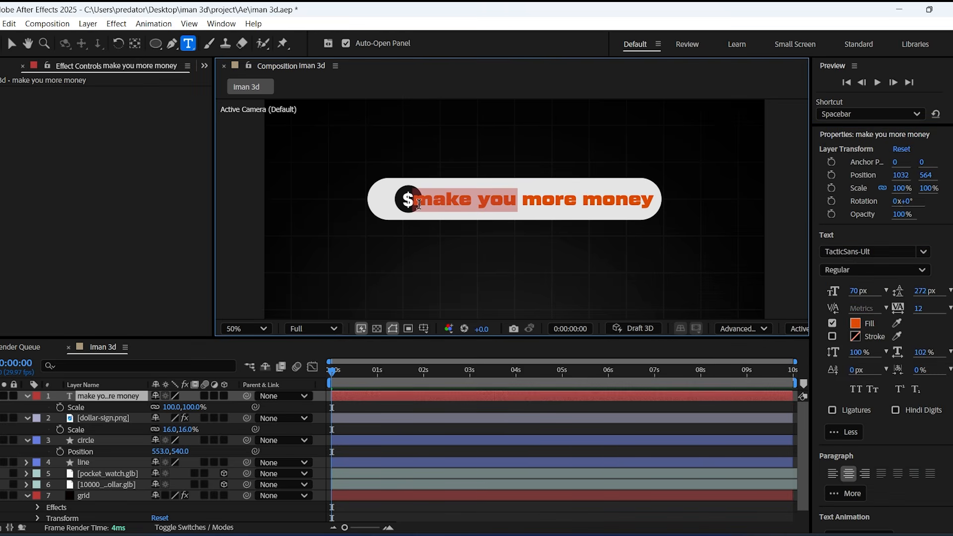
# Change the words "make you" to the TacticSans-Thn font, and fit the whole text inside the bar at 58 px, position 1034, 562
pyautogui.click(924, 252)
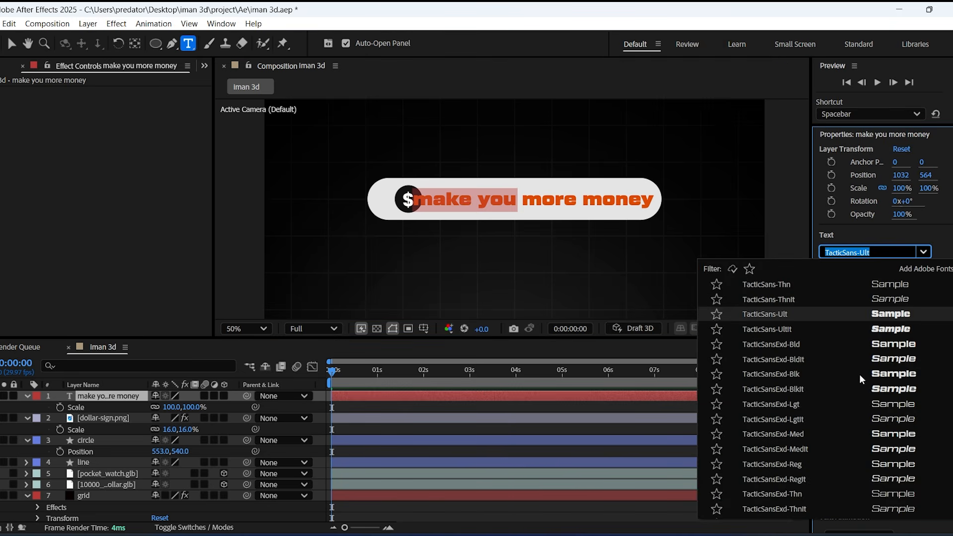
pyautogui.click(837, 314)
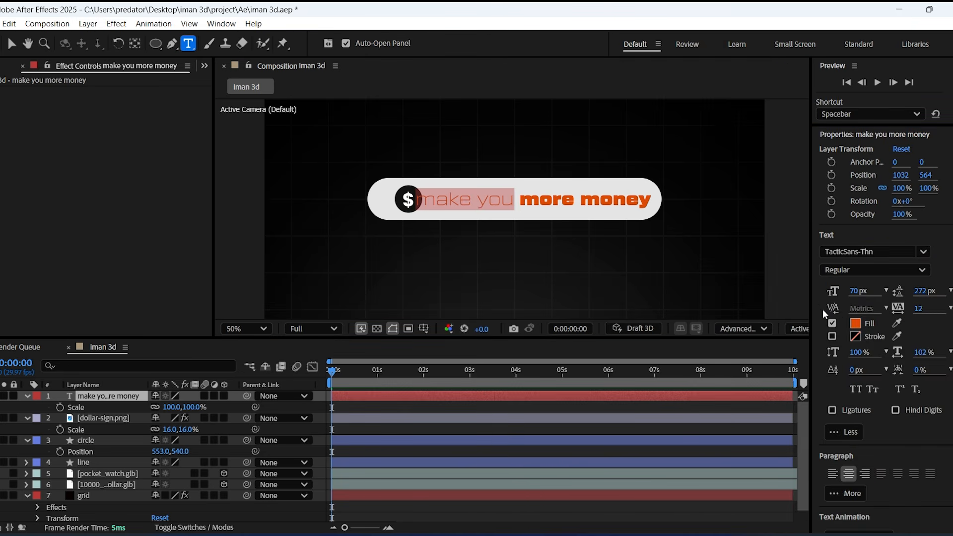
pyautogui.click(10, 44)
pyautogui.click(568, 198)
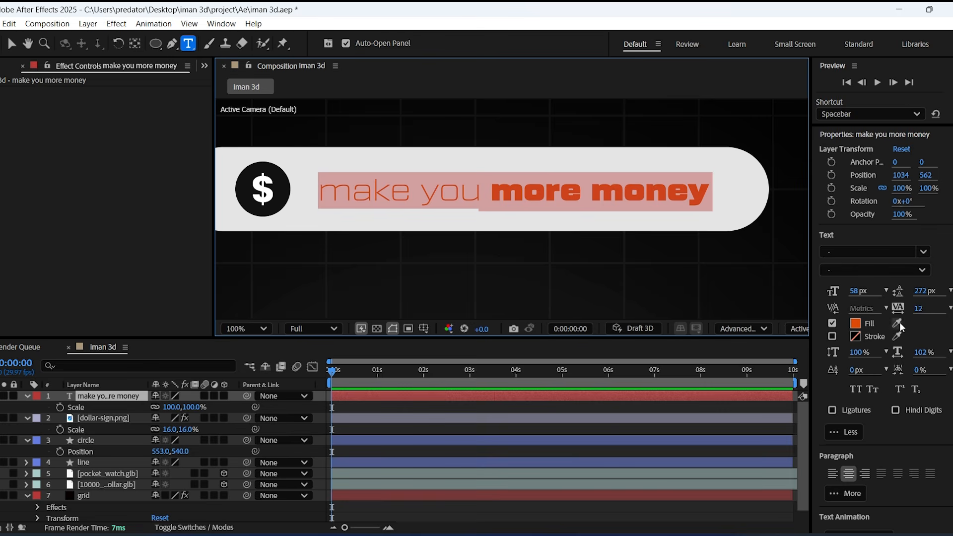
# Recolor the whole "make you more money" text with the near-black color sampled from the circle behind the dollar sign
pyautogui.click(898, 324)
pyautogui.click(281, 180)
pyautogui.click(458, 408)
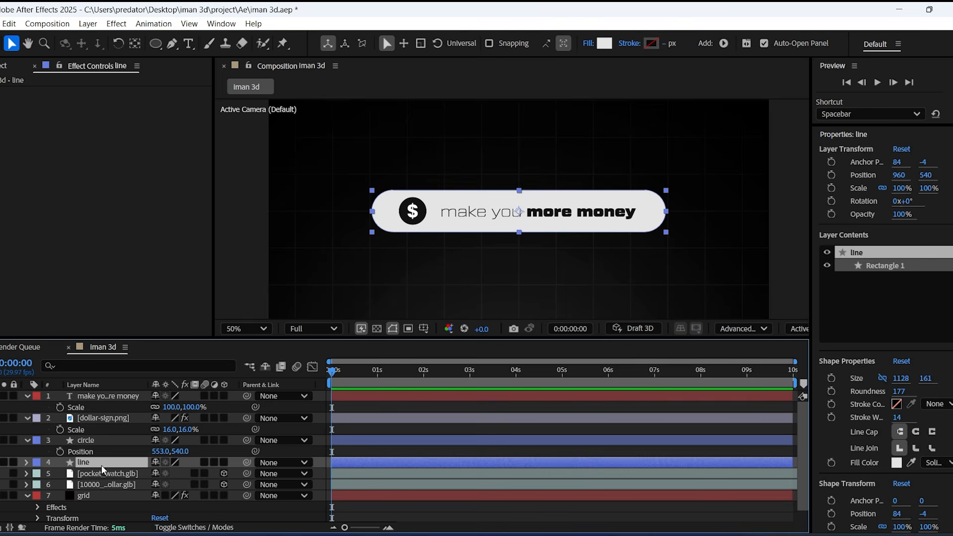
# Apply the Roughen Edges effect to the line layer and set its Border to 14
pyautogui.click(94, 439)
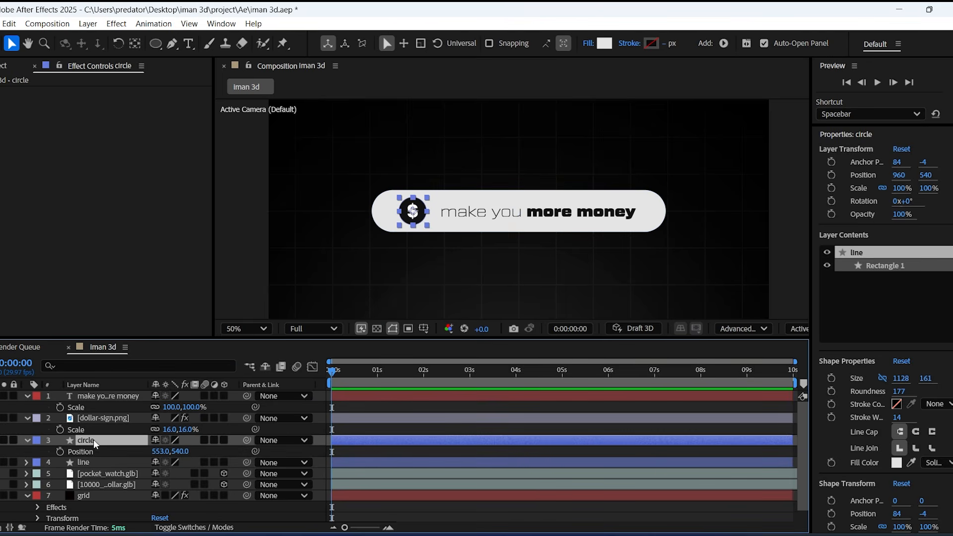
pyautogui.click(94, 464)
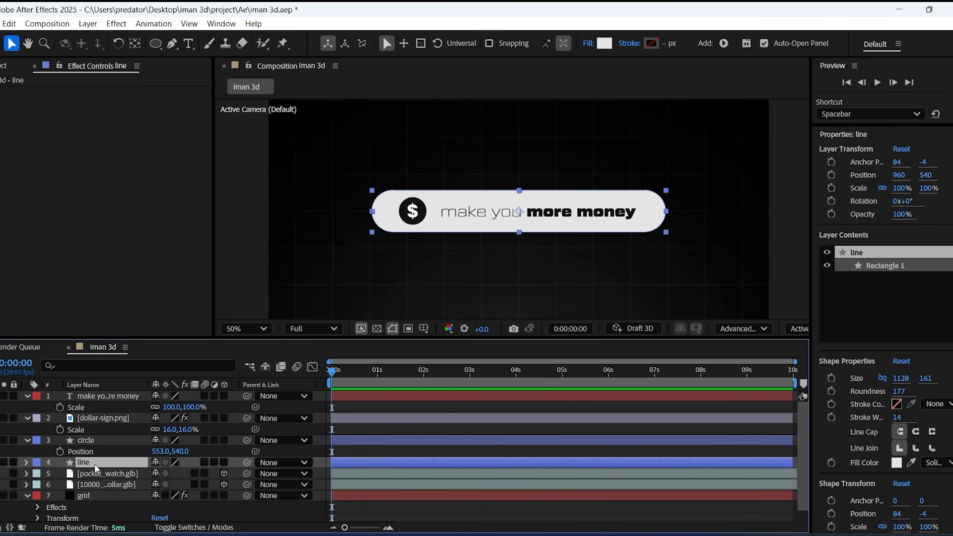
pyautogui.hotkey('ctrl', 'space')
pyautogui.write('edge')
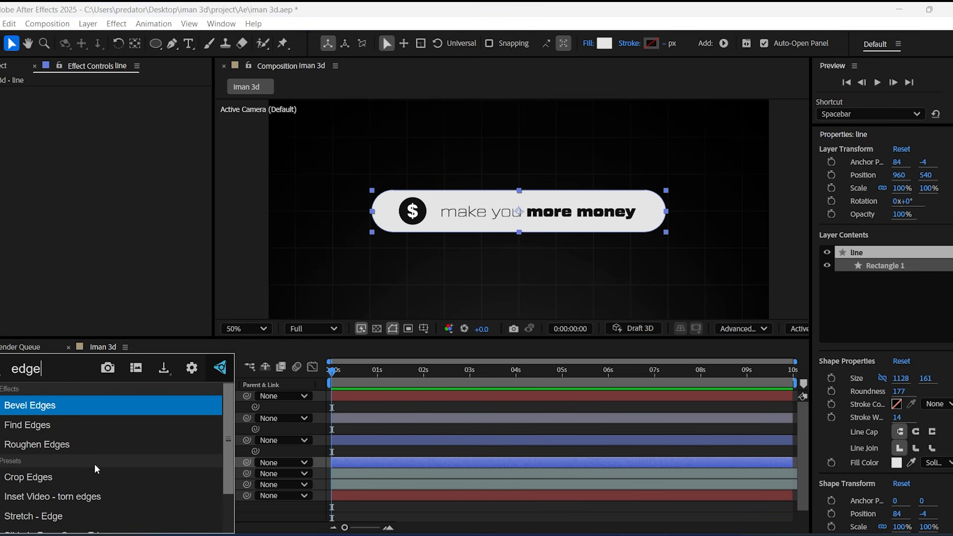
pyautogui.click(69, 449)
pyautogui.click(146, 130)
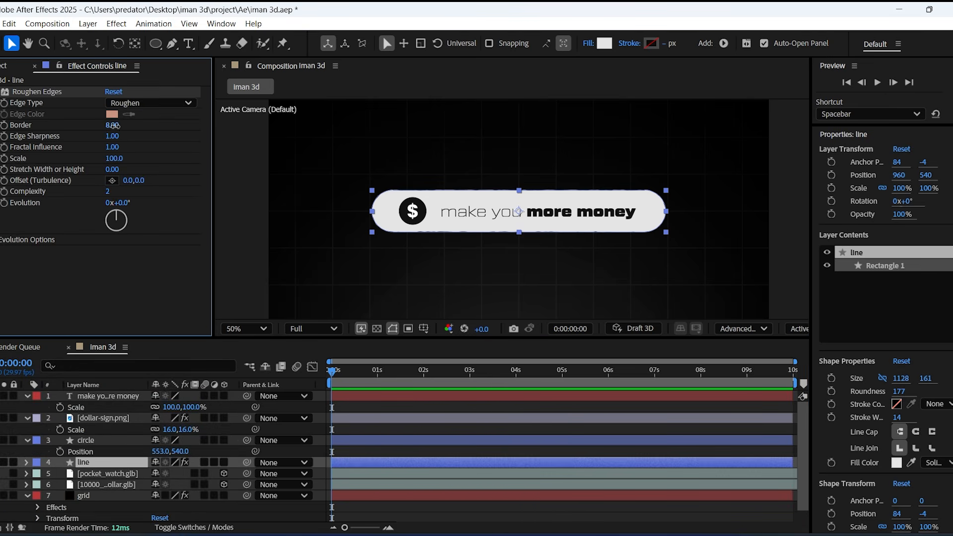
pyautogui.write('14')
pyautogui.click(166, 126)
pyautogui.scroll(1, 485, 211)
# Copy Roughen Edges from the line layer to the "make you more money" text and set the copy's Border to 0.2
pyautogui.click(27, 93)
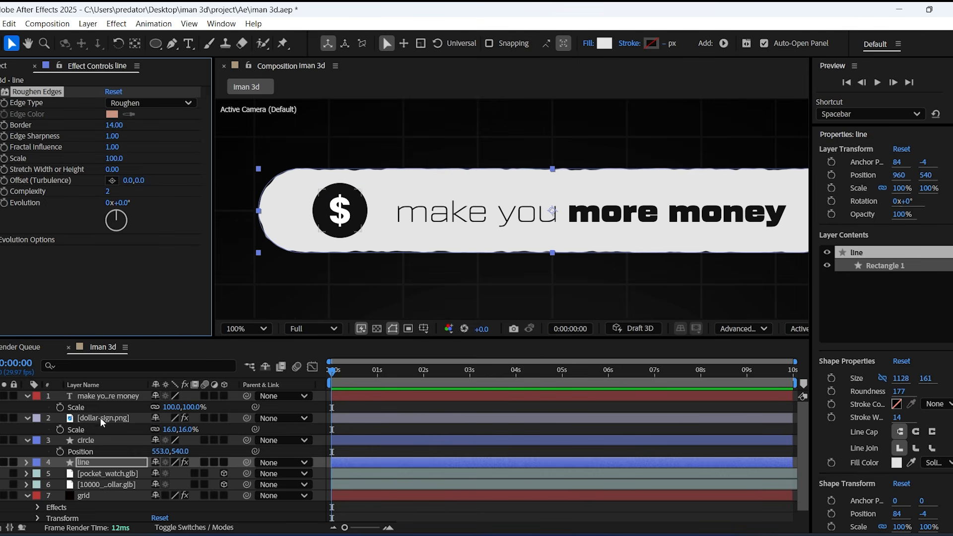
pyautogui.click(104, 396)
pyautogui.hotkey('ctrl', 'v')
pyautogui.moveTo(114, 128); pyautogui.dragTo(109, 128)
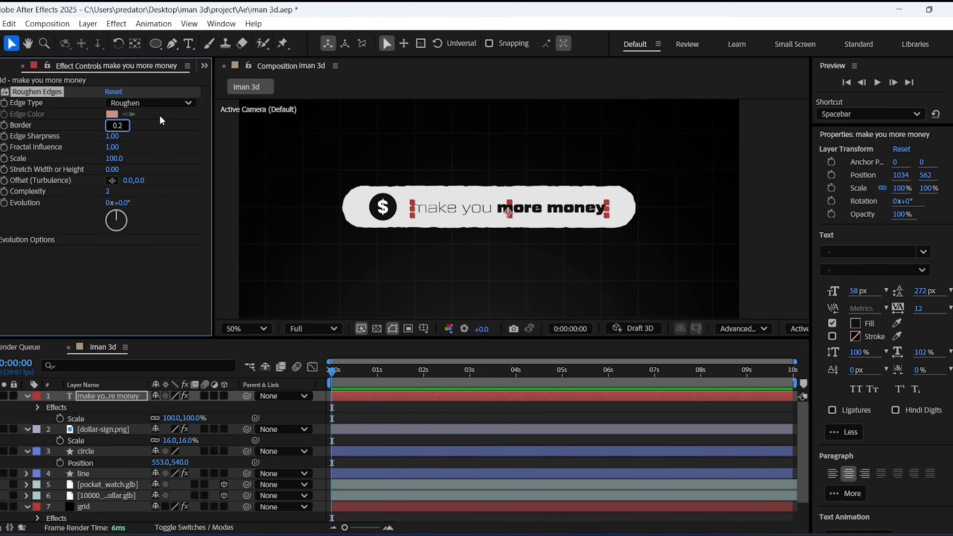
pyautogui.press('Return')
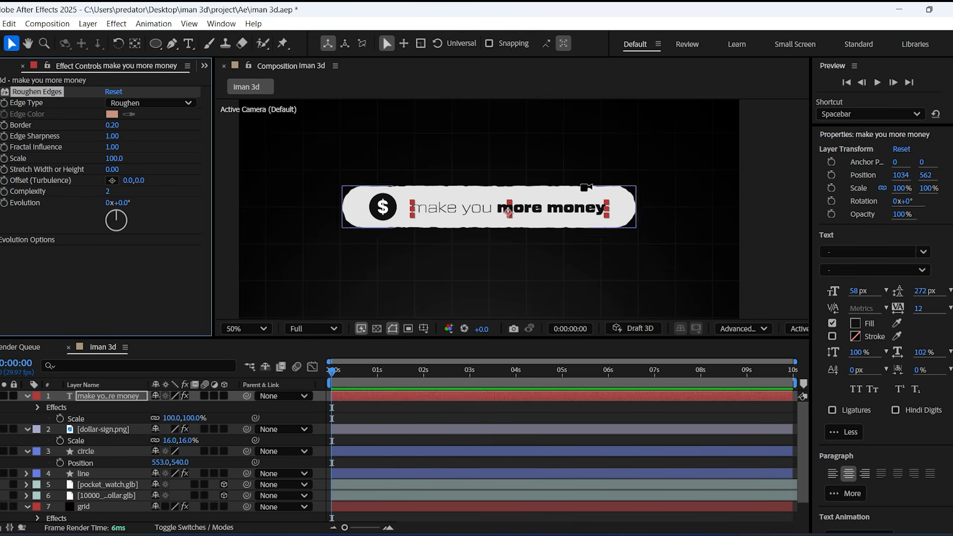
pyautogui.scroll(1, 529, 210)
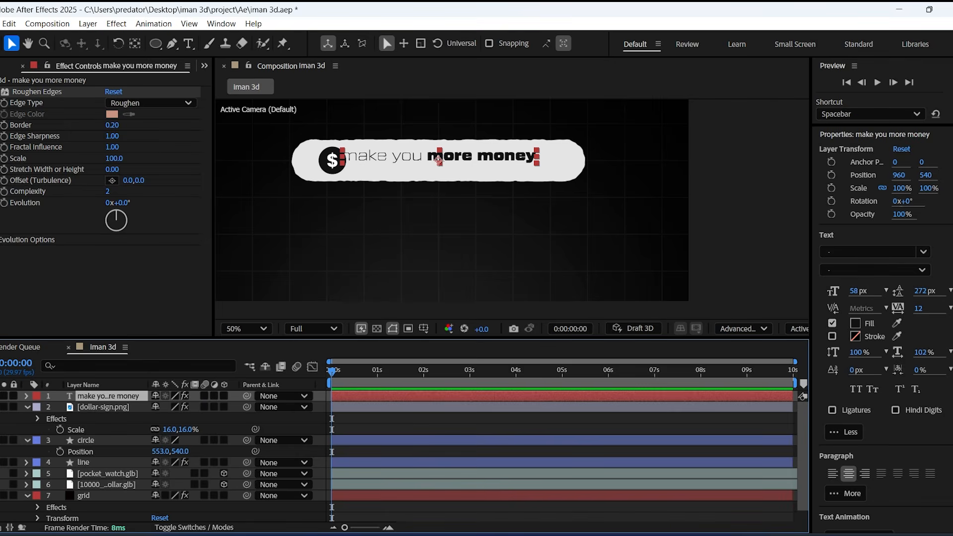
# Add a TextEvo animation to the "make you more money" text layer
pyautogui.scroll(-8, 944, 361)
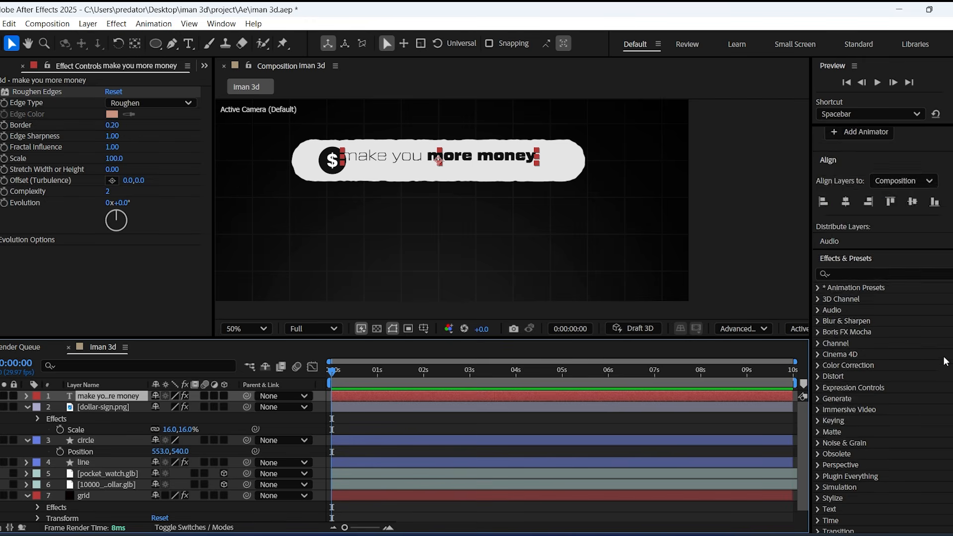
pyautogui.click(845, 494)
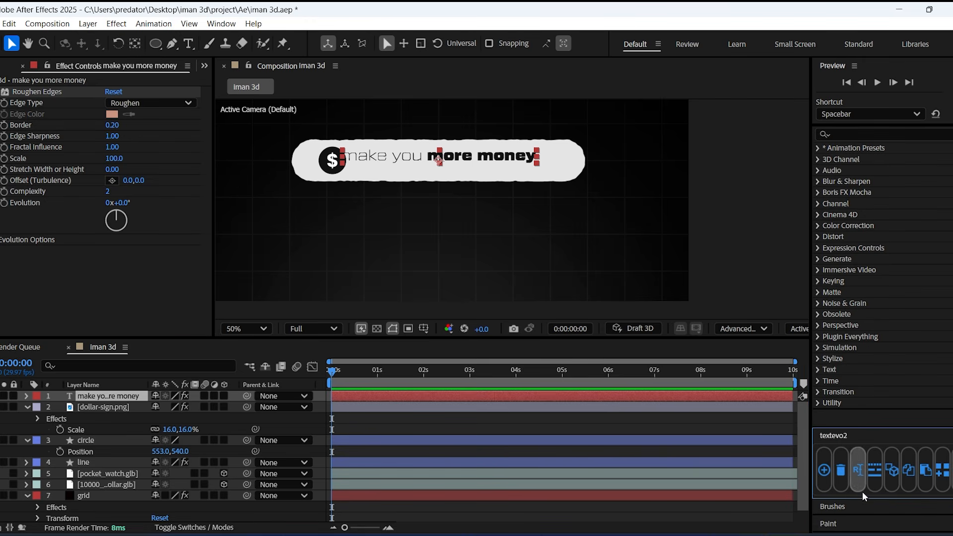
pyautogui.click(824, 472)
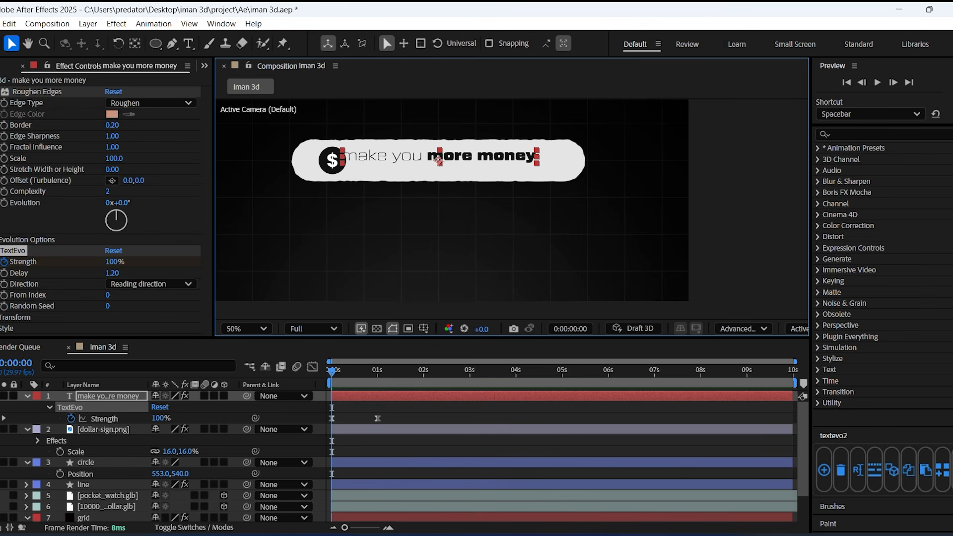
# Set the TextEvo transform's Y position to 43 and its opacity to 0%, and preview the text animation
pyautogui.click(4, 317)
pyautogui.scroll(-3, 55, 291)
pyautogui.click(6, 280)
pyautogui.scroll(-2, 149, 273)
pyautogui.moveTo(113, 264)
pyautogui.mouseDown()
pyautogui.moveTo(146, 266)
pyautogui.moveTo(118, 268)
pyautogui.mouseUp()
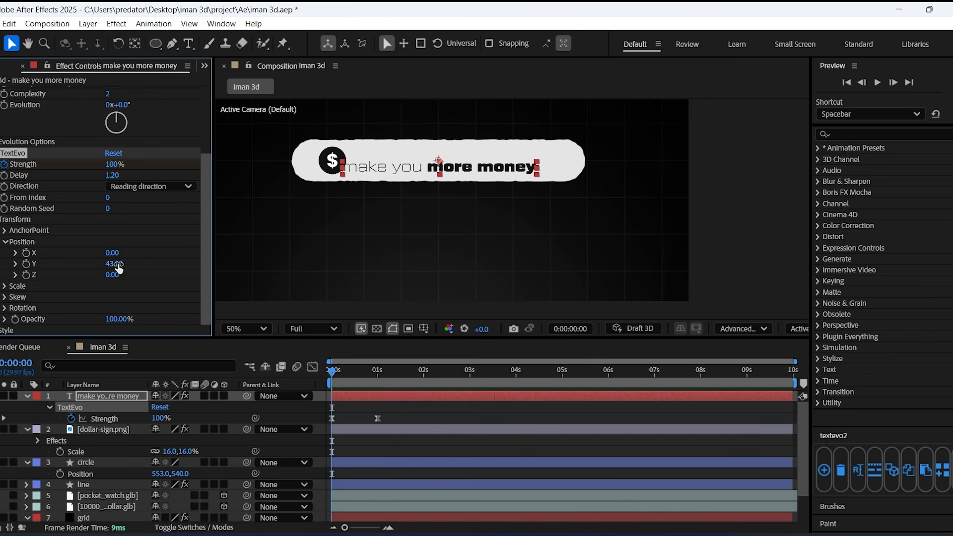
pyautogui.press('space')
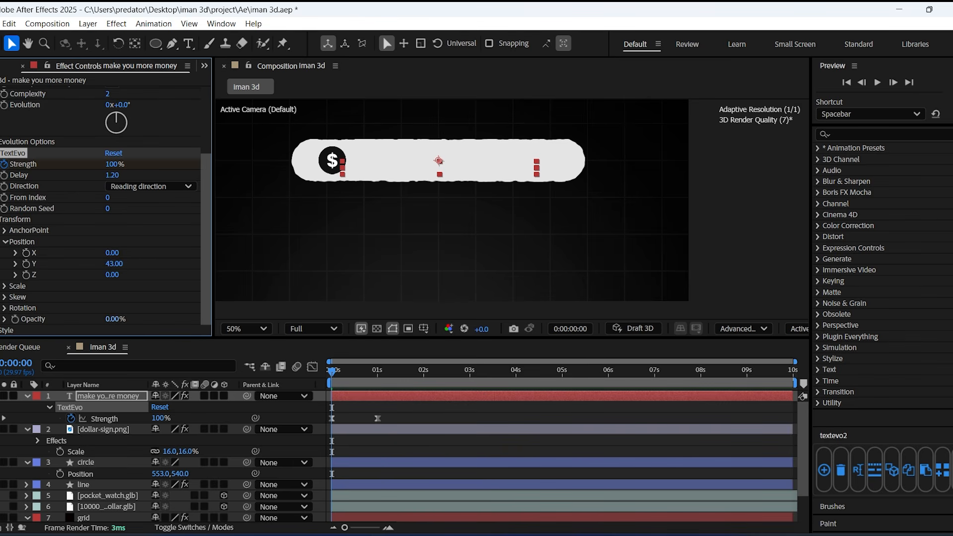
# Base the TextEvo animation on words with the delay auto-adapted, and preview it from the start of the composition
pyautogui.click(876, 475)
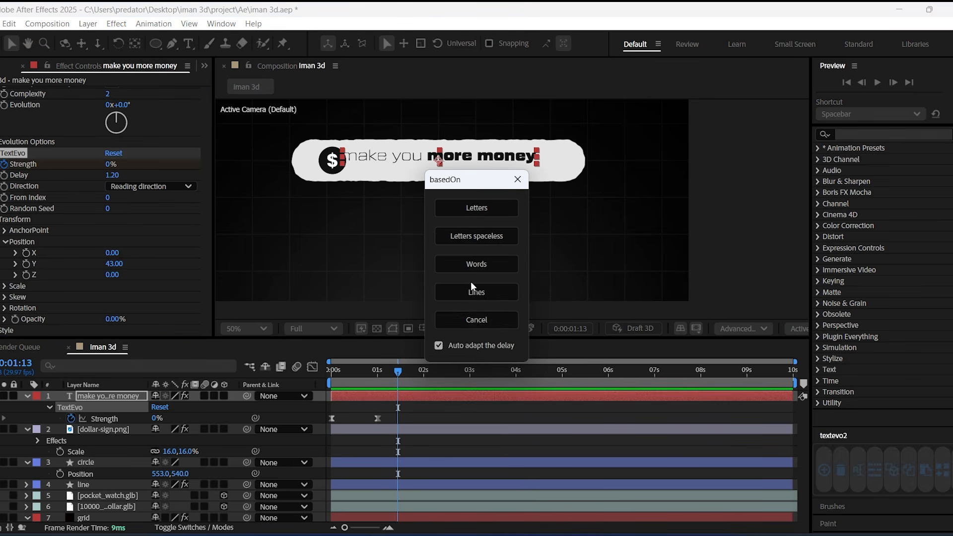
pyautogui.click(473, 265)
pyautogui.click(337, 371)
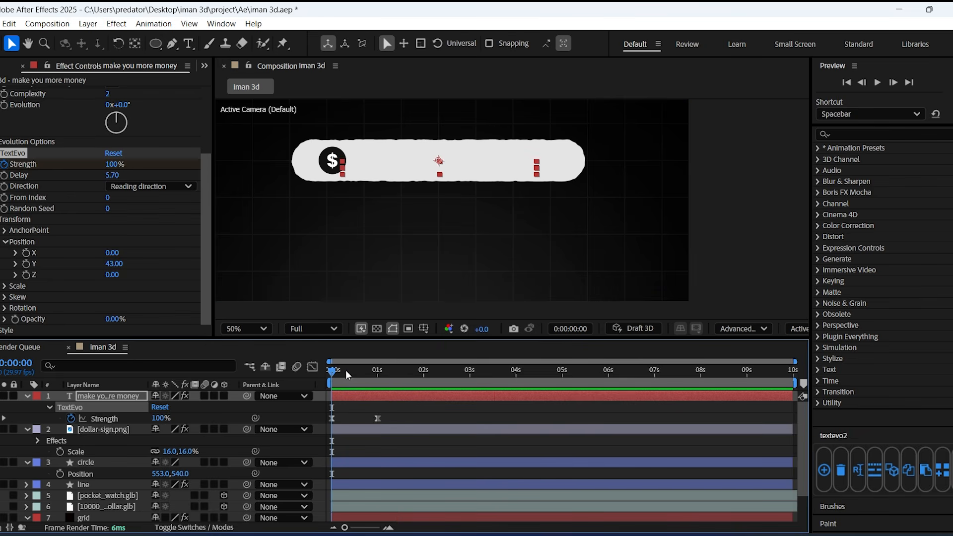
pyautogui.press('space')
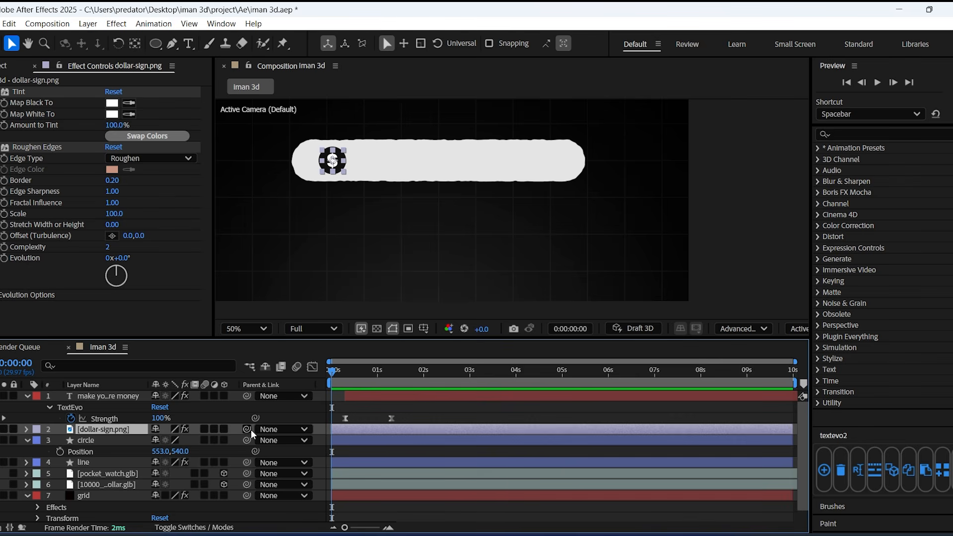
# Parent dollar-sign.png to the circle layer, and add position keyframes to the circle at 0:00 and 0:00:25
pyautogui.moveTo(247, 430); pyautogui.dragTo(100, 447)
pyautogui.click(91, 445)
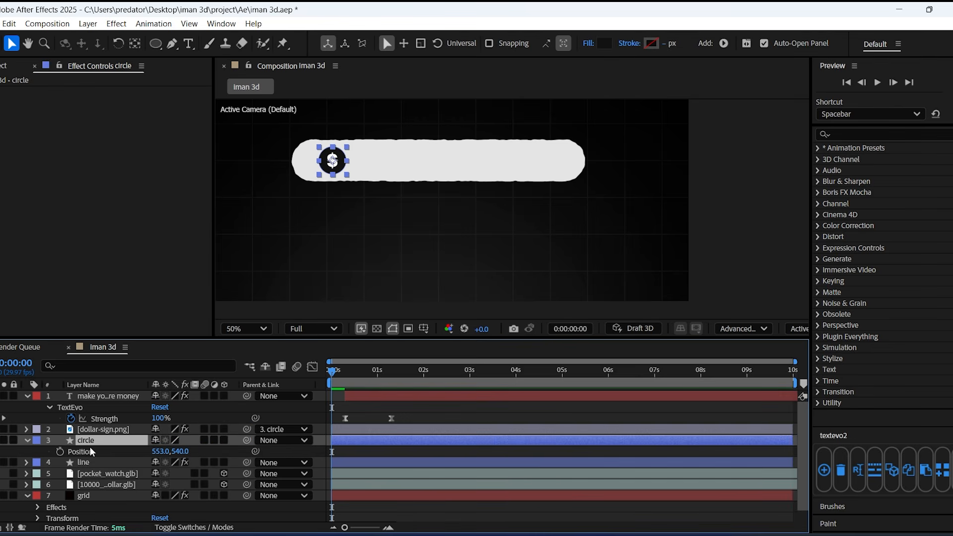
pyautogui.click(60, 451)
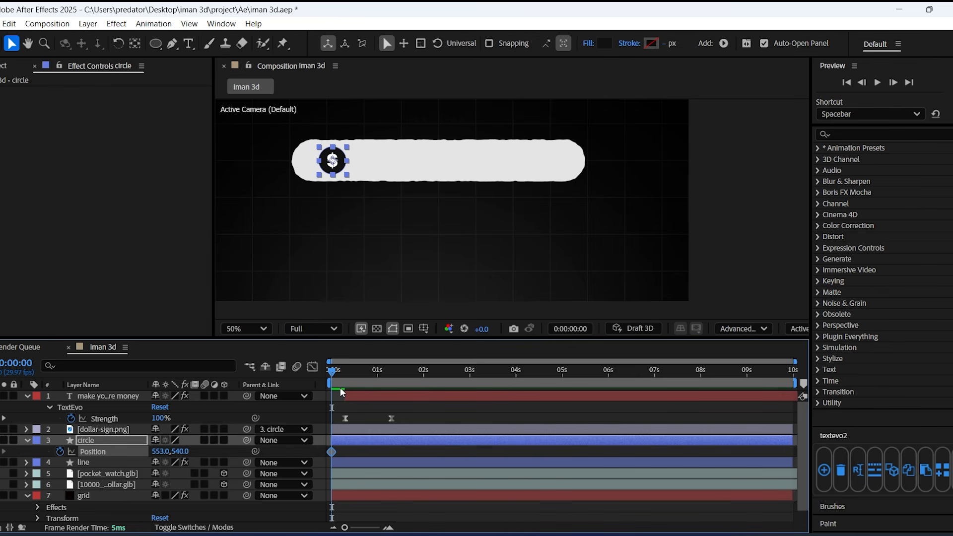
pyautogui.moveTo(333, 373); pyautogui.dragTo(371, 392)
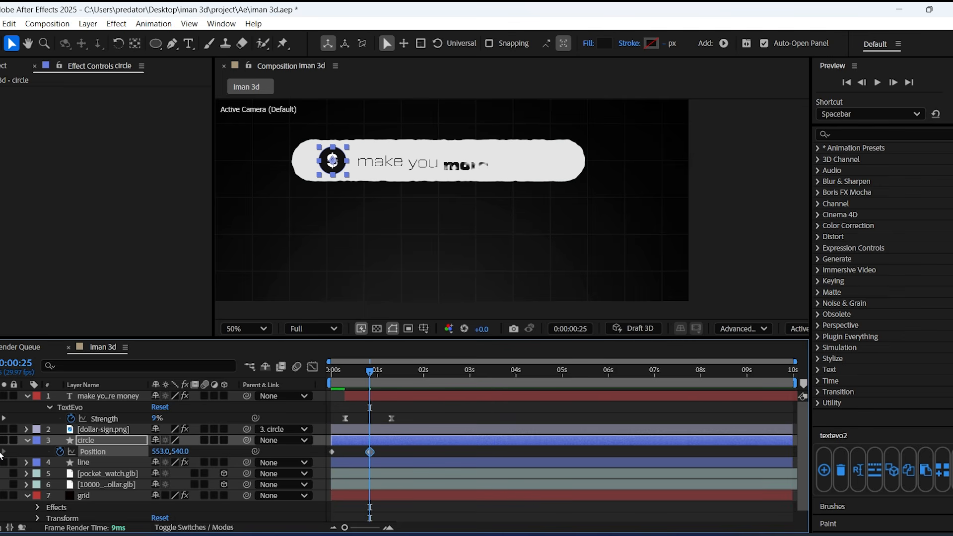
# Set the circle's position at 0:00 to 935, 540 so it slides from the bar's center, and preview the motion
pyautogui.press('Home')
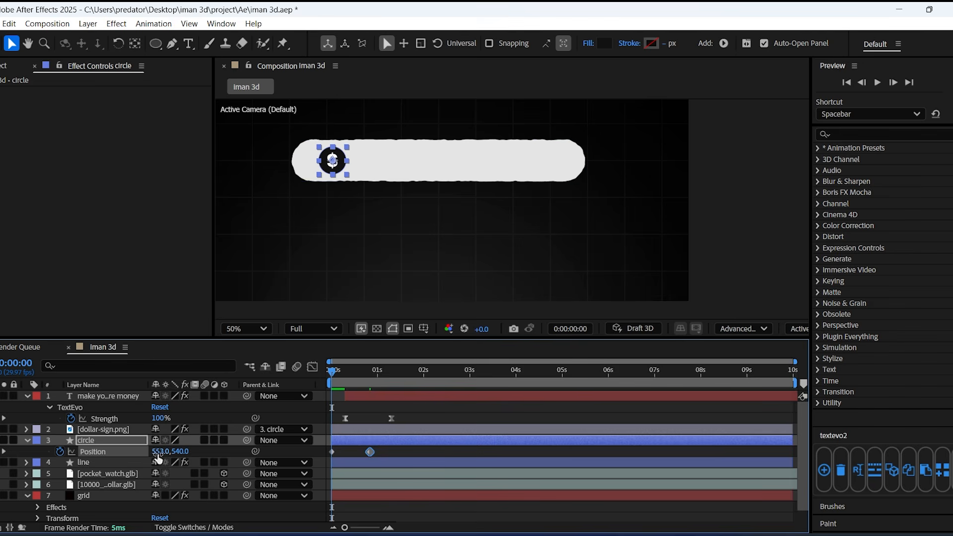
pyautogui.moveTo(161, 451); pyautogui.dragTo(386, 424)
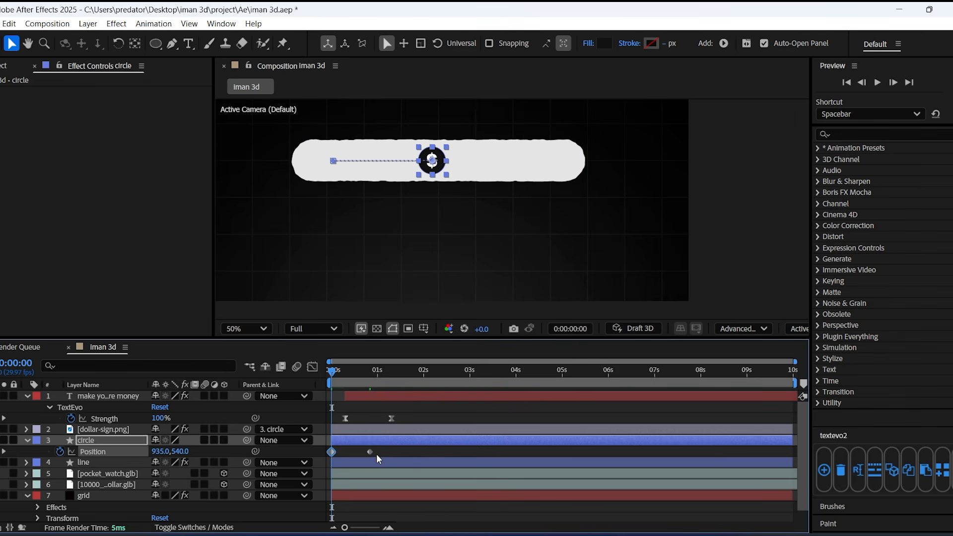
pyautogui.press('space')
pyautogui.press('space')
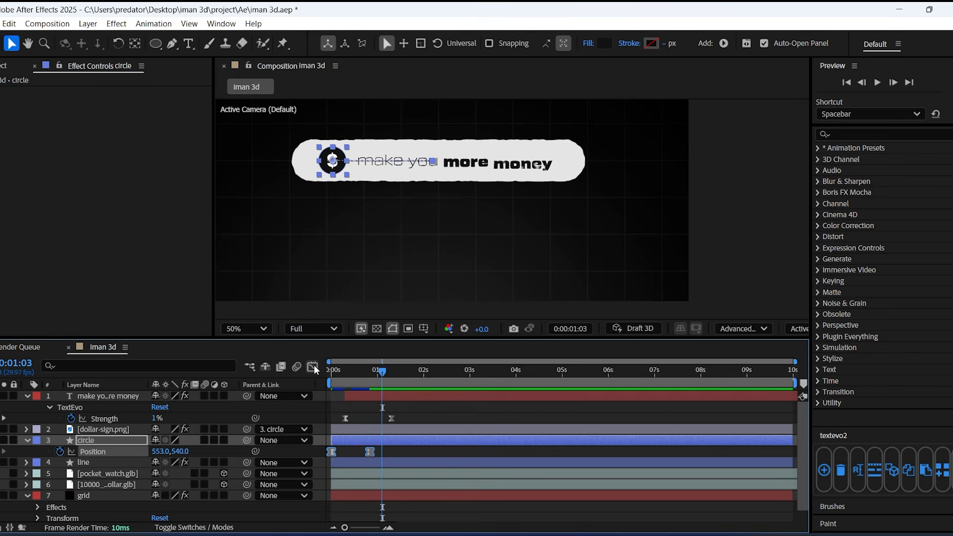
# Smooth the circle's arrival in the speed graph, move its end position keyframe to about 1.2 seconds, and preview the result
pyautogui.click(312, 366)
pyautogui.moveTo(397, 490); pyautogui.dragTo(330, 495)
pyautogui.click(313, 366)
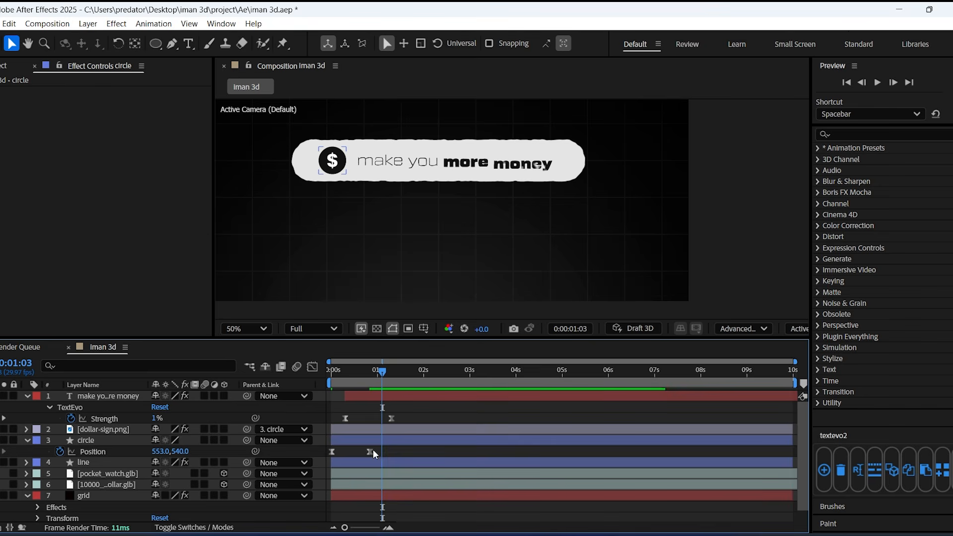
pyautogui.moveTo(373, 451); pyautogui.dragTo(390, 451)
pyautogui.press('space')
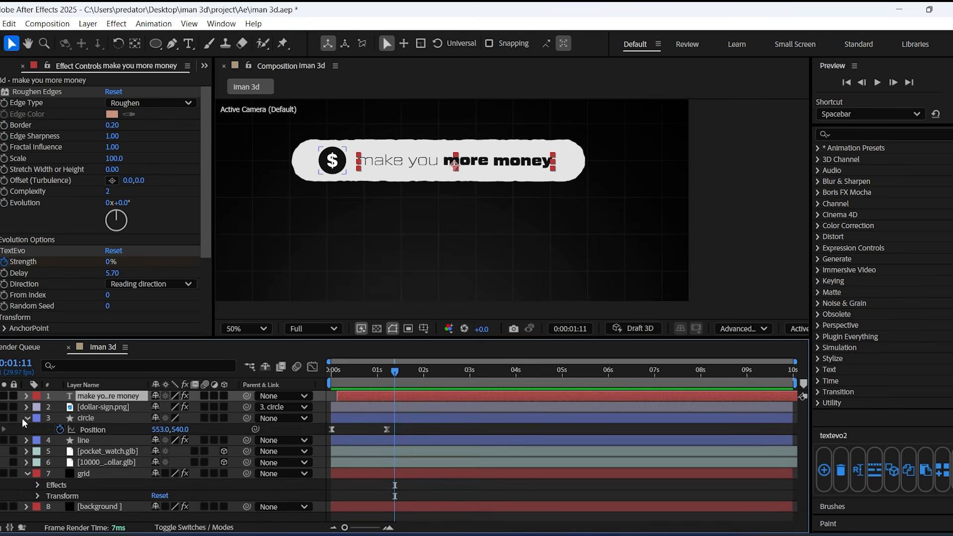
# Parent the "make you more money" text layer and the circle layer to the line layer
pyautogui.moveTo(247, 396); pyautogui.dragTo(106, 427)
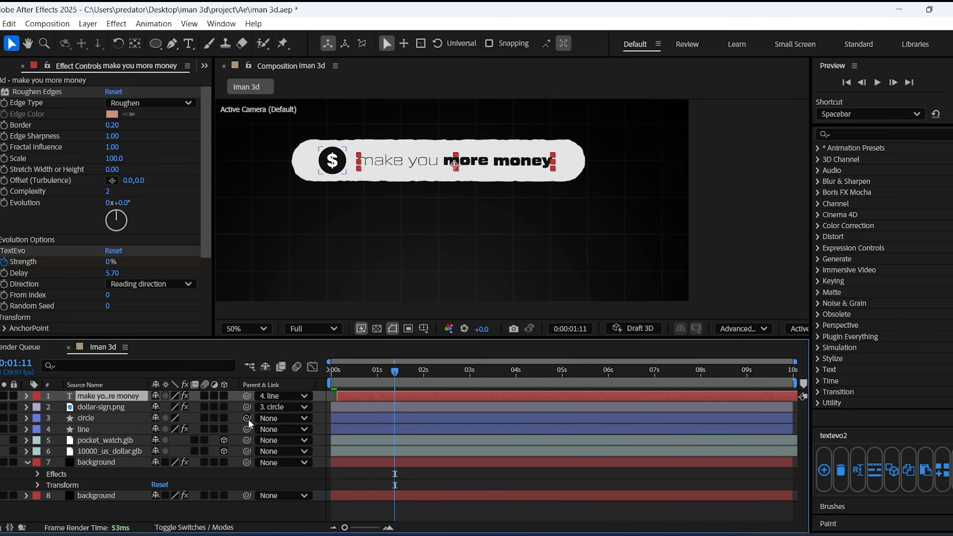
pyautogui.moveTo(246, 418); pyautogui.dragTo(207, 428)
pyautogui.moveTo(108, 430); pyautogui.dragTo(108, 430)
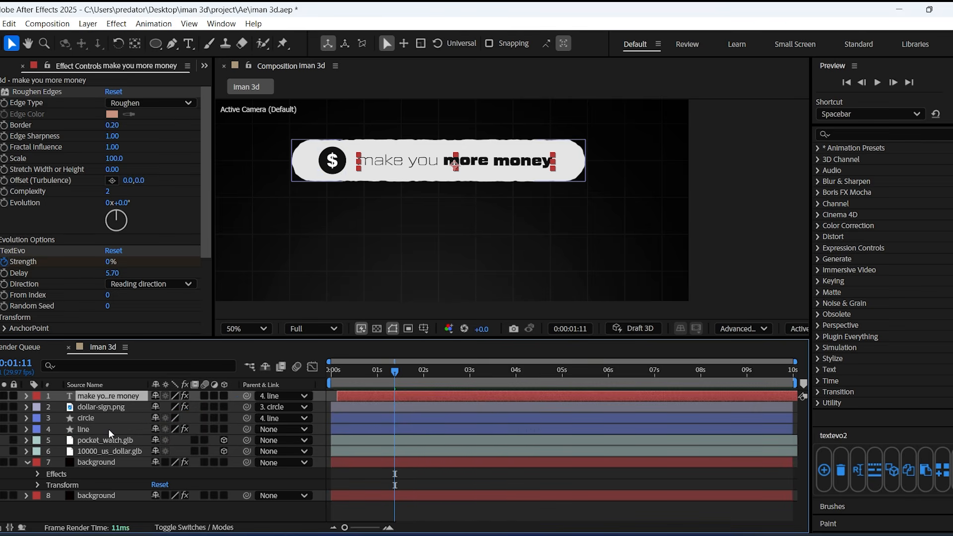
# Add position and opacity keyframes to the line layer at 0:00 and 0:00:28, keeping 960, 540 and 100%
pyautogui.click(86, 431)
pyautogui.press('Home')
pyautogui.press('p')
pyautogui.hotkey('shift', 't')
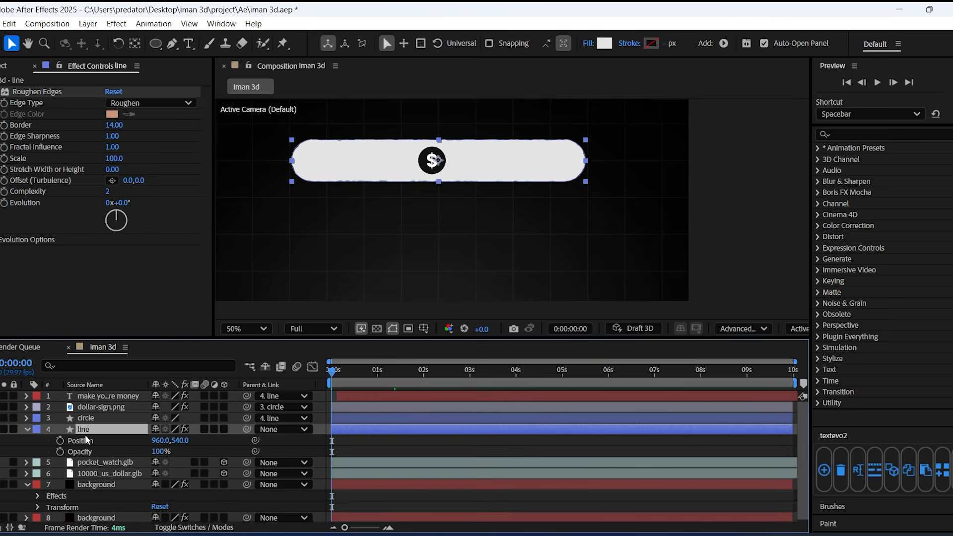
pyautogui.click(60, 441)
pyautogui.click(59, 452)
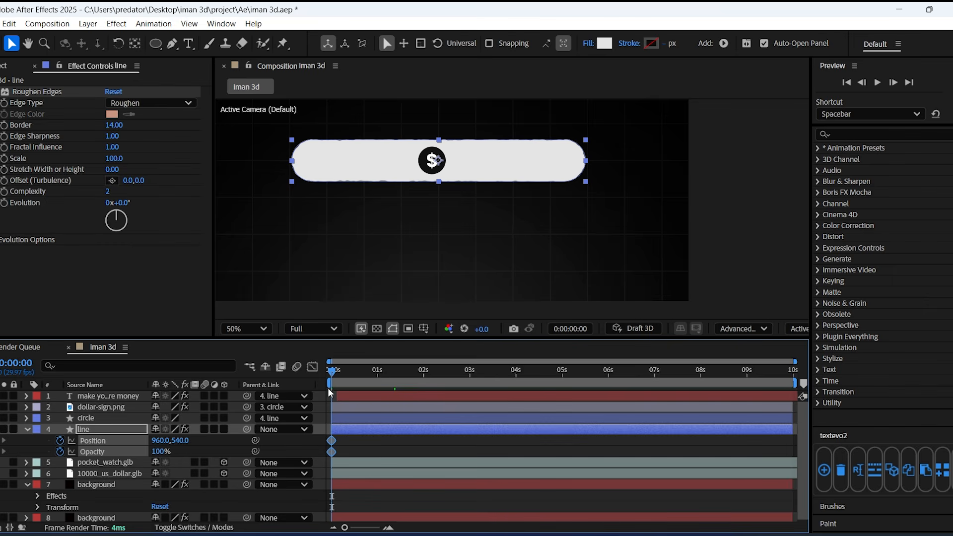
pyautogui.moveTo(345, 371); pyautogui.dragTo(375, 380)
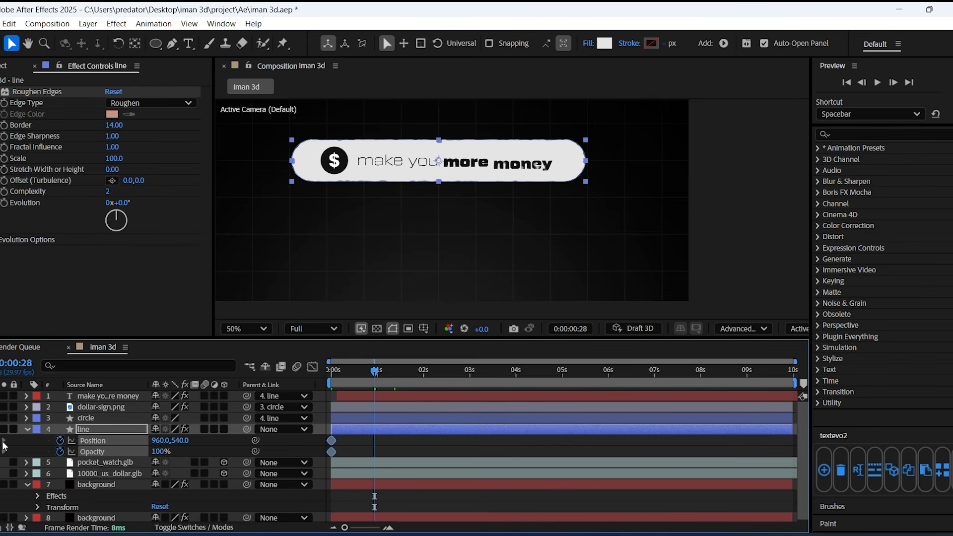
# At 0:00, set the line layer's position to 960, 568 and its opacity to 0%
pyautogui.press('Home')
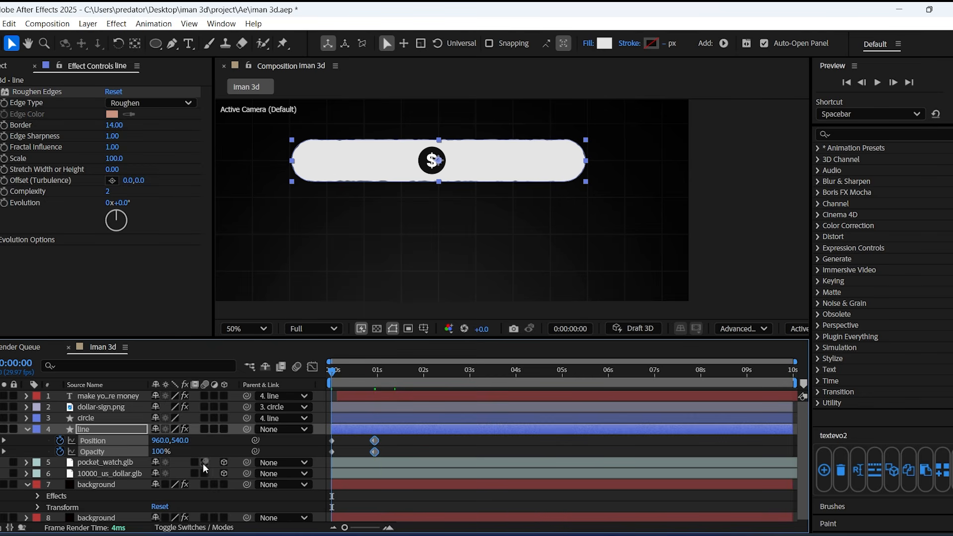
pyautogui.click(200, 438)
pyautogui.moveTo(182, 441); pyautogui.dragTo(119, 455)
# Shape the line layer's position and opacity speed curves for a fast start and slow settle, end their keyframes at about 0:01:01, and preview
pyautogui.moveTo(385, 445); pyautogui.dragTo(278, 463)
pyautogui.click(312, 367)
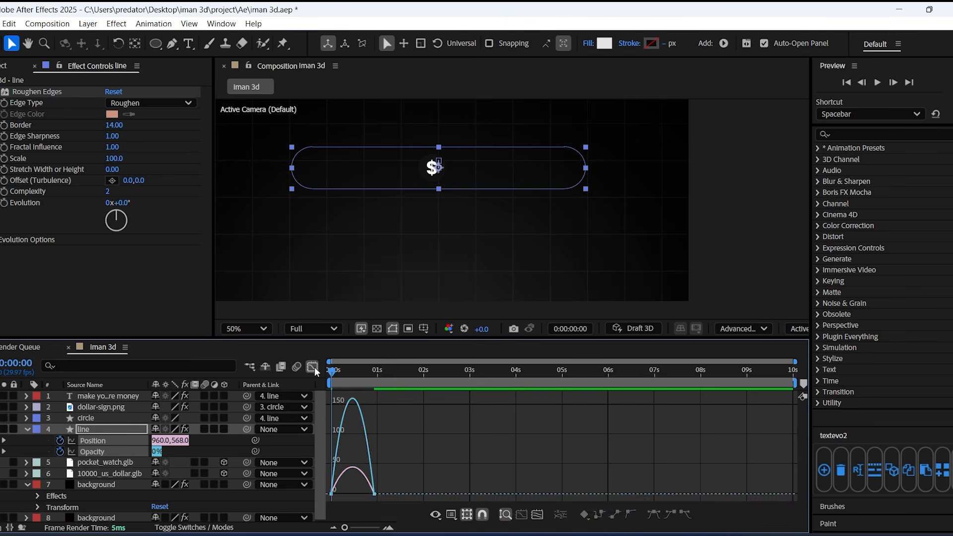
pyautogui.moveTo(392, 477); pyautogui.dragTo(367, 498)
pyautogui.press('=')
pyautogui.press('=')
pyautogui.moveTo(475, 491); pyautogui.dragTo(378, 496)
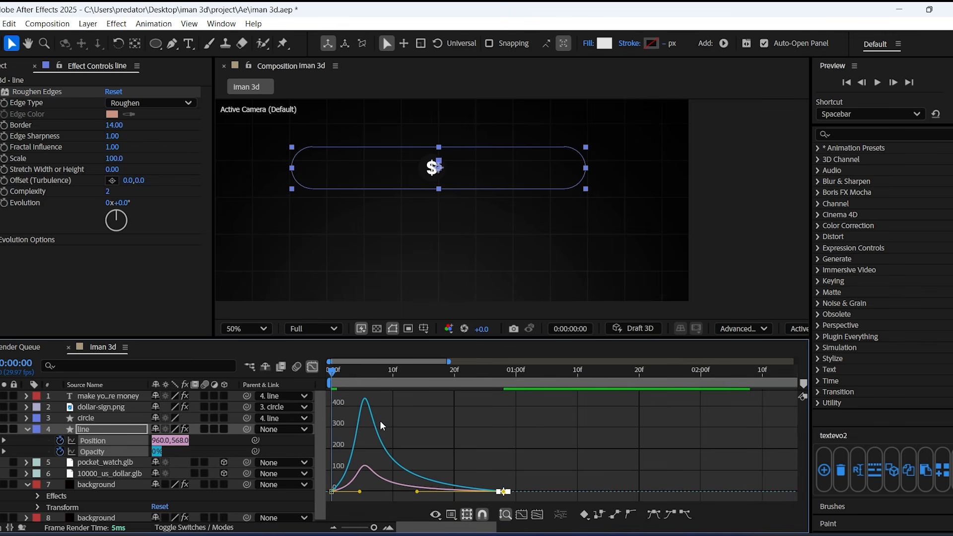
pyautogui.press('space')
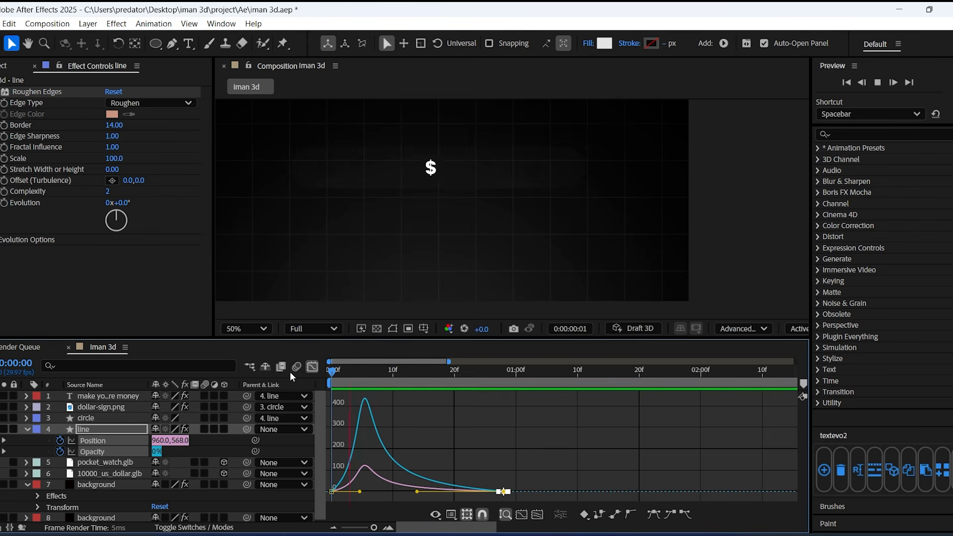
pyautogui.press('space')
pyautogui.hotkey('shift', 'F3')
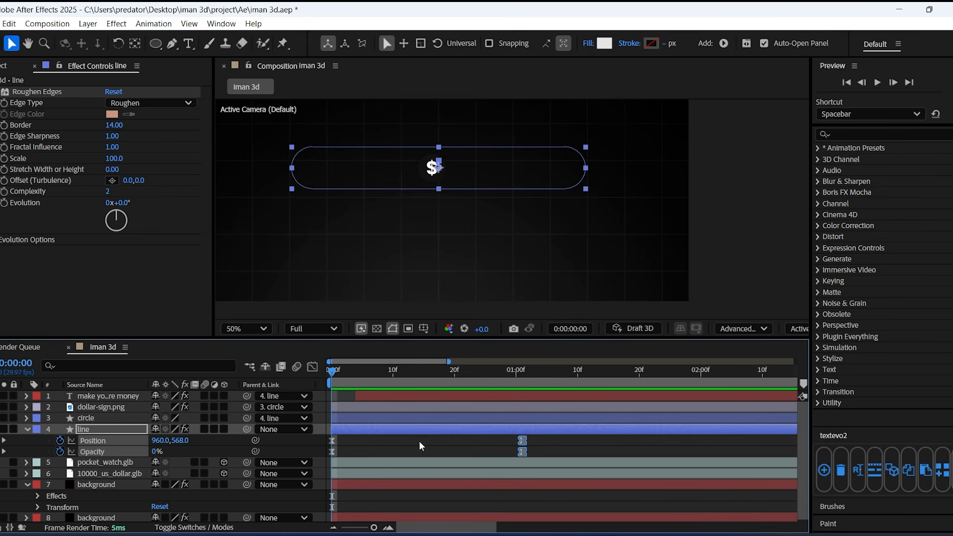
# Animate the dollar-sign.png layer's opacity from 0% at 0:00 to 100% at 0:00:03
pyautogui.click(367, 411)
pyautogui.press('t')
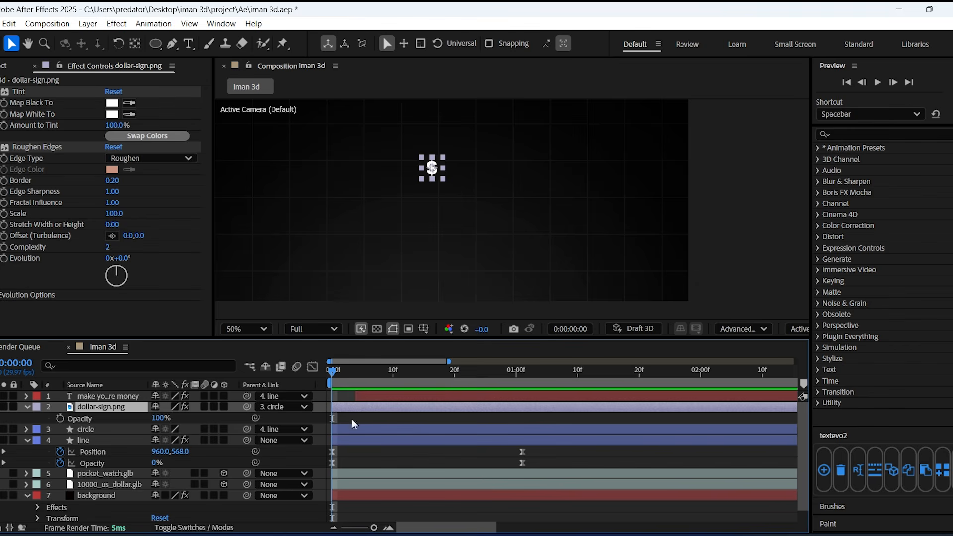
pyautogui.click(60, 418)
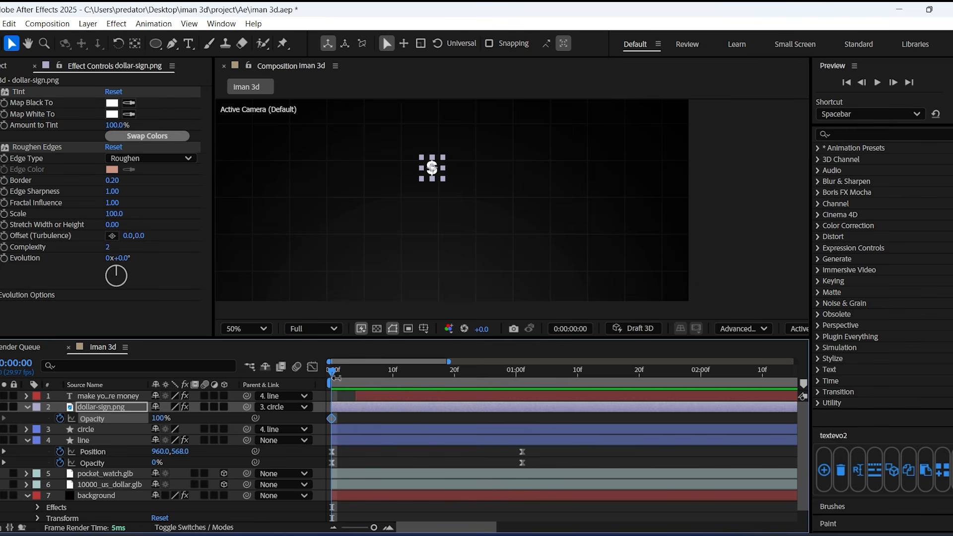
pyautogui.click(350, 378)
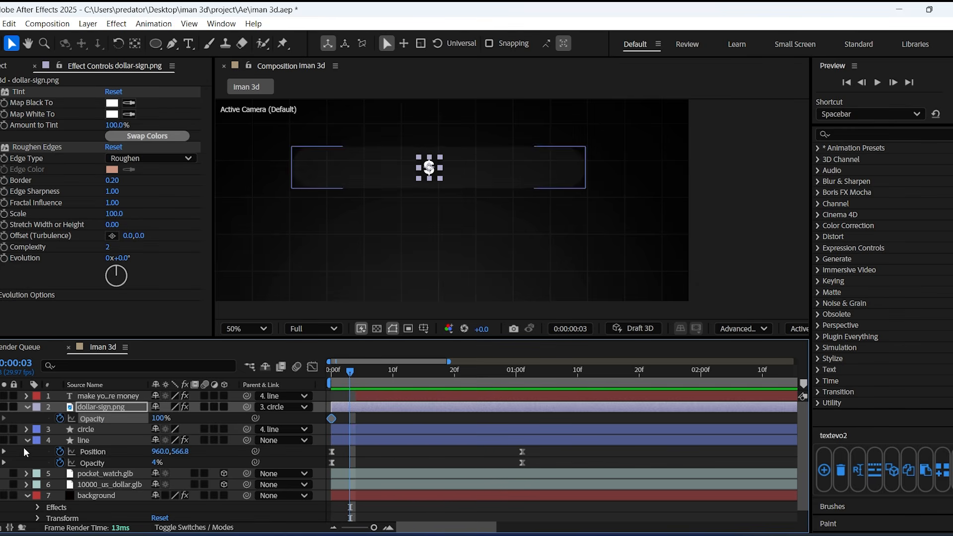
pyautogui.hotkey('alt', 'shift', 't')
pyautogui.press('j')
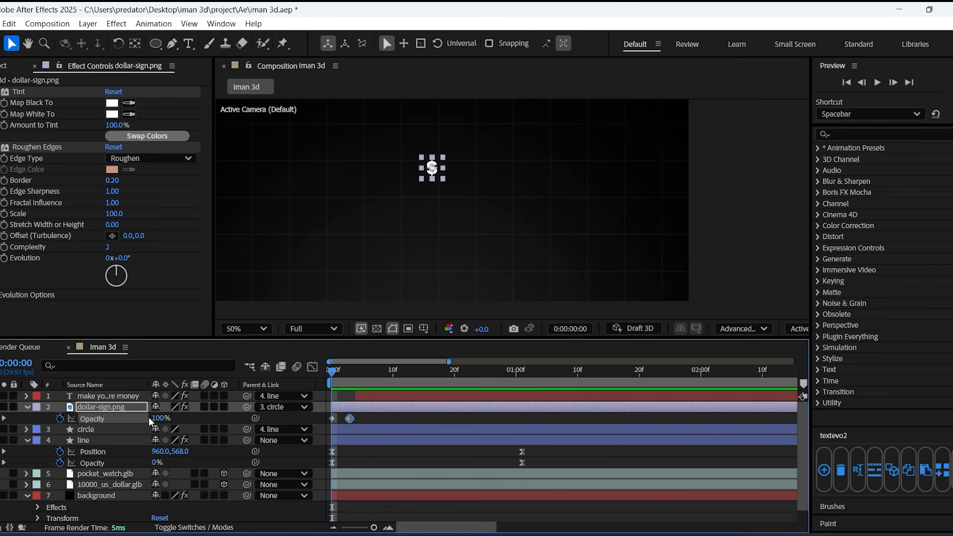
pyautogui.moveTo(160, 423); pyautogui.dragTo(90, 419)
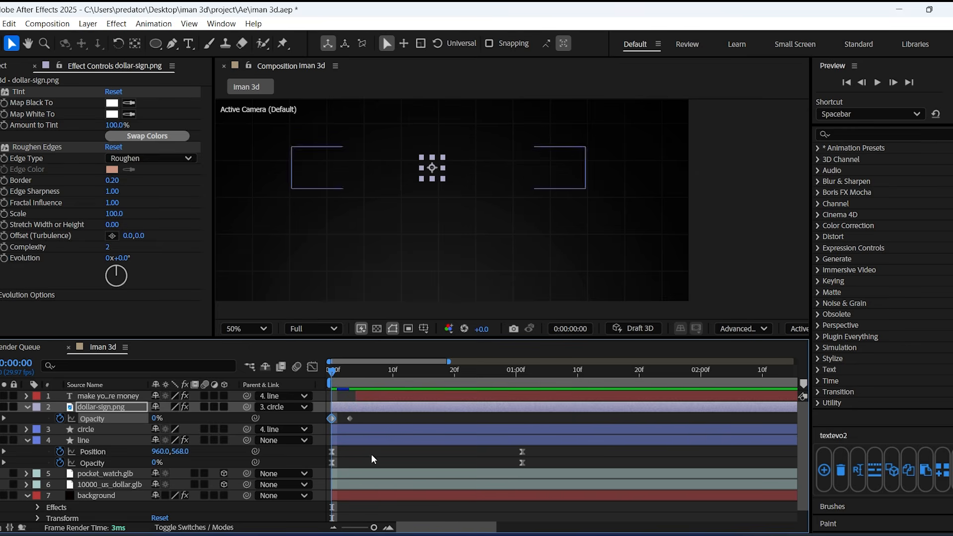
pyautogui.click(250, 328)
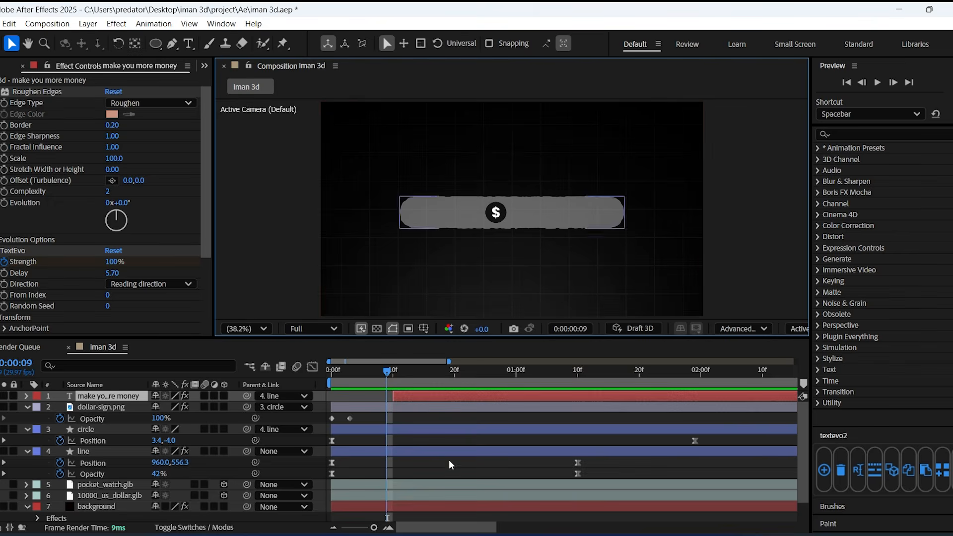
# Copy the "make you more money" text, dollar-sign, circle and line layers, hide the originals, and paste the copies at 0:00
pyautogui.press('space')
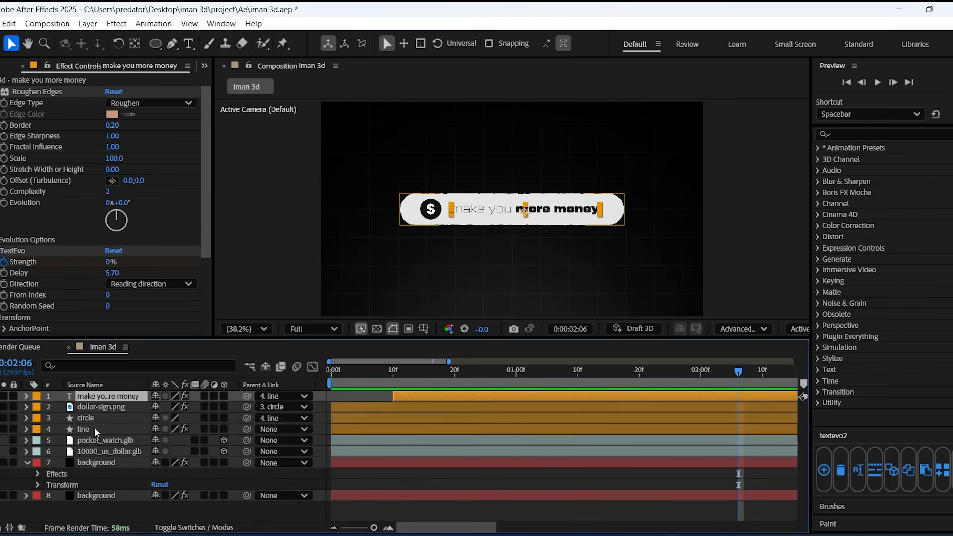
pyautogui.keyDown('shift'); pyautogui.click(97, 430); pyautogui.keyUp('shift')
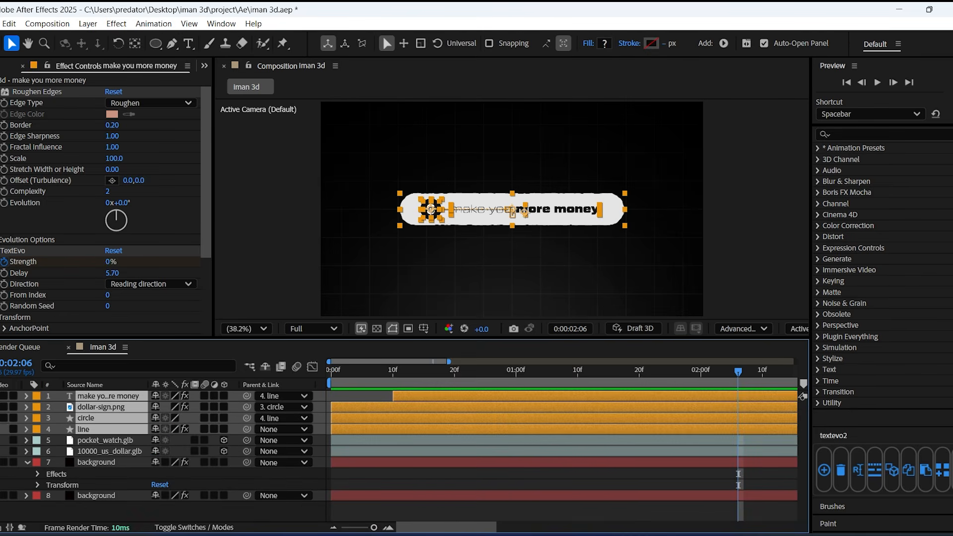
pyautogui.click(1, 396)
pyautogui.moveTo(348, 376); pyautogui.dragTo(330, 376)
pyautogui.click(374, 399)
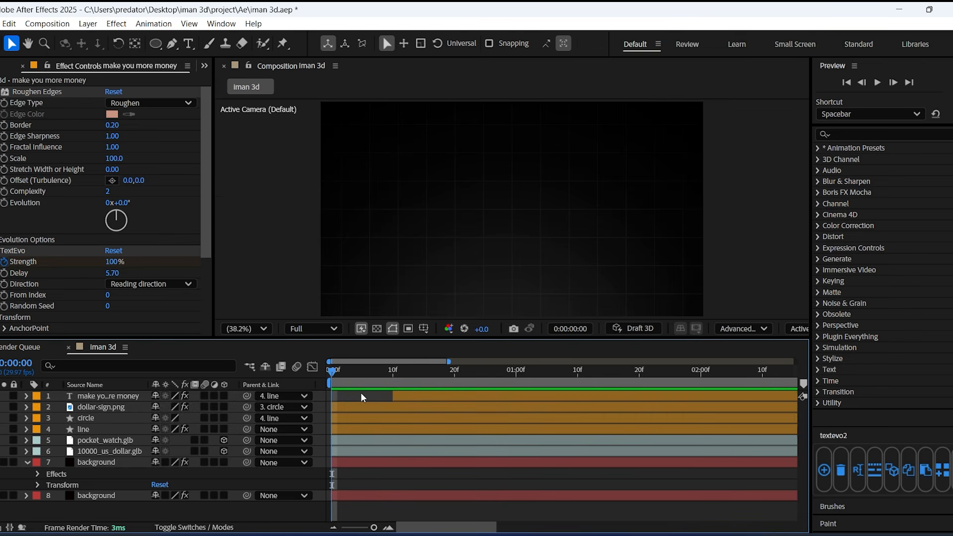
pyautogui.hotkey('ctrl', 'v')
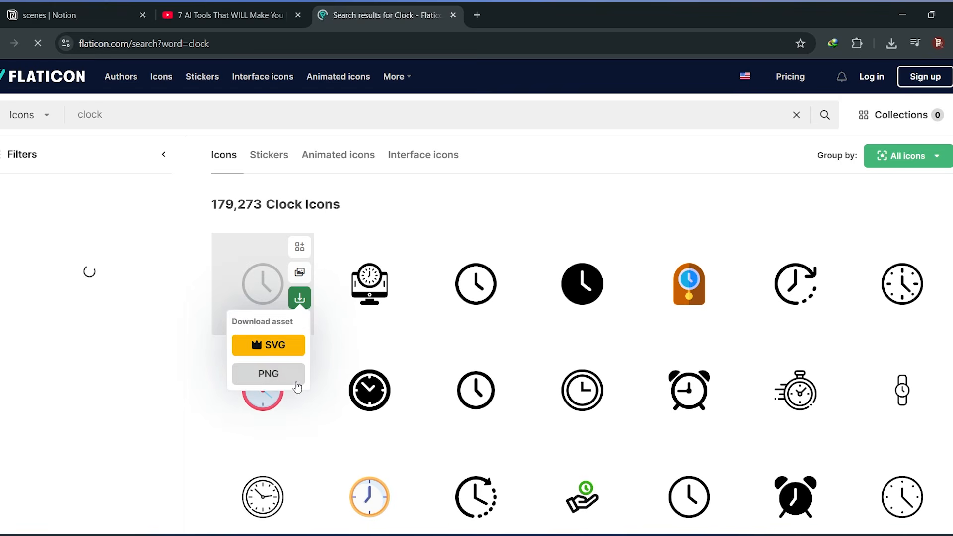
# On Flaticon in the browser, download a clock, an X and a feather icon as free PNG files
pyautogui.click(293, 382)
pyautogui.click(634, 261)
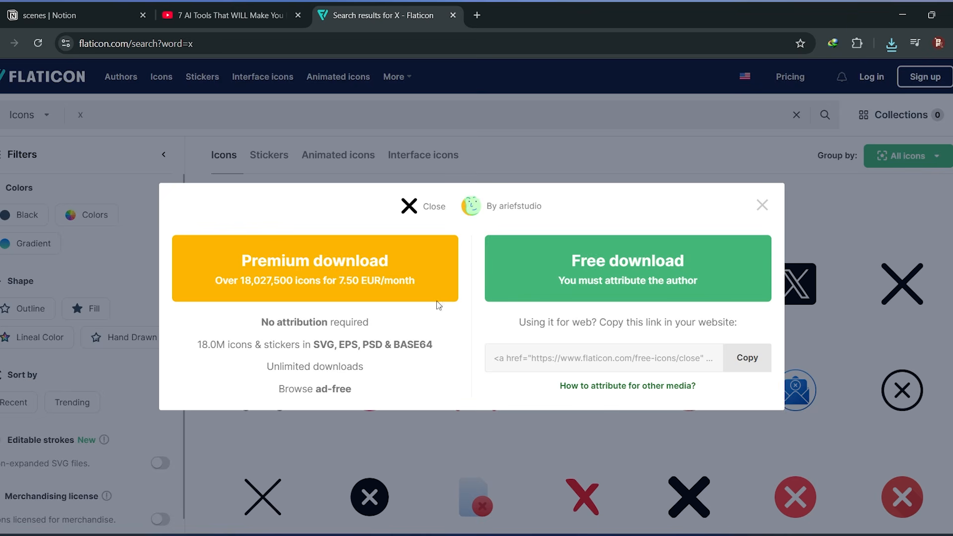
pyautogui.click(581, 261)
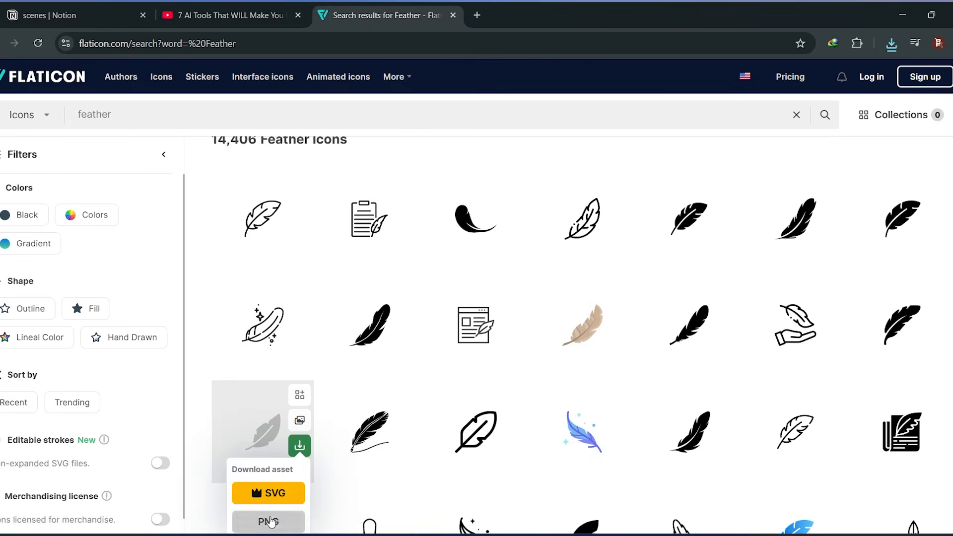
pyautogui.click(266, 517)
pyautogui.click(603, 262)
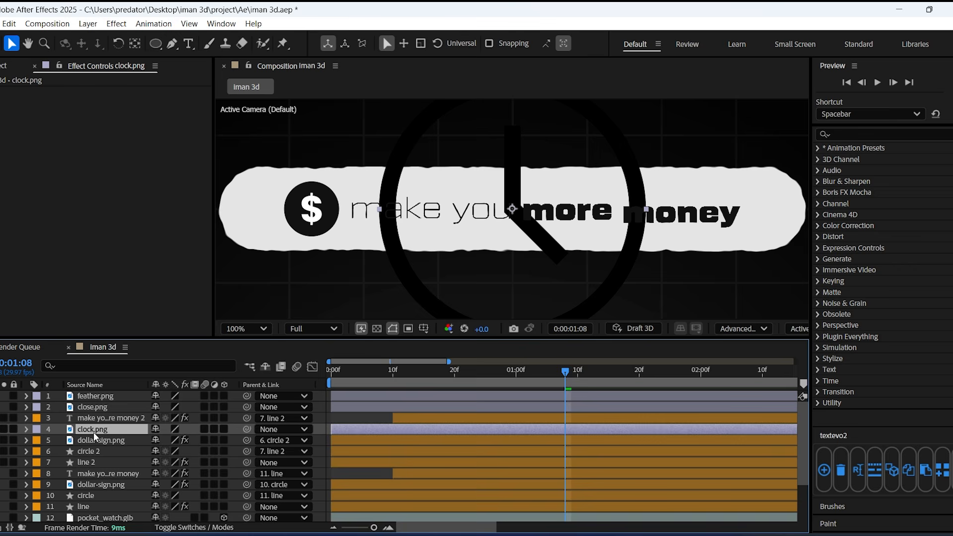
# Back in After Effects, scale clock.png to 14% and place it over the bar's black circle
pyautogui.press('s')
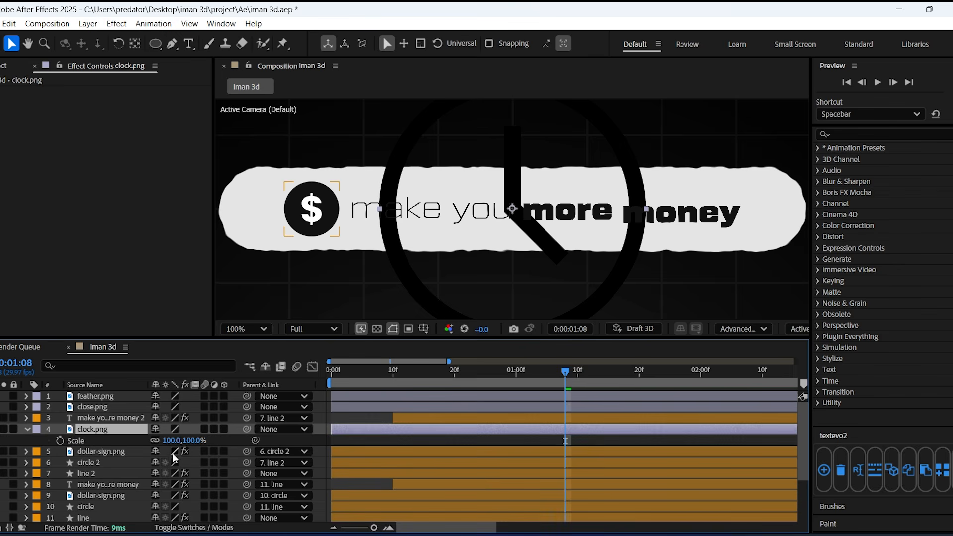
pyautogui.moveTo(172, 440); pyautogui.dragTo(119, 424)
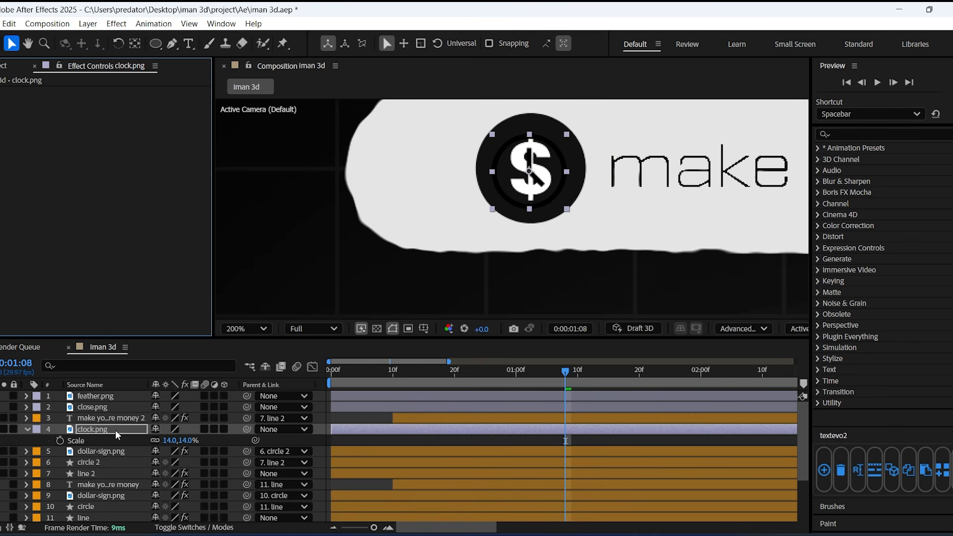
pyautogui.click(115, 432)
# Copy the Tint and Roughen Edges effects from the copied dollar-sign.png layer to clock.png
pyautogui.click(105, 451)
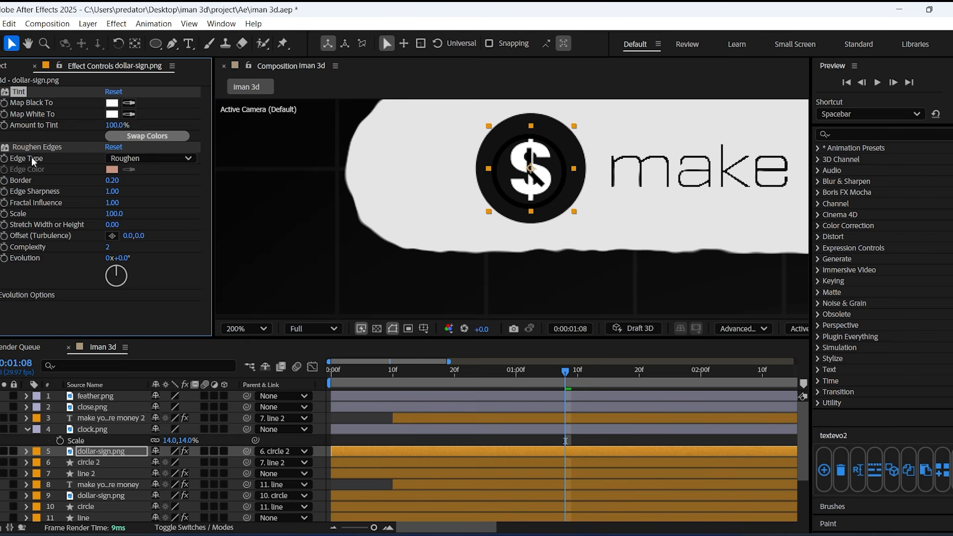
pyautogui.click(100, 430)
pyautogui.hotkey('ctrl', 'v')
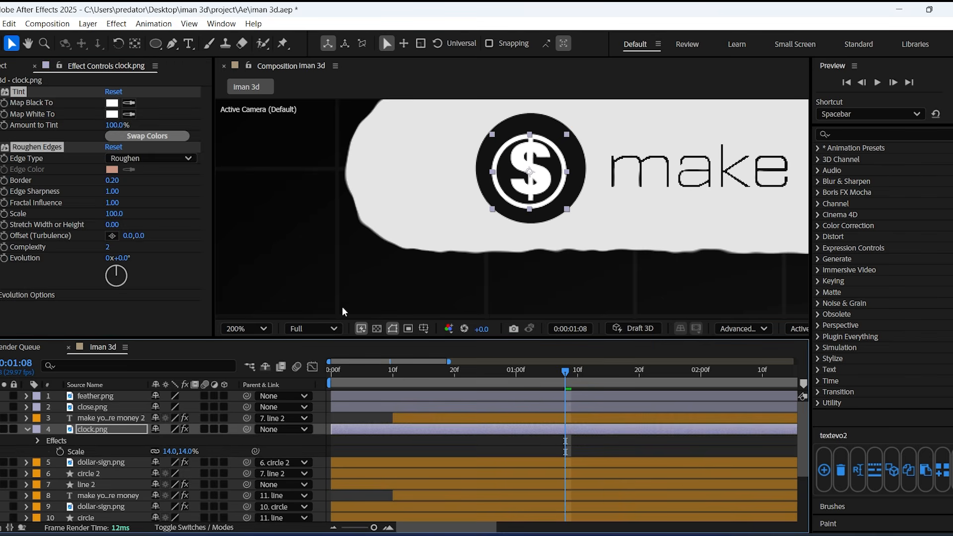
# Copy the dollar-sign.png opacity keyframes and paste them onto the clock.png layer at 0:00
pyautogui.press('.')
pyautogui.click(94, 462)
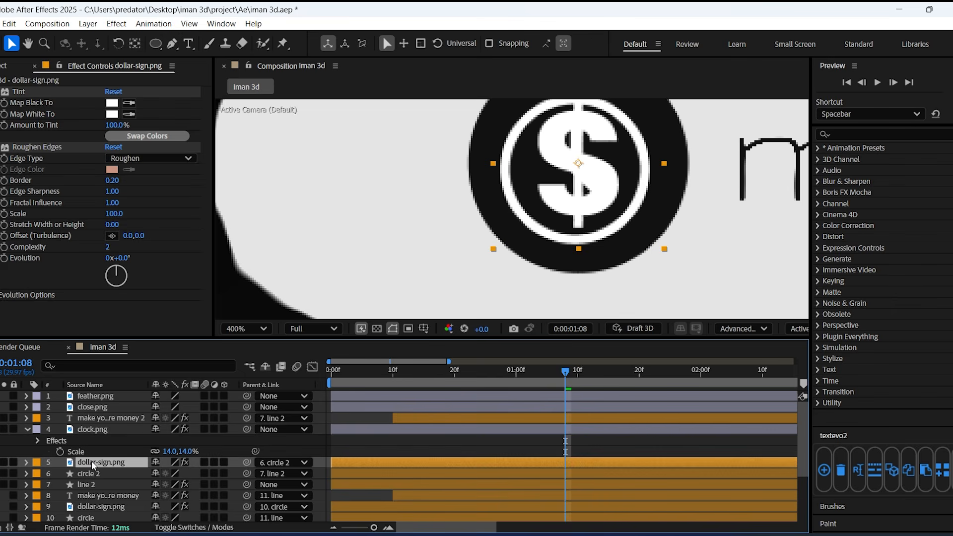
pyautogui.press('t')
pyautogui.click(108, 475)
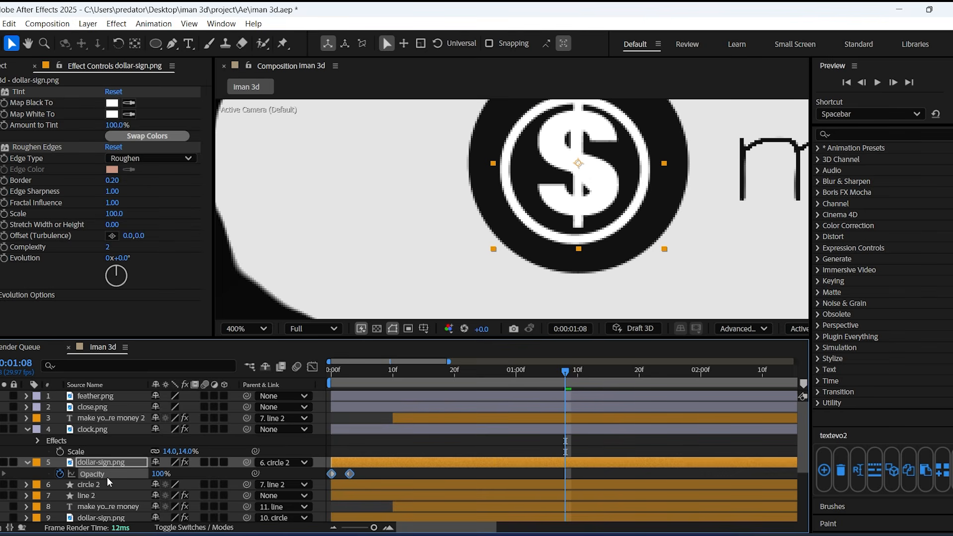
pyautogui.press('Home')
pyautogui.click(349, 433)
pyautogui.hotkey('ctrl', 'v')
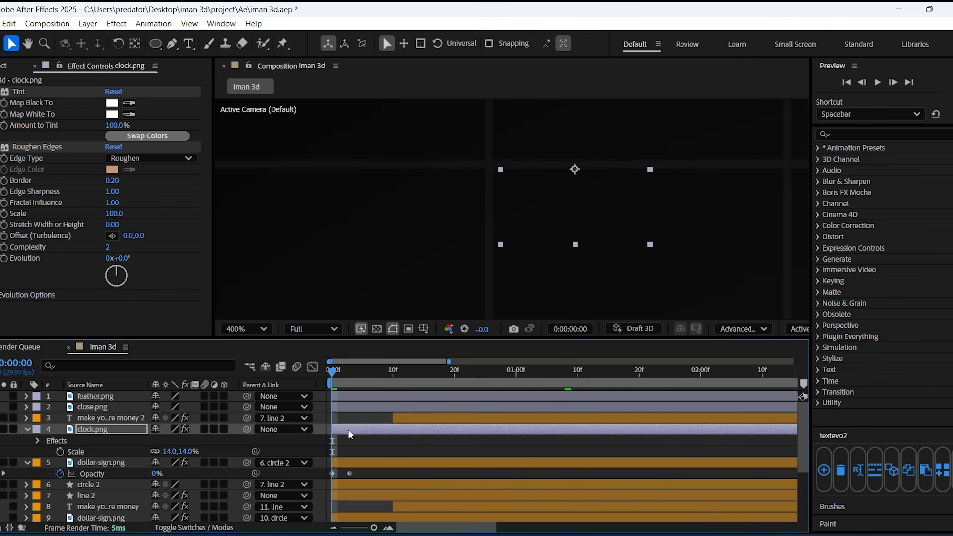
# Replace the copied bar's dollar sign with the clock by removing dollar-sign.png and parenting clock.png to circle 2, and preview the animation
pyautogui.click(349, 475)
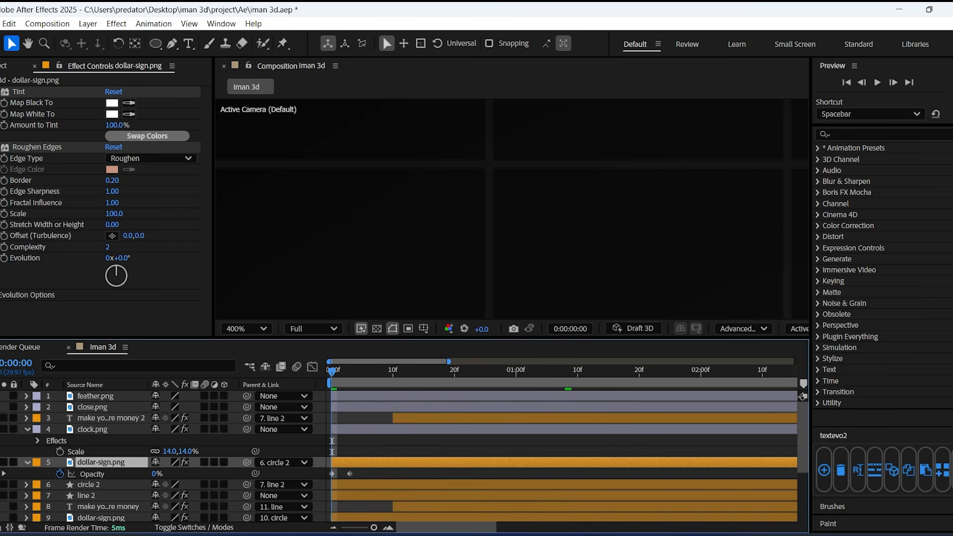
pyautogui.click(2, 462)
pyautogui.click(117, 466)
pyautogui.moveTo(211, 450); pyautogui.dragTo(101, 487)
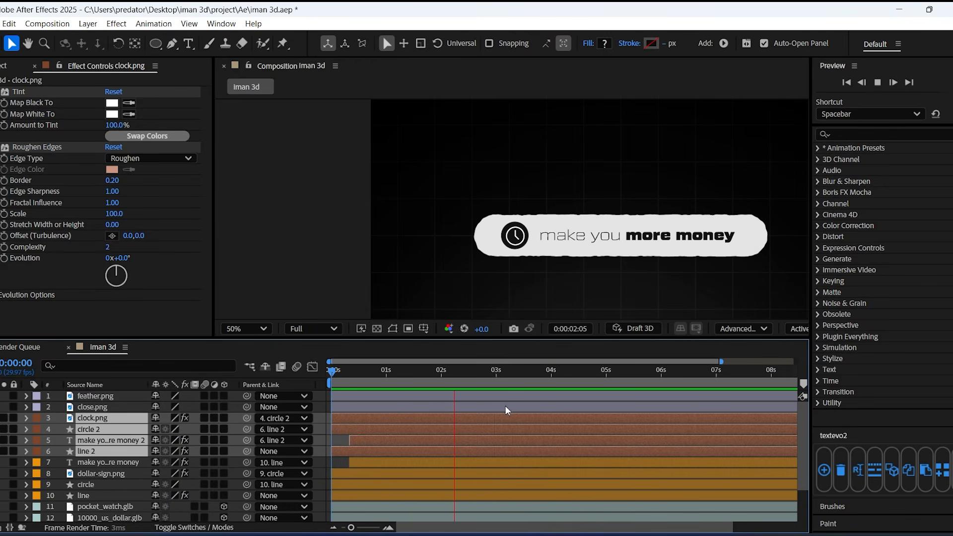
pyautogui.press('space')
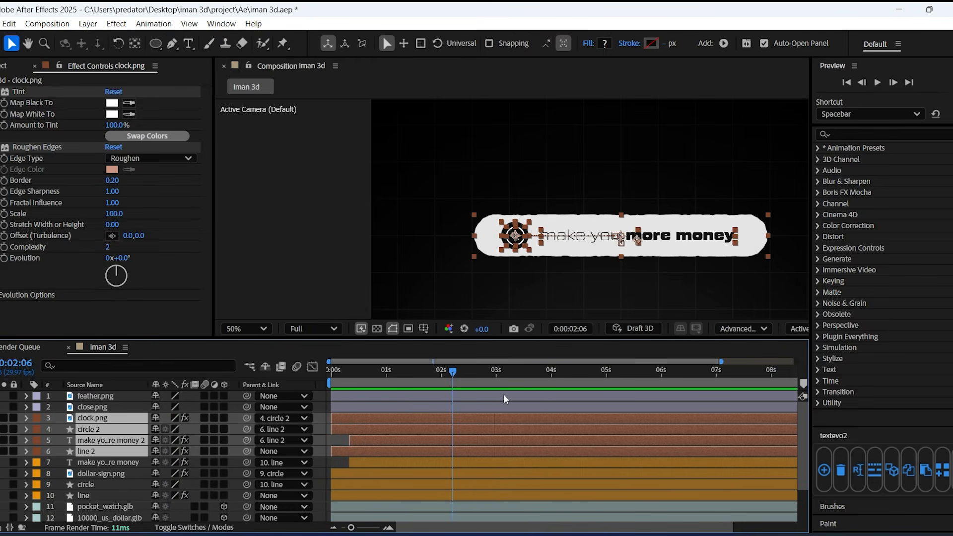
pyautogui.click(117, 410)
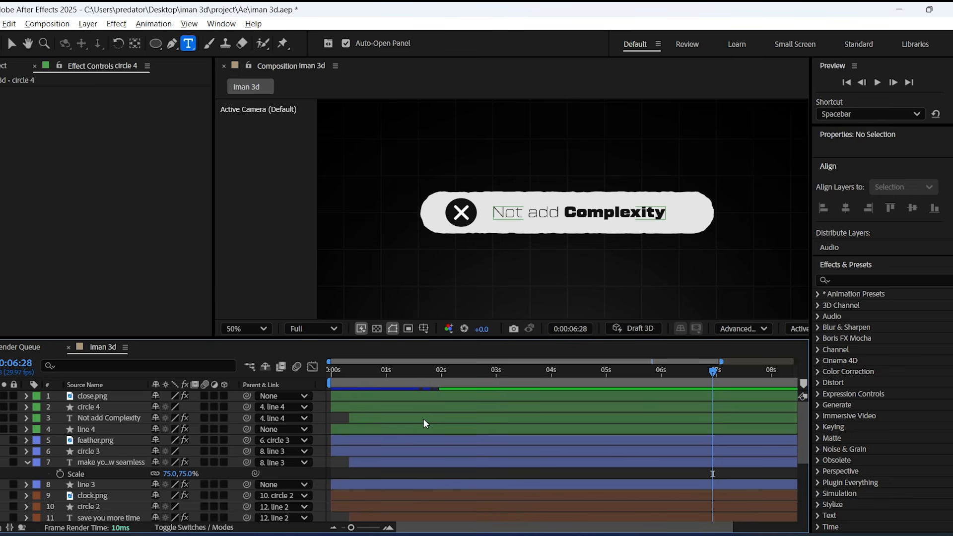
# Change the fill of the circle 4 shape behind the X icon to dark red
pyautogui.click(424, 420)
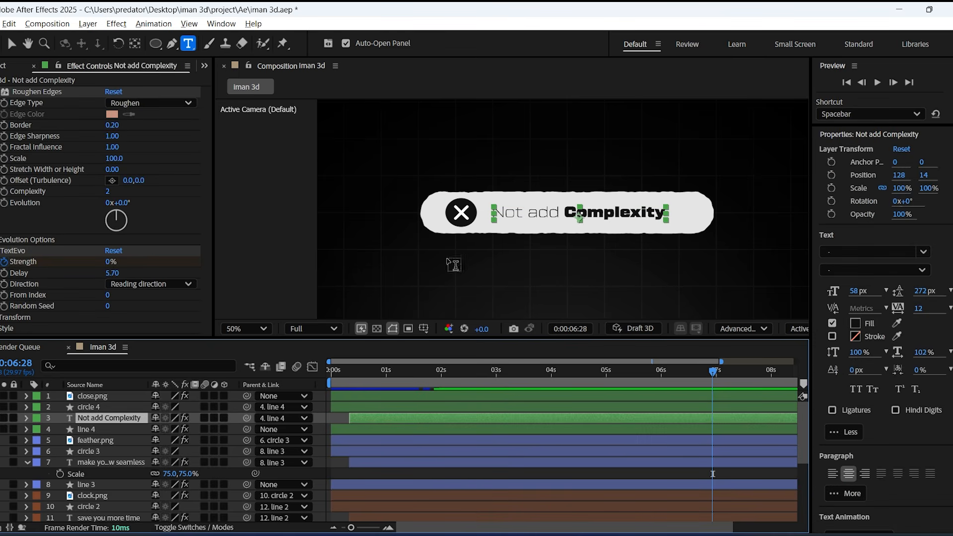
pyautogui.click(98, 430)
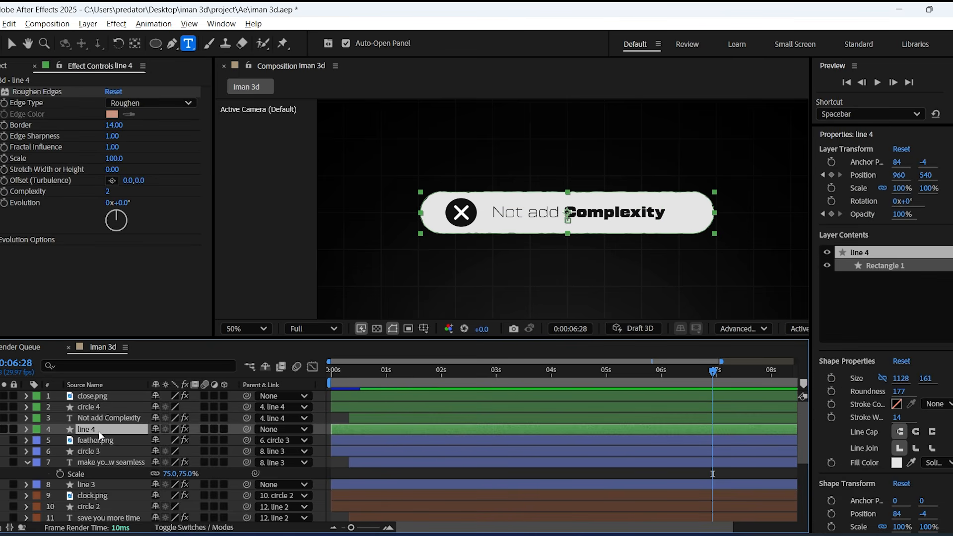
pyautogui.click(100, 408)
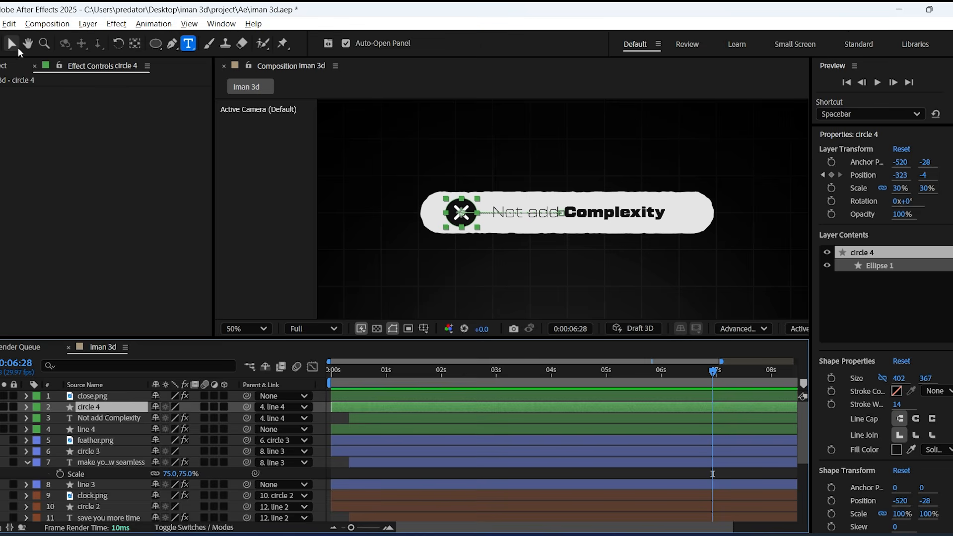
pyautogui.click(12, 44)
pyautogui.click(600, 45)
pyautogui.moveTo(489, 284)
pyautogui.mouseDown()
pyautogui.moveTo(520, 318)
pyautogui.moveTo(524, 310)
pyautogui.mouseUp()
pyautogui.click(607, 196)
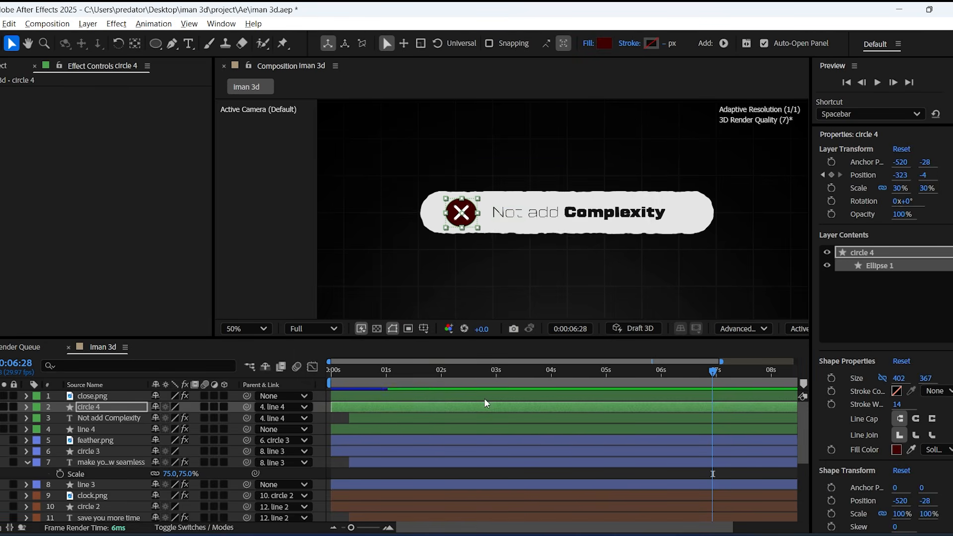
# Change the fill of the line 4 bar shape behind "Not add Complexity" to bright red
pyautogui.click(100, 419)
pyautogui.click(102, 430)
pyautogui.moveTo(406, 194); pyautogui.dragTo(387, 183)
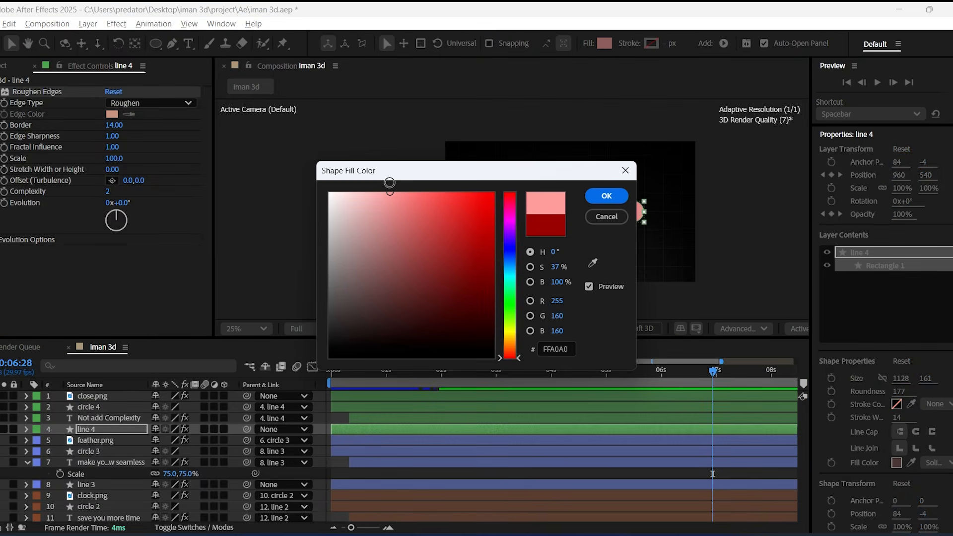
pyautogui.moveTo(249, 154); pyautogui.dragTo(246, 154)
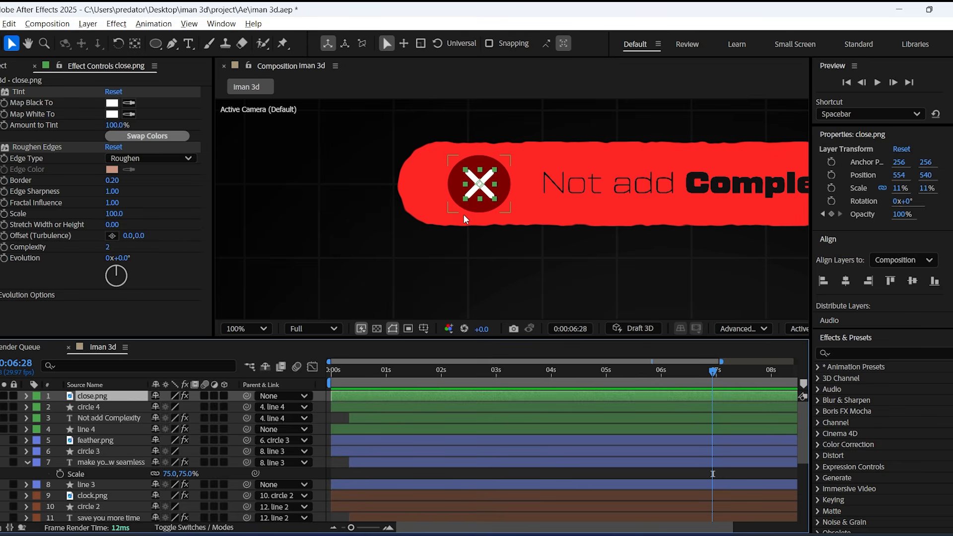
# Add a Deep Glow 2 effect to close.png with radius 224 and exposure 0.20
pyautogui.hotkey('ctrl', 'space')
pyautogui.write('dee')
pyautogui.press('Return')
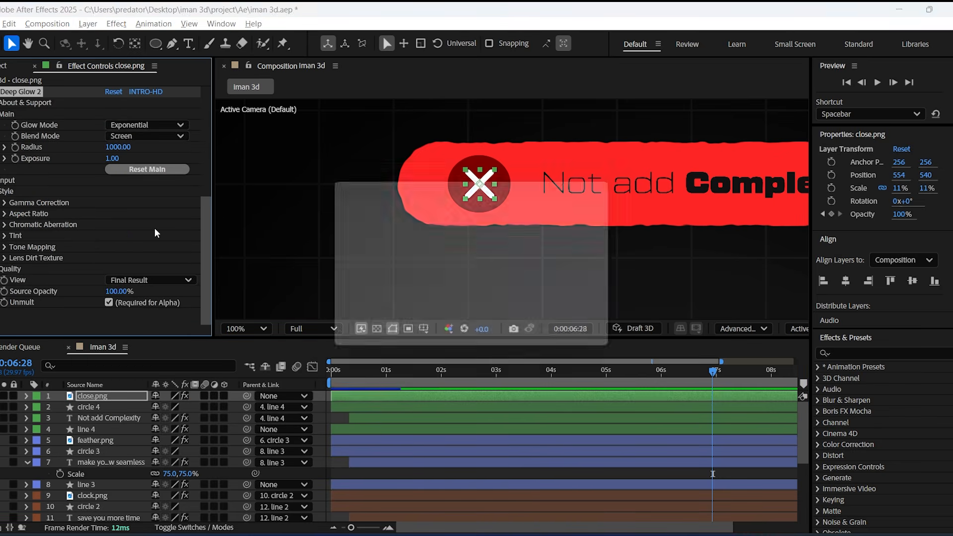
pyautogui.press('Return')
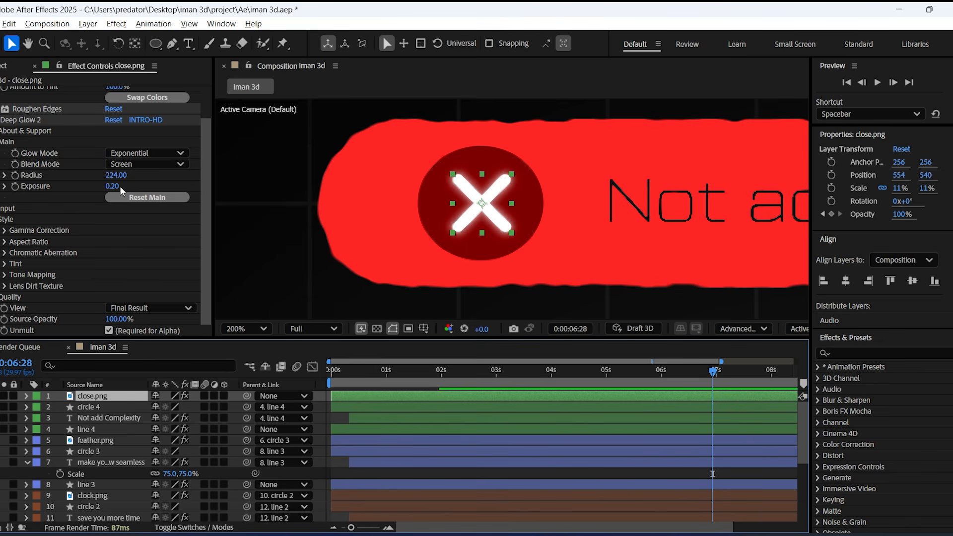
# Copy the Deep Glow 2 effect from close.png onto the other icon layers, including feather.png and clock.png
pyautogui.click(30, 120)
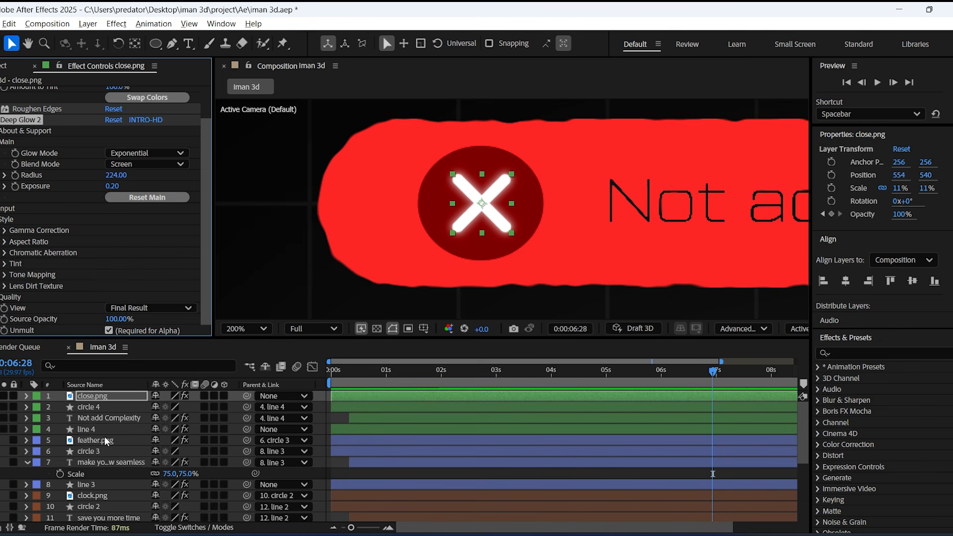
pyautogui.click(97, 442)
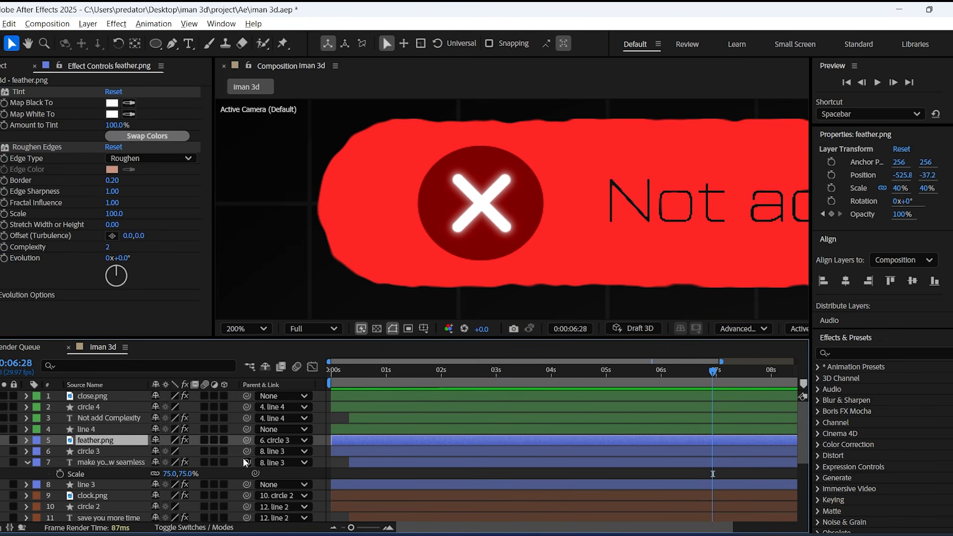
pyautogui.click(94, 484)
pyautogui.scroll(-3, 91, 466)
pyautogui.click(88, 462)
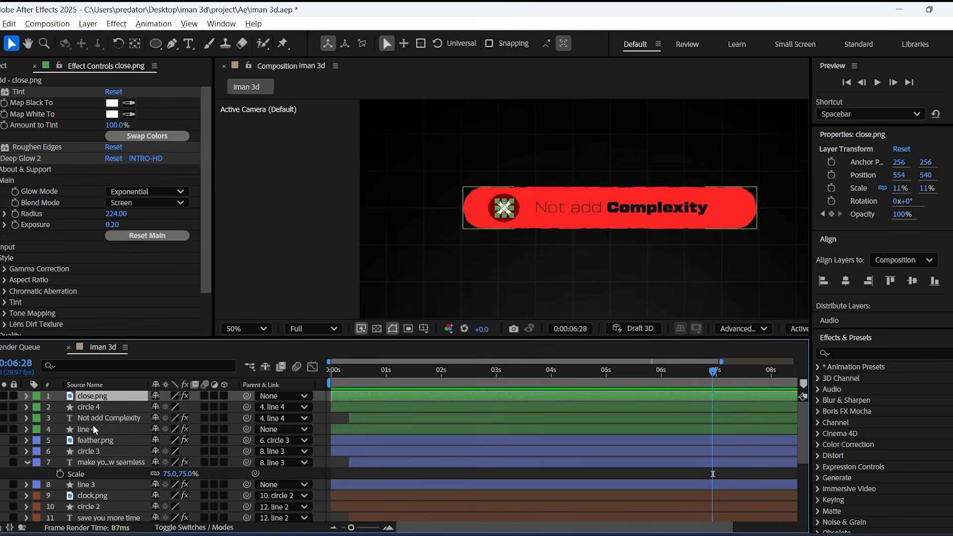
# Pre-compose close.png, circle 4, the "Not add Complexity" text and line 4 into a composition named x
pyautogui.keyDown('shift'); pyautogui.click(95, 428); pyautogui.keyUp('shift')
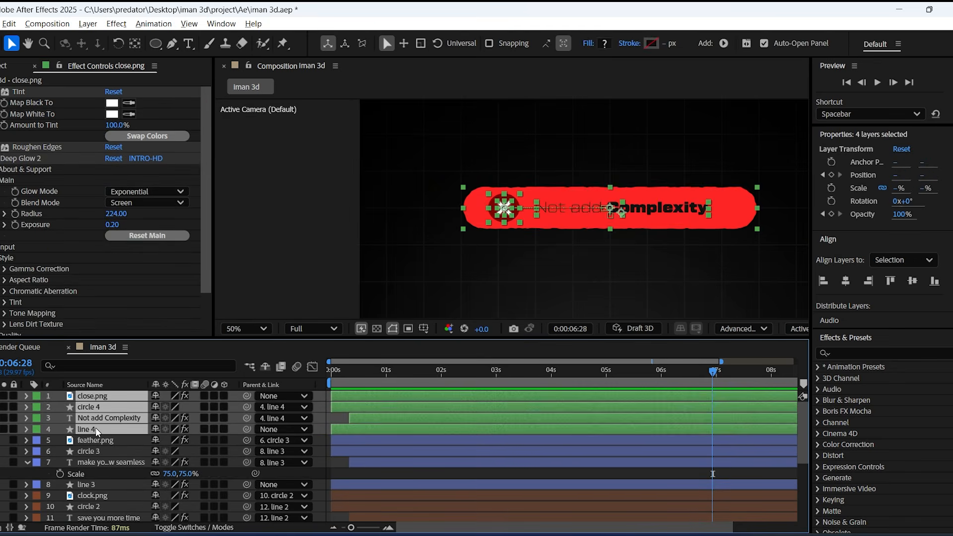
pyautogui.rightClick(96, 428)
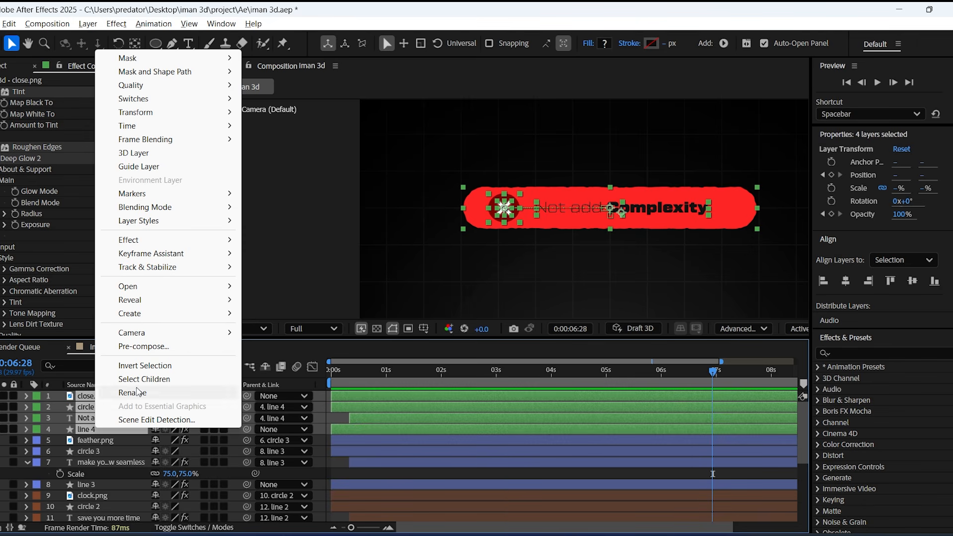
pyautogui.click(145, 348)
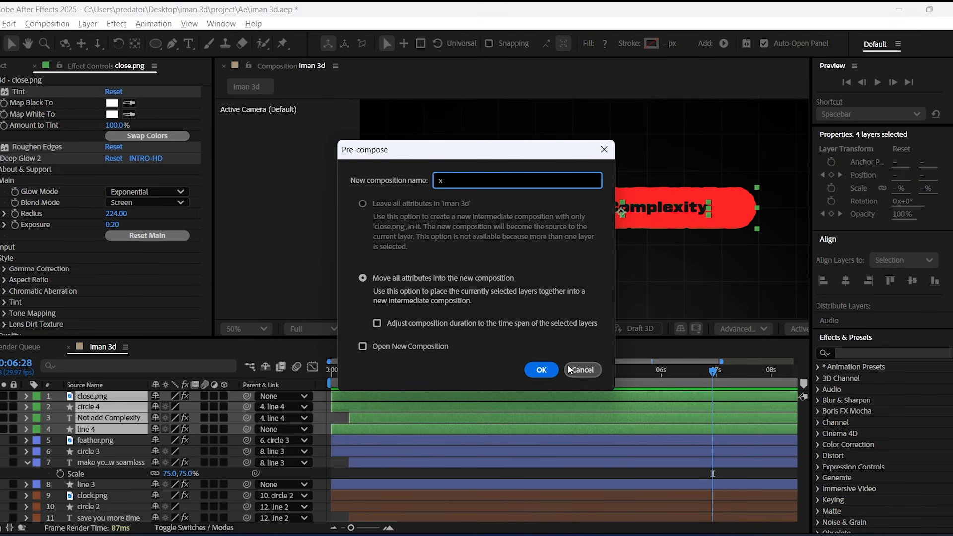
pyautogui.click(541, 369)
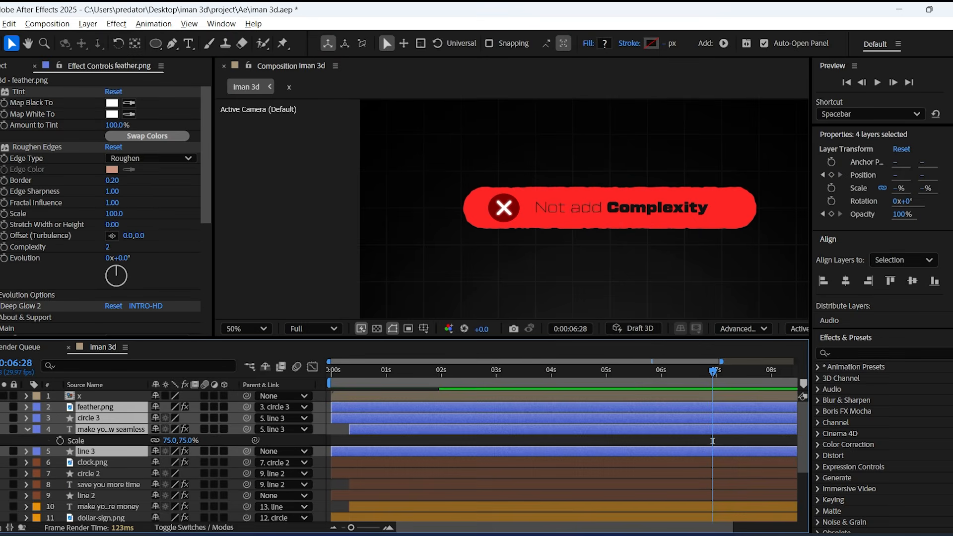
# Pre-compose feather.png, circle 3, the workflow text and line 3 into a composition named seamless
pyautogui.hotkey('ctrl', 'shift', 'c')
pyautogui.moveTo(489, 152); pyautogui.dragTo(201, 193)
pyautogui.write('se')
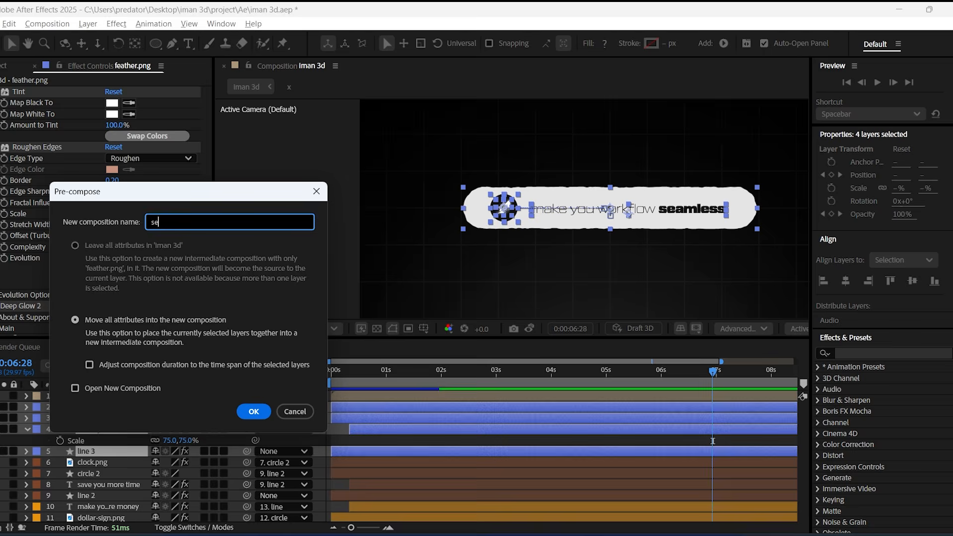
pyautogui.write('amless')
pyautogui.press('Return')
# Pre-compose the clock bar's four layers as time and the dollar-sign bar's layers as money
pyautogui.click(100, 428)
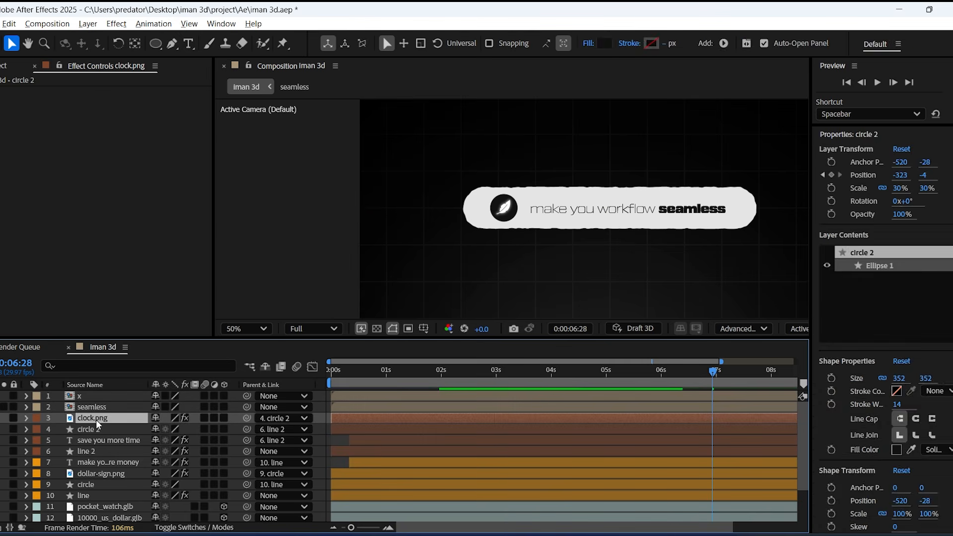
pyautogui.click(97, 419)
pyautogui.keyDown('shift'); pyautogui.click(107, 450); pyautogui.keyUp('shift')
pyautogui.rightClick(73, 454)
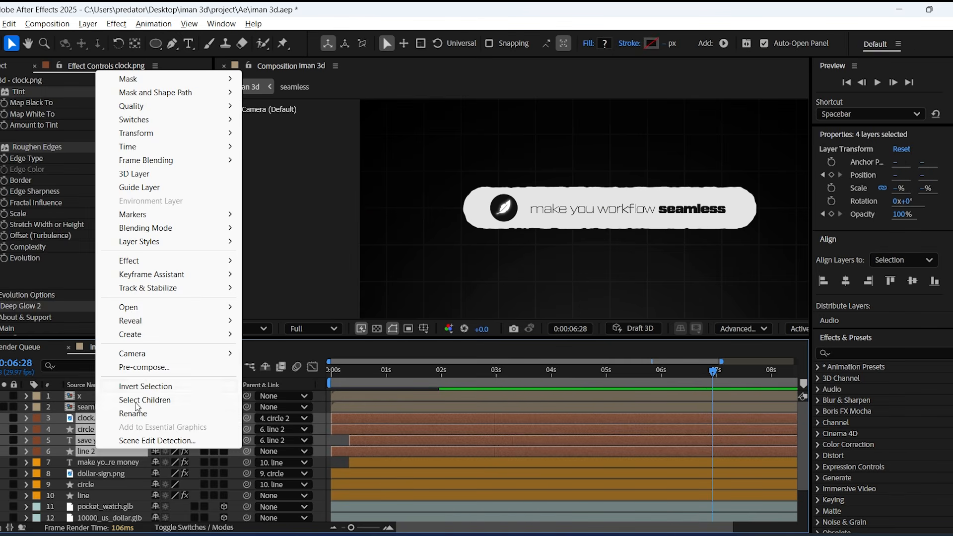
pyautogui.click(164, 351)
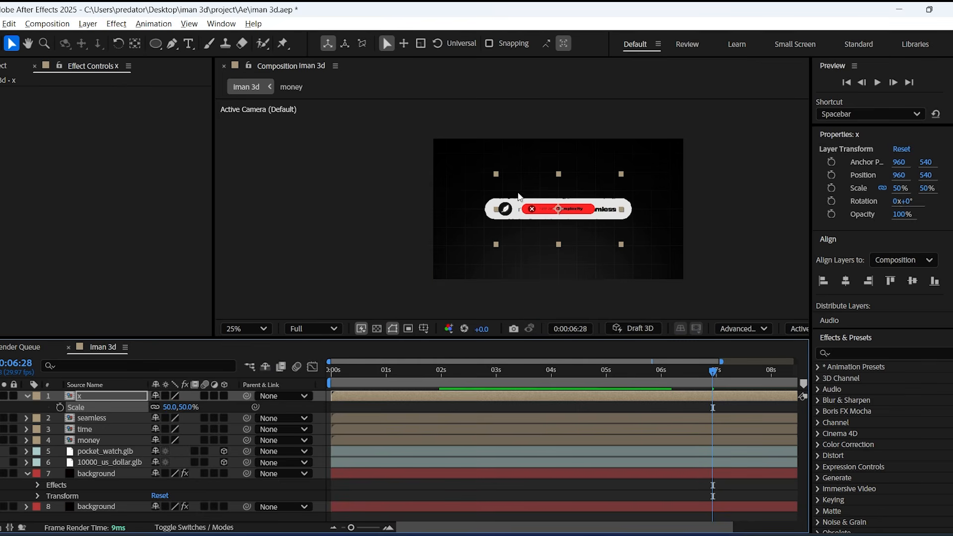
# Move the red x bar up to about 964, 336 and scale the seamless, time and money layers to 51%
pyautogui.moveTo(577, 213); pyautogui.dragTo(579, 187)
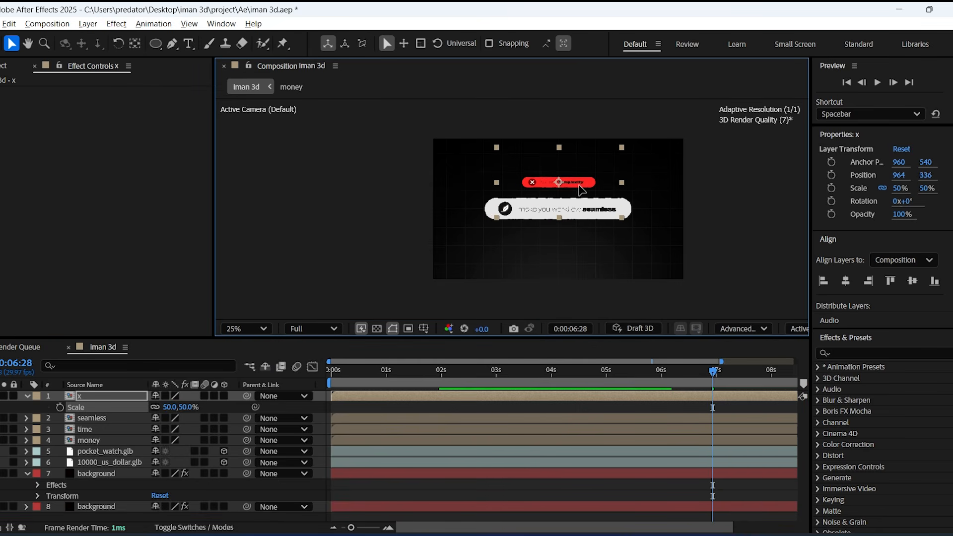
pyautogui.click(92, 418)
pyautogui.keyDown('shift'); pyautogui.click(92, 441); pyautogui.keyUp('shift')
pyautogui.press('s')
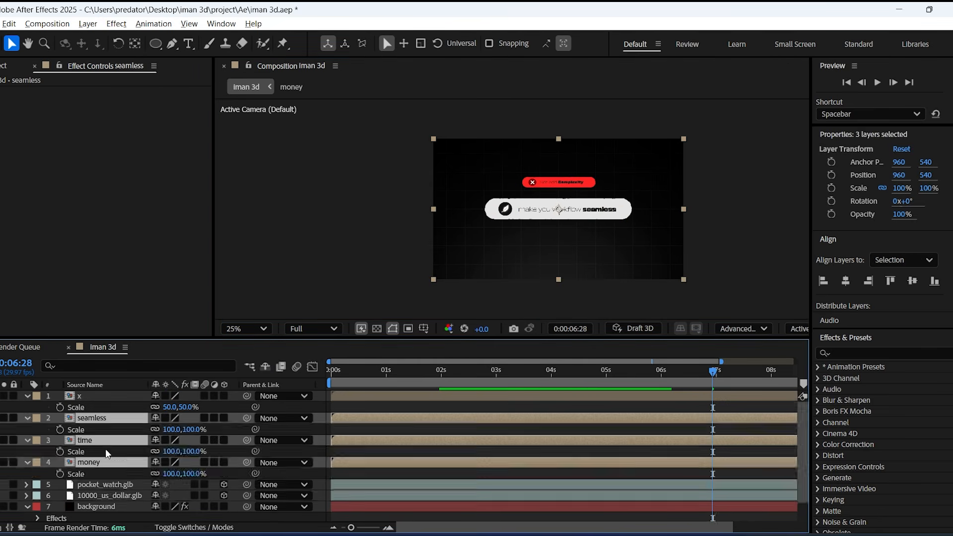
pyautogui.moveTo(188, 431); pyautogui.dragTo(183, 431)
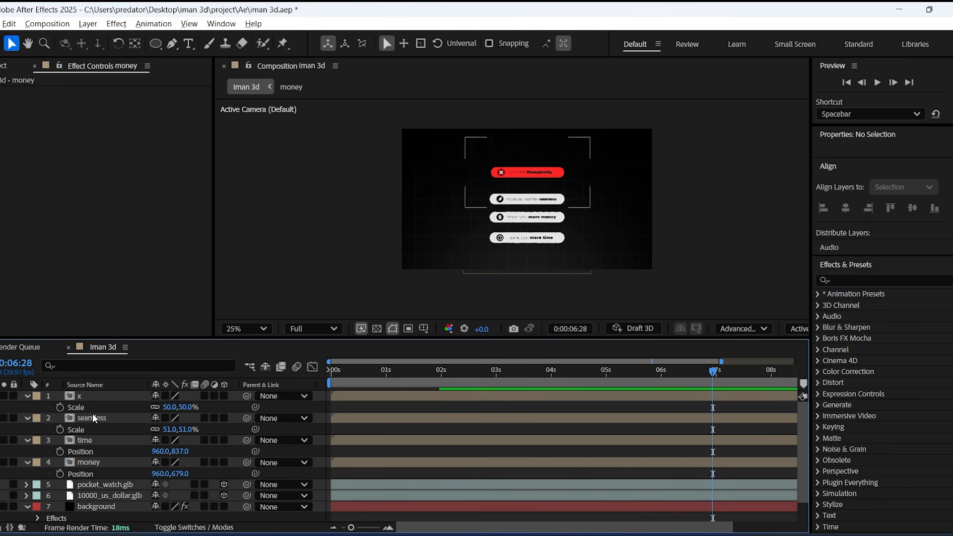
# Scale the red x bar to 83% and space the white bars evenly below it, with seamless at Y 549 and time at Y 799
pyautogui.click(102, 396)
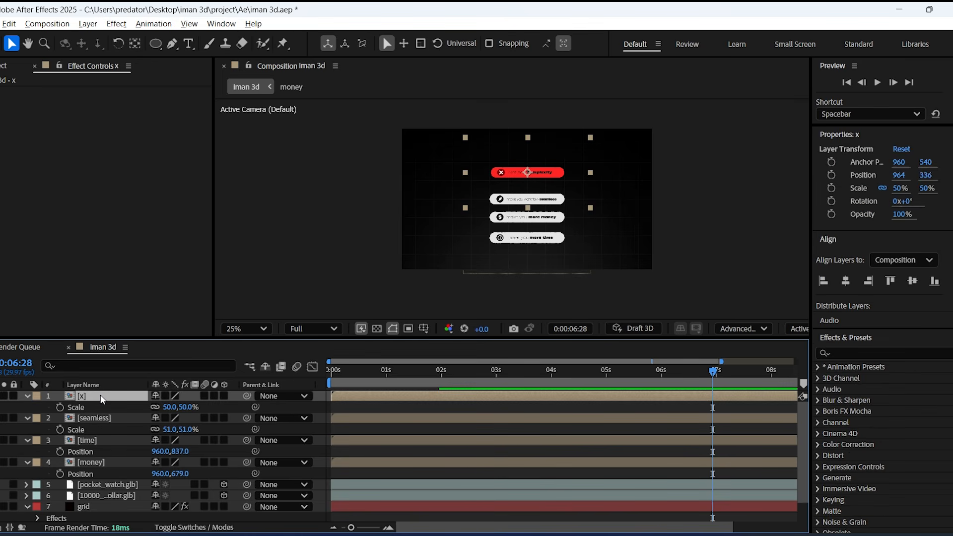
pyautogui.press('s')
pyautogui.moveTo(188, 408); pyautogui.dragTo(205, 408)
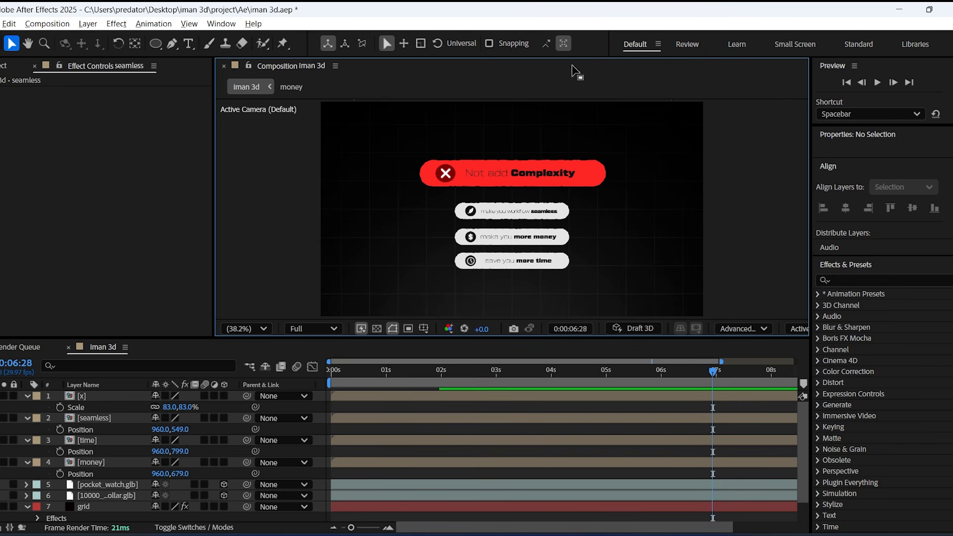
# Draw a rounded rectangle about 1786 by 965 px covering most of the composition
pyautogui.click(163, 49)
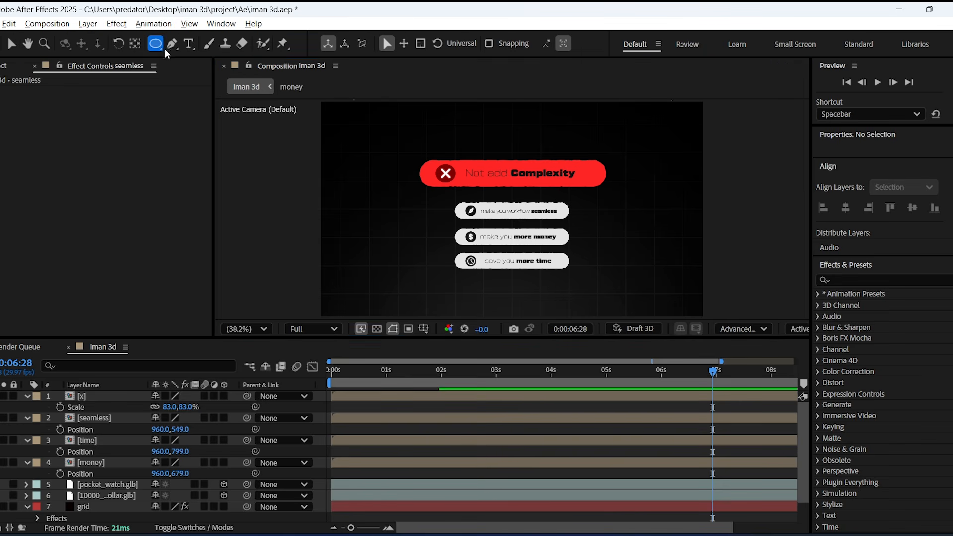
pyautogui.click(193, 56)
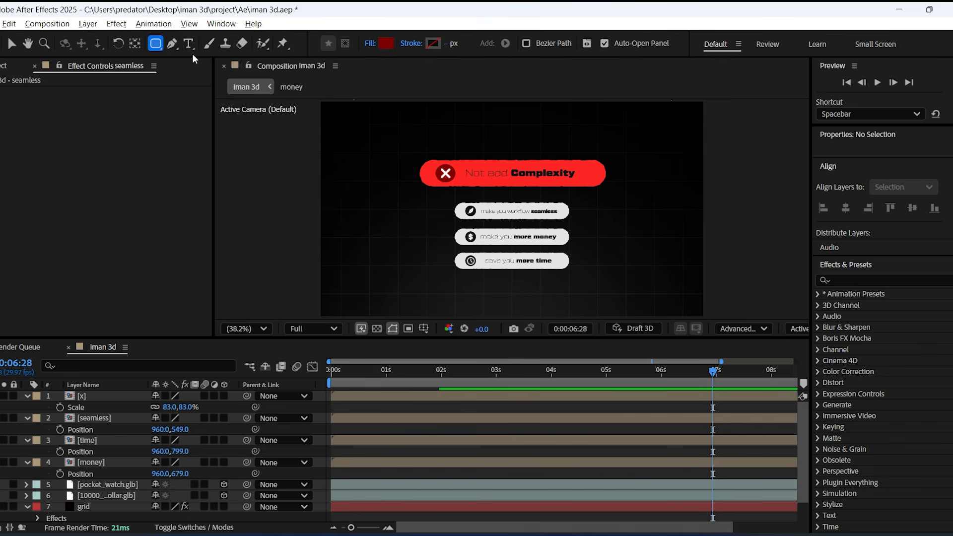
pyautogui.moveTo(337, 129); pyautogui.dragTo(693, 321)
pyautogui.scroll(-3, 615, 204)
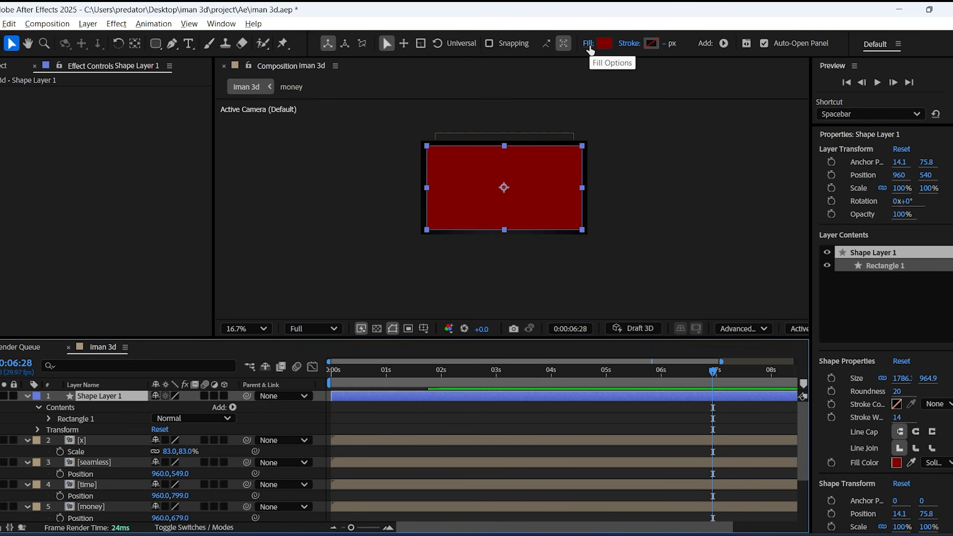
# Change the rounded rectangle's fill to a linear gradient running vertically from near its top edge to below its bottom edge
pyautogui.click(589, 45)
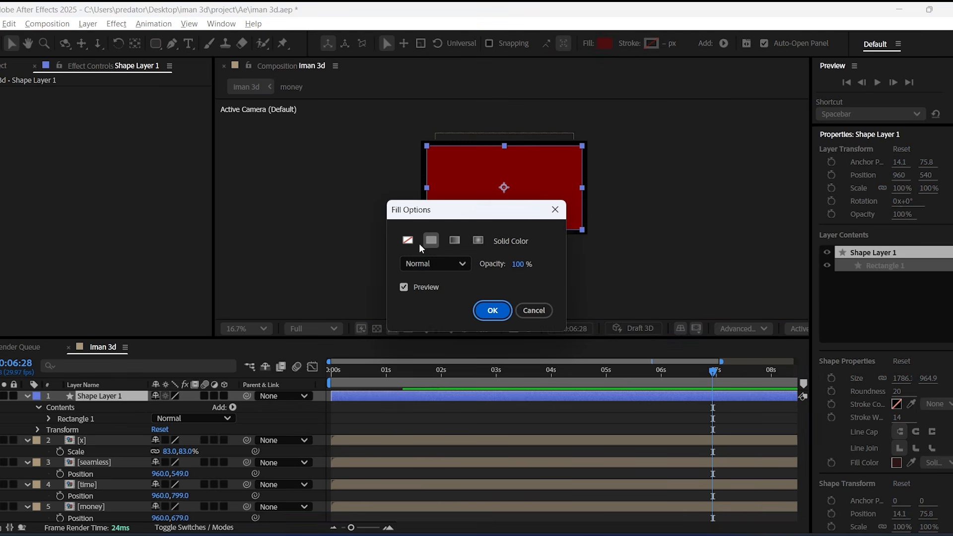
pyautogui.click(455, 240)
pyautogui.click(492, 312)
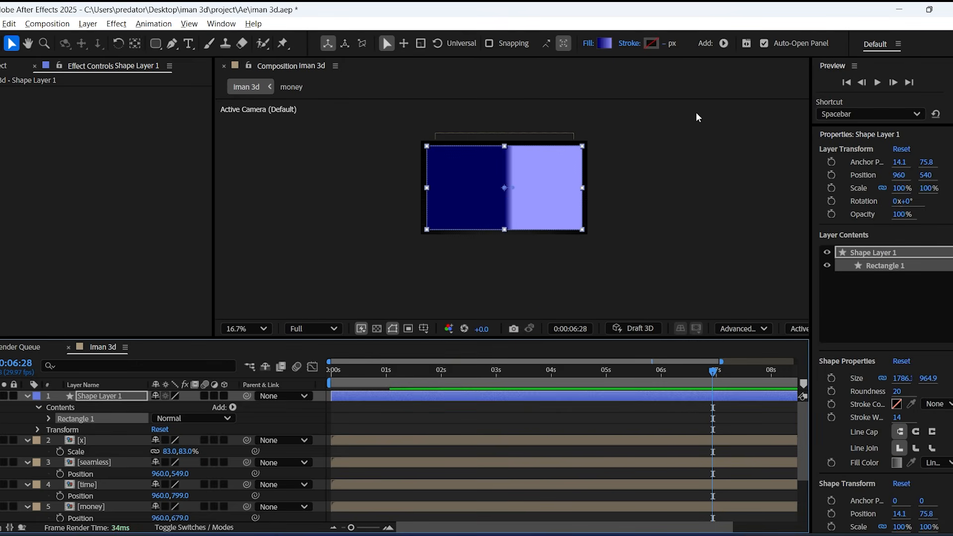
pyautogui.moveTo(514, 187); pyautogui.dragTo(504, 266)
pyautogui.moveTo(505, 189); pyautogui.dragTo(506, 154)
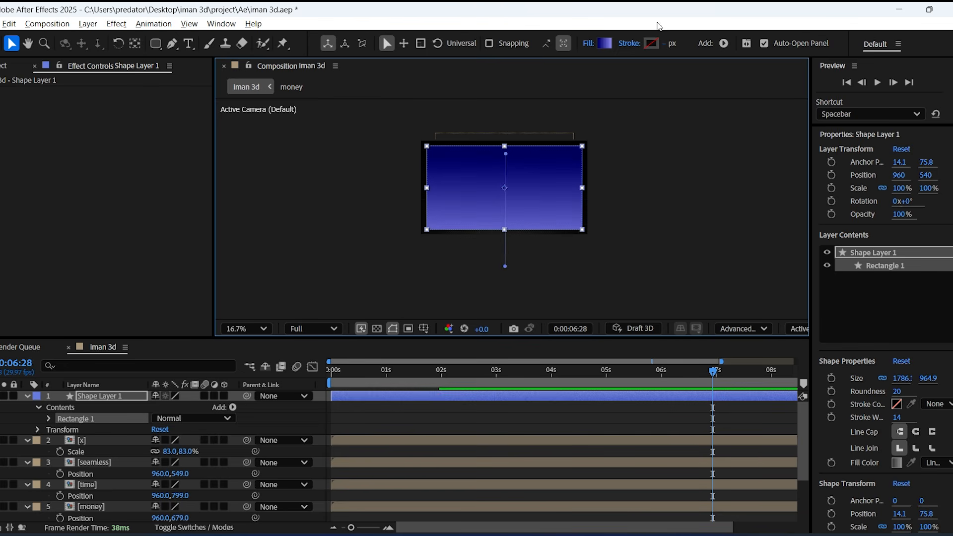
# Set the gradient's start color to 646464 and its end color to 000000, and extend its start point above the rectangle
pyautogui.click(609, 44)
pyautogui.click(323, 194)
pyautogui.moveTo(454, 332); pyautogui.dragTo(292, 342)
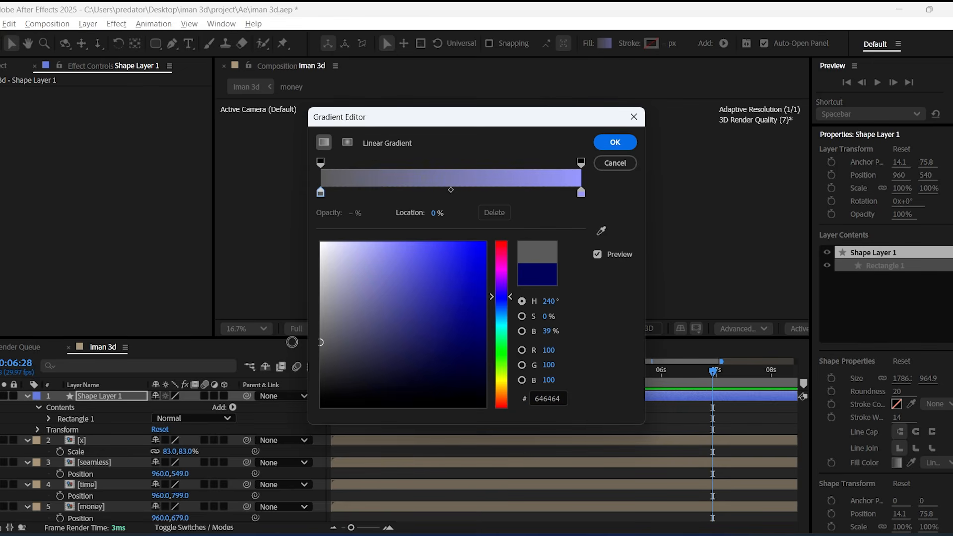
pyautogui.click(581, 192)
pyautogui.moveTo(321, 390); pyautogui.dragTo(321, 407)
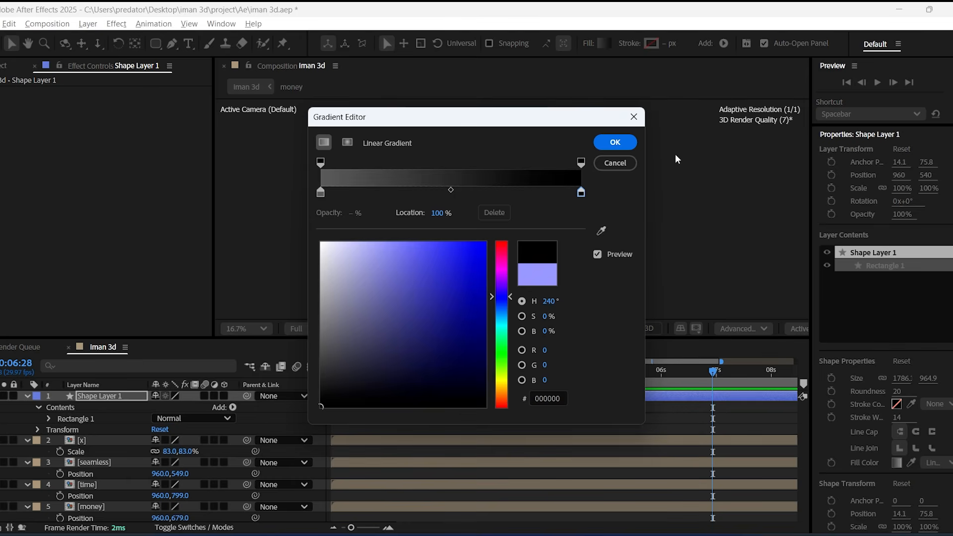
pyautogui.click(627, 143)
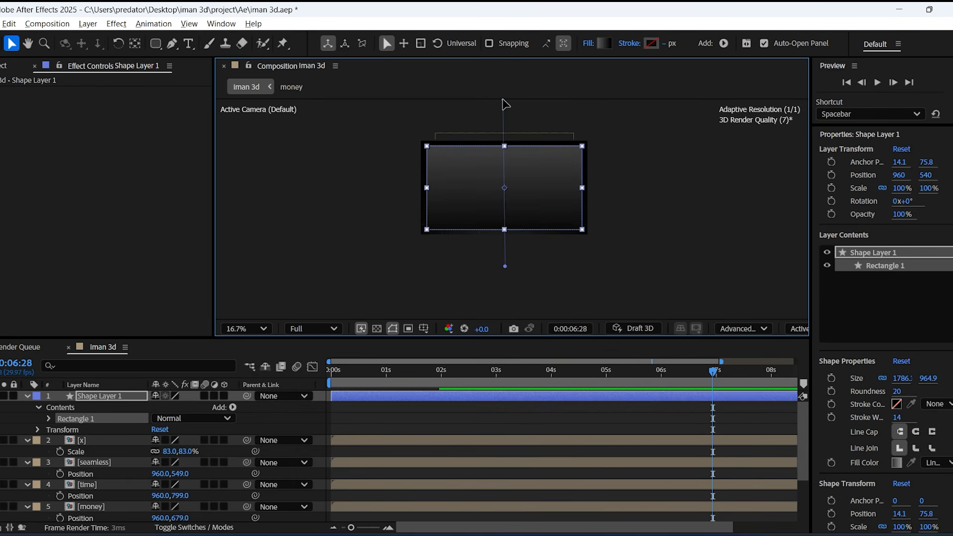
# Set the rectangle layer's blending mode to Lighter Color, rename it background and place it directly above the grid layer
pyautogui.scroll(1, 425, 118)
pyautogui.press('F4')
pyautogui.click(271, 397)
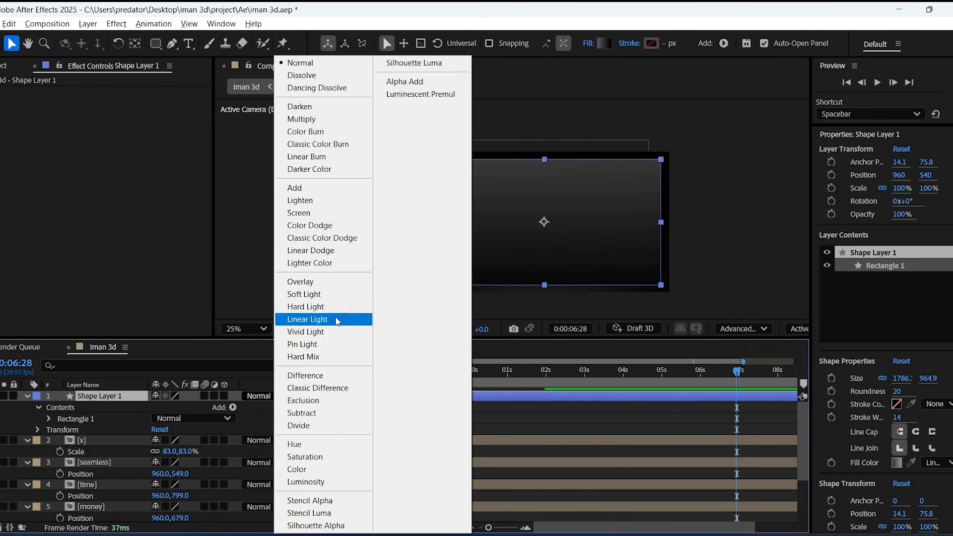
pyautogui.click(300, 263)
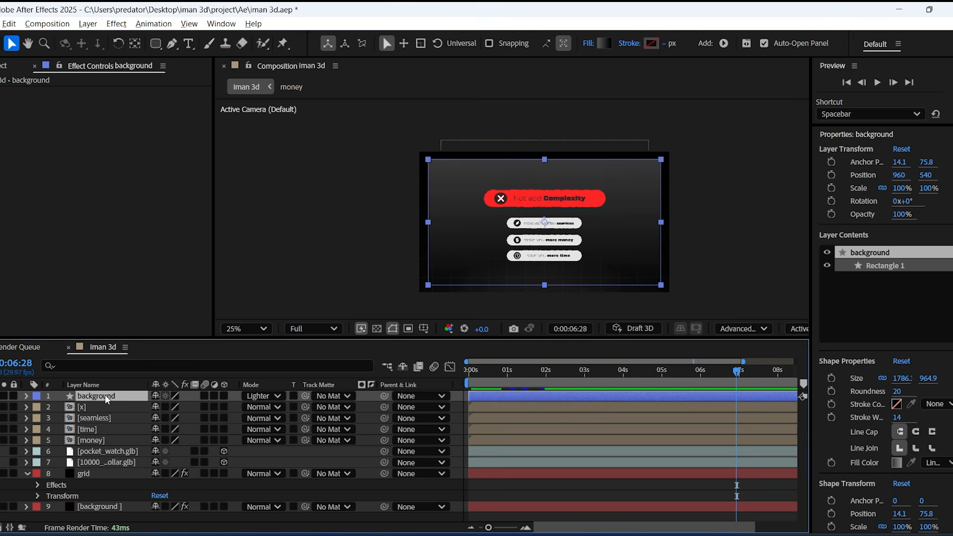
pyautogui.moveTo(105, 394)
pyautogui.mouseDown()
pyautogui.moveTo(115, 476)
pyautogui.moveTo(111, 456)
pyautogui.moveTo(119, 471)
pyautogui.moveTo(126, 463)
pyautogui.mouseUp()
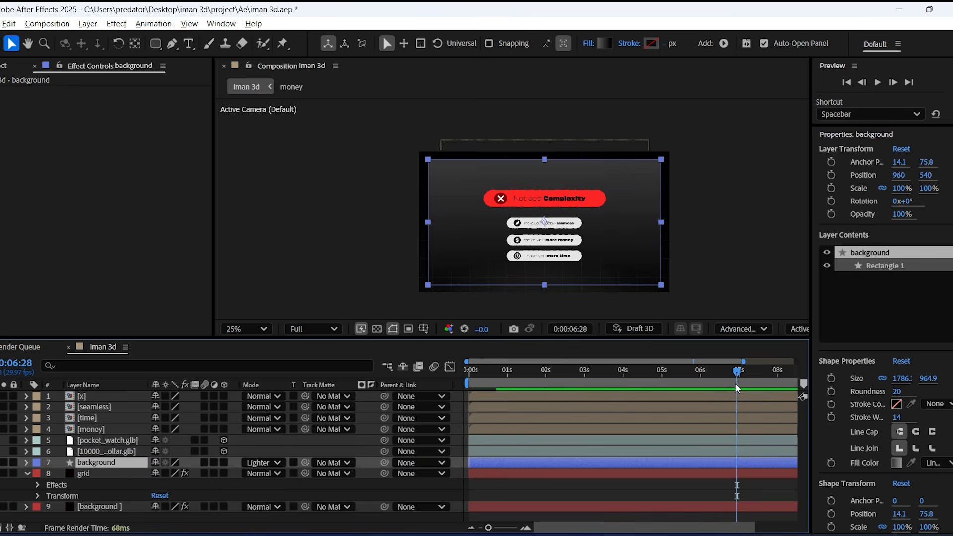
# Add a solid near-white stroke to the background rectangle
pyautogui.click(896, 404)
pyautogui.click(430, 243)
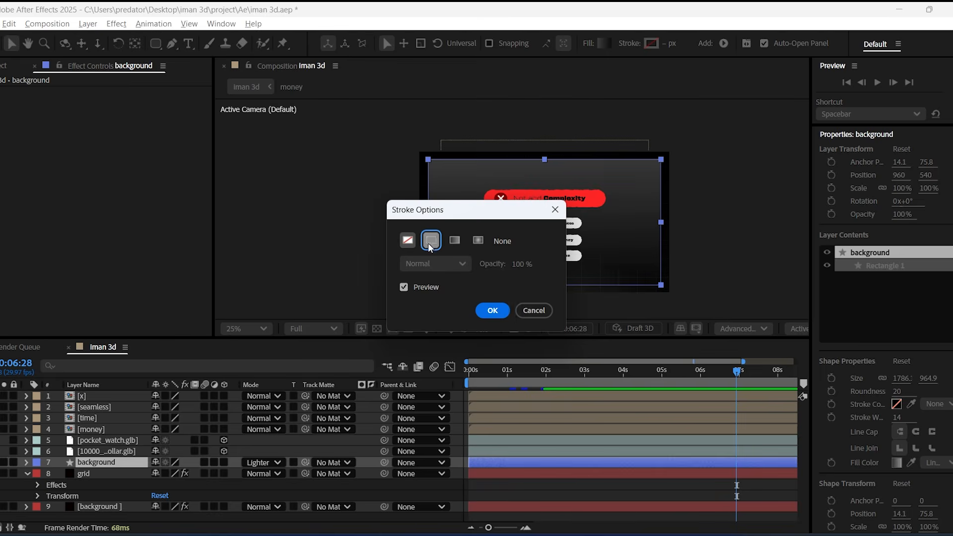
pyautogui.click(493, 311)
pyautogui.moveTo(345, 251)
pyautogui.mouseDown()
pyautogui.moveTo(342, 196)
pyautogui.moveTo(302, 230)
pyautogui.mouseUp()
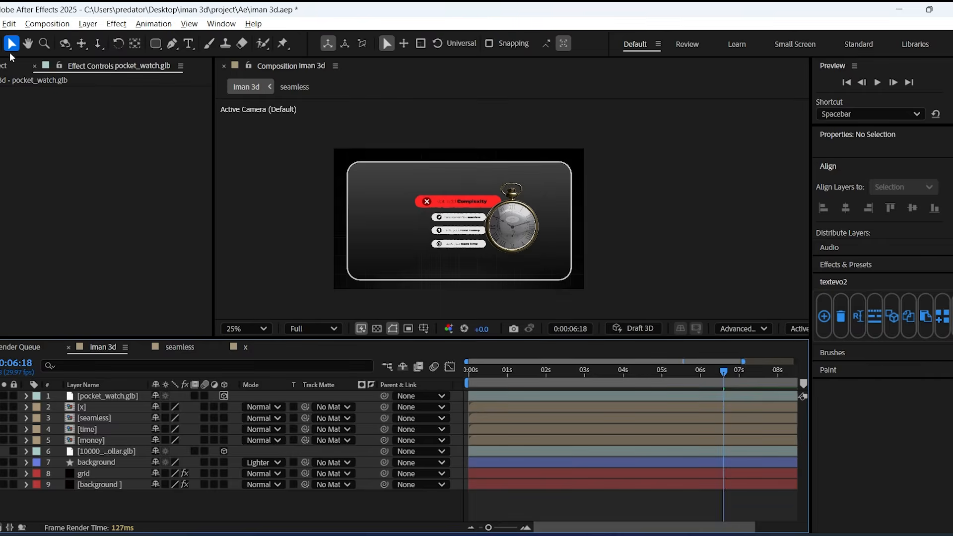
# Position the pocket watch model to the right of the bars and the tilted dollar stack to their left
pyautogui.click(538, 229)
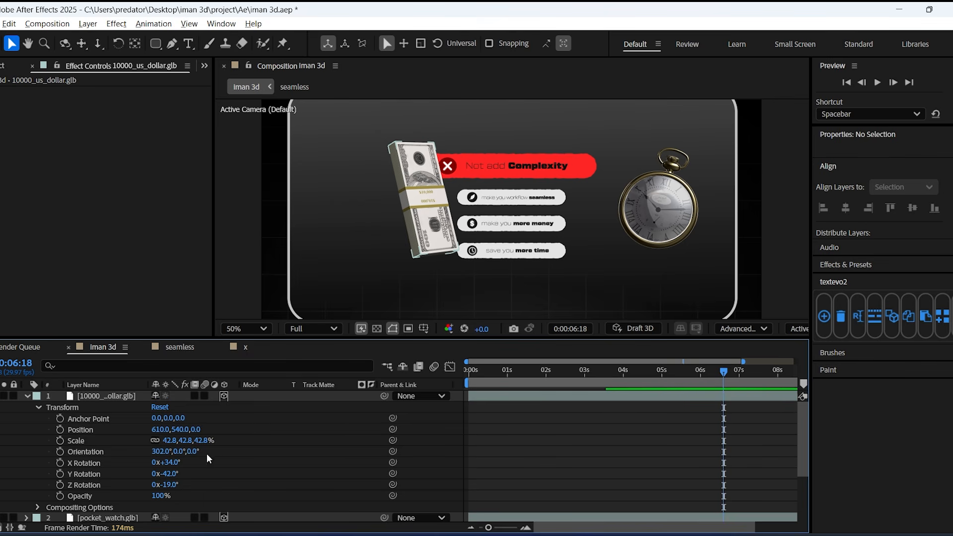
pyautogui.click(435, 181)
pyautogui.moveTo(391, 183); pyautogui.dragTo(385, 184)
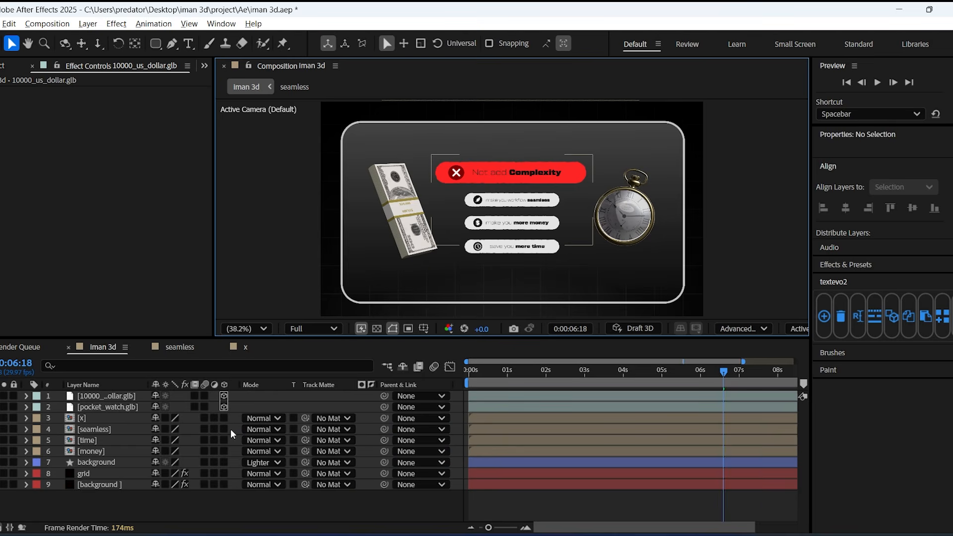
# Stagger the layer starts: time and background at about 3 s, seamless at about 4.7 s and x at about 6 s
pyautogui.moveTo(518, 421); pyautogui.dragTo(749, 412)
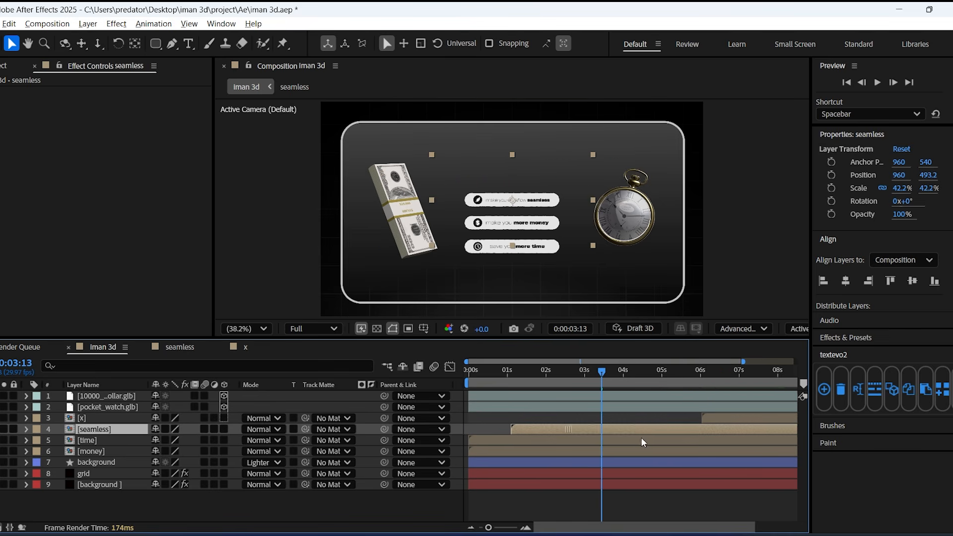
pyautogui.moveTo(642, 438); pyautogui.dragTo(704, 434)
pyautogui.click(85, 441)
pyautogui.moveTo(546, 440); pyautogui.dragTo(617, 436)
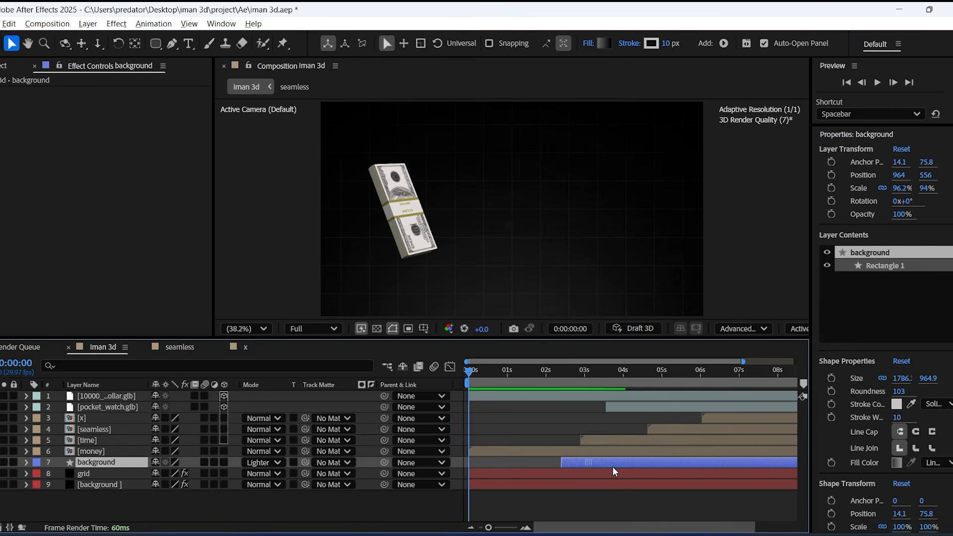
pyautogui.moveTo(613, 466); pyautogui.dragTo(618, 465)
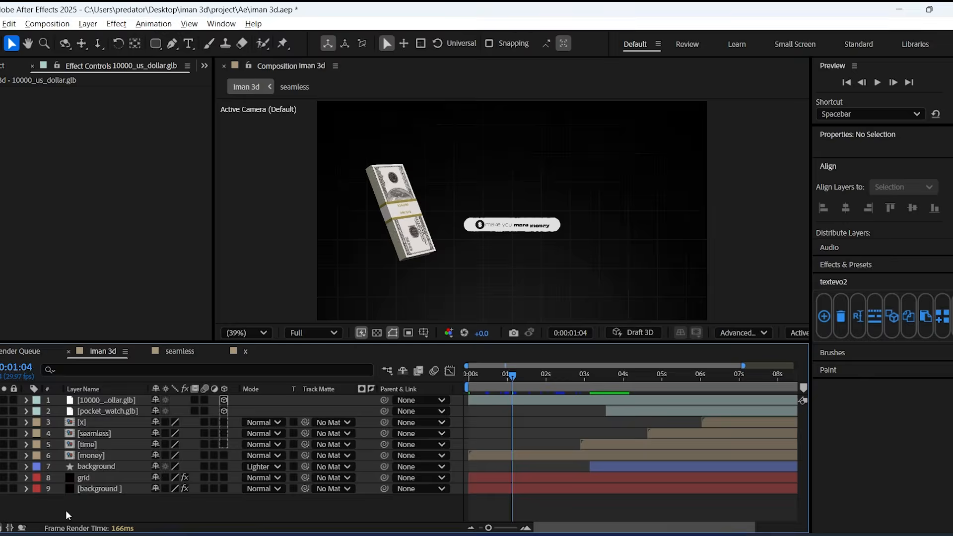
# Create a new null object and parent the dollar stack model to it
pyautogui.rightClick(66, 511)
pyautogui.moveTo(128, 356)
pyautogui.click(386, 410)
pyautogui.moveTo(387, 410); pyautogui.dragTo(103, 400)
# Enable keyframes on the null's transform properties and shift its position so the dollar stack sits at the frame's centre
pyautogui.click(103, 400)
pyautogui.click(26, 400)
pyautogui.moveTo(60, 423); pyautogui.dragTo(60, 467)
pyautogui.moveTo(161, 433); pyautogui.dragTo(449, 382)
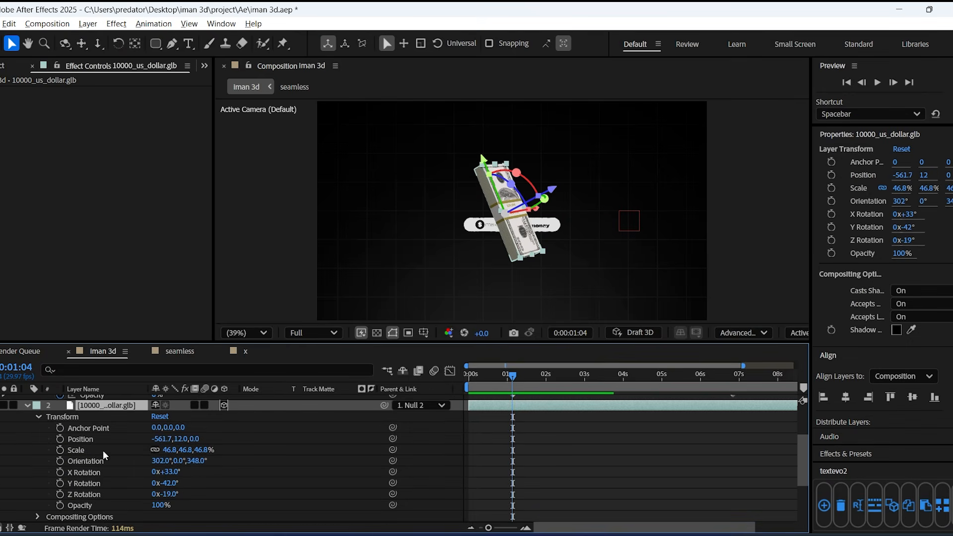
# Keyframe the dollar stack's transform properties from Anchor Point through Opacity and place the opening keyframes at the start of the timeline
pyautogui.moveTo(60, 427); pyautogui.dragTo(60, 505)
pyautogui.moveTo(462, 436); pyautogui.dragTo(468, 437)
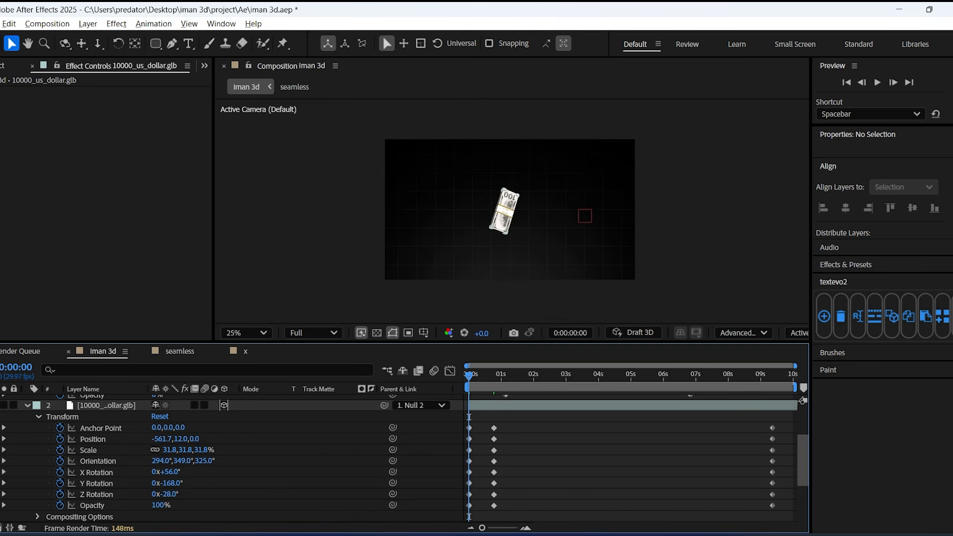
pyautogui.scroll(4, 510, 208)
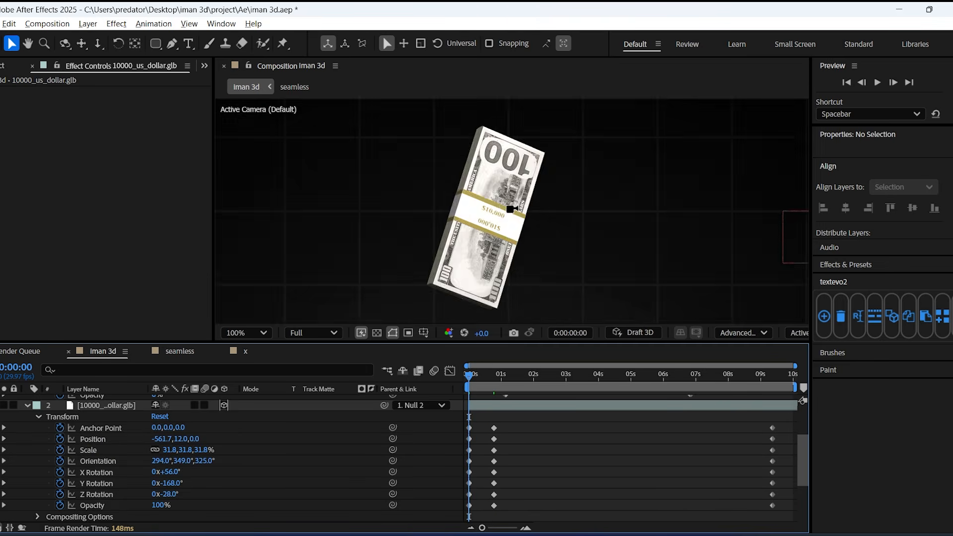
pyautogui.scroll(-4, 504, 188)
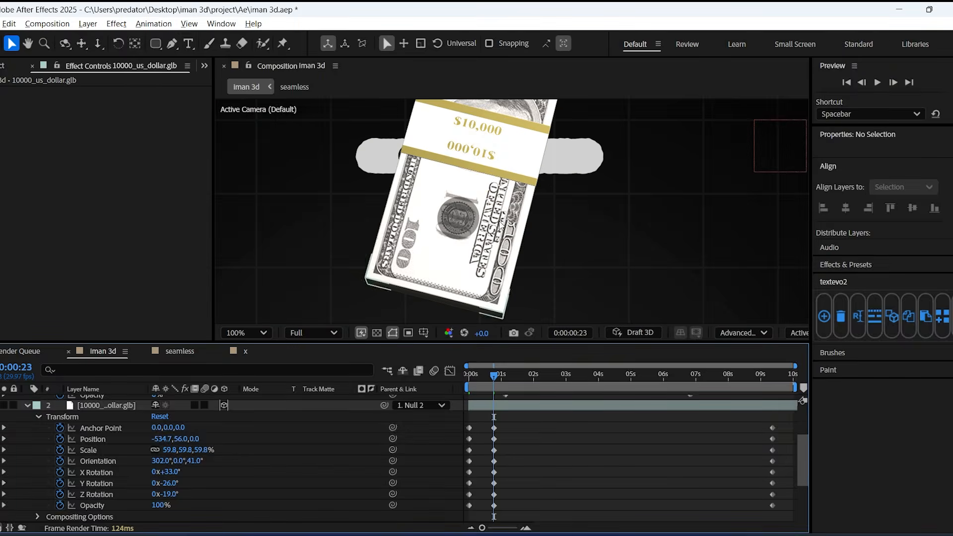
pyautogui.scroll(-4, 533, 191)
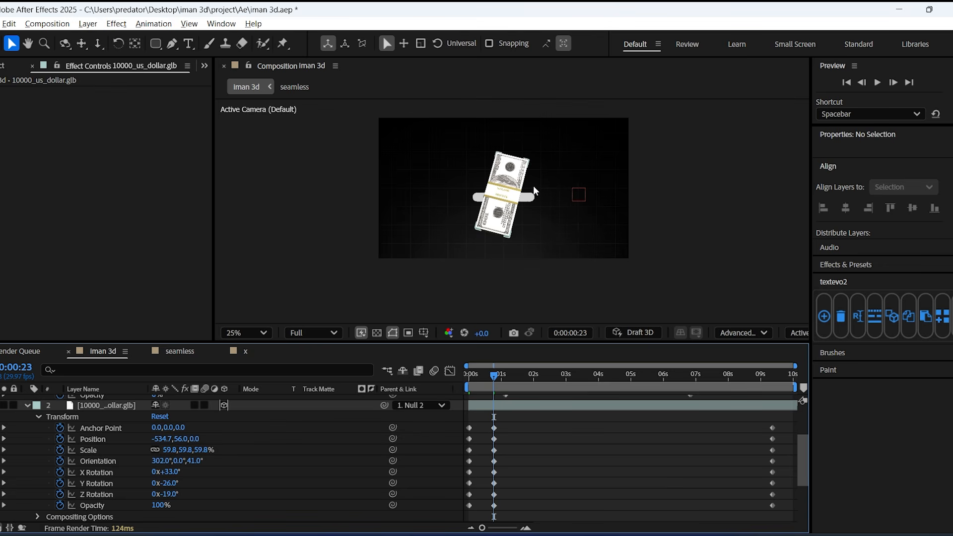
# Move the dollar stack model's layer below the money layer so the bar renders in front of it
pyautogui.click(27, 405)
pyautogui.click(106, 460)
pyautogui.moveTo(117, 491); pyautogui.dragTo(124, 488)
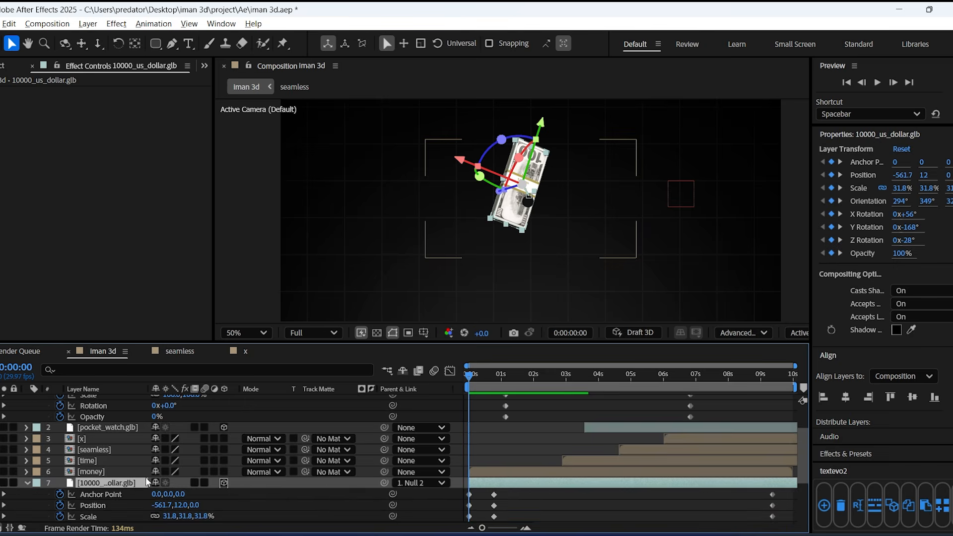
# Apply Easy Ease to the first two sets of transform keyframes on the dollar stack
pyautogui.scroll(-3, 529, 487)
pyautogui.scroll(1, 506, 425)
pyautogui.moveTo(507, 435); pyautogui.dragTo(468, 520)
pyautogui.scroll(1, 500, 476)
pyautogui.press('F9')
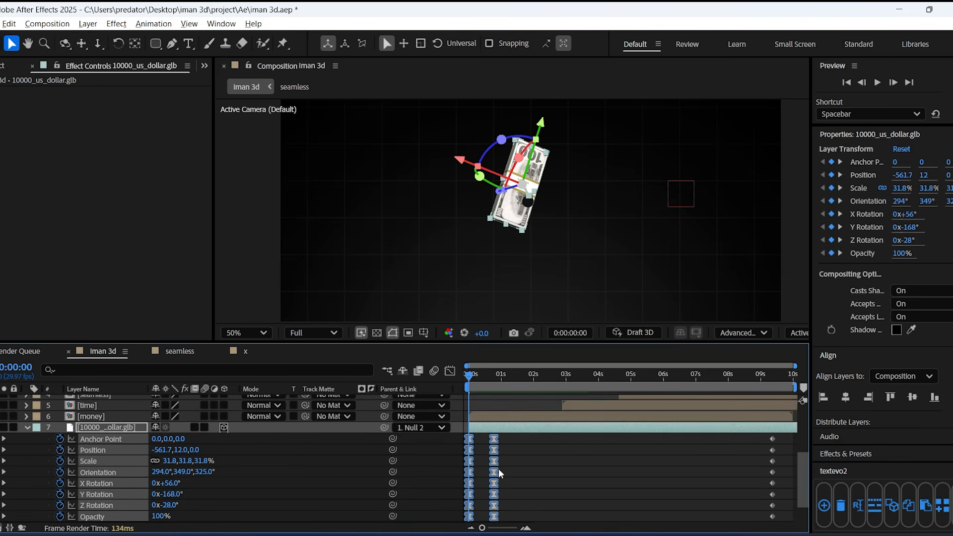
# Shape the dollar stack's easing in the Graph Editor, place its second keyframes at about 2 s and preview the motion
pyautogui.click(449, 371)
pyautogui.moveTo(511, 469); pyautogui.dragTo(484, 492)
pyautogui.scroll(4, 485, 492)
pyautogui.moveTo(585, 481); pyautogui.dragTo(678, 439)
pyautogui.scroll(-3, 678, 437)
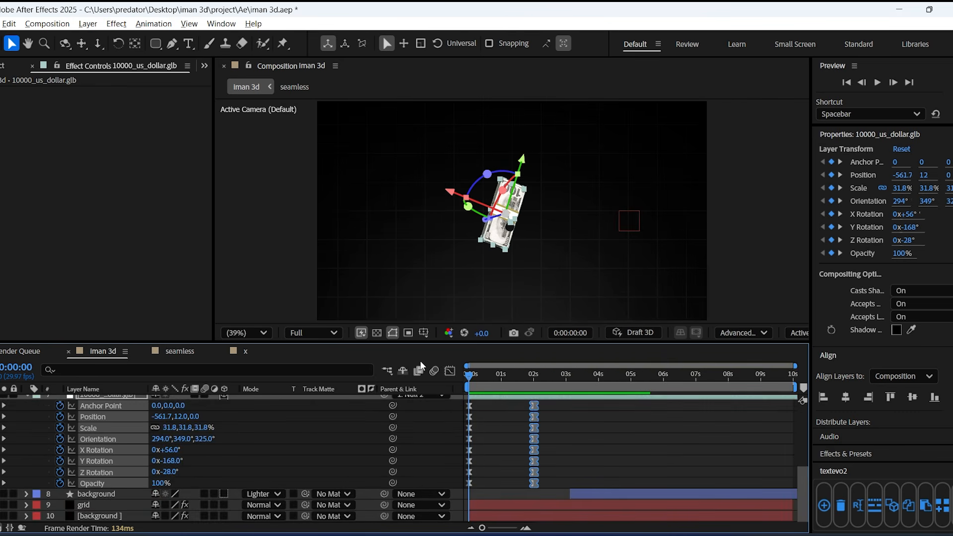
pyautogui.press('space')
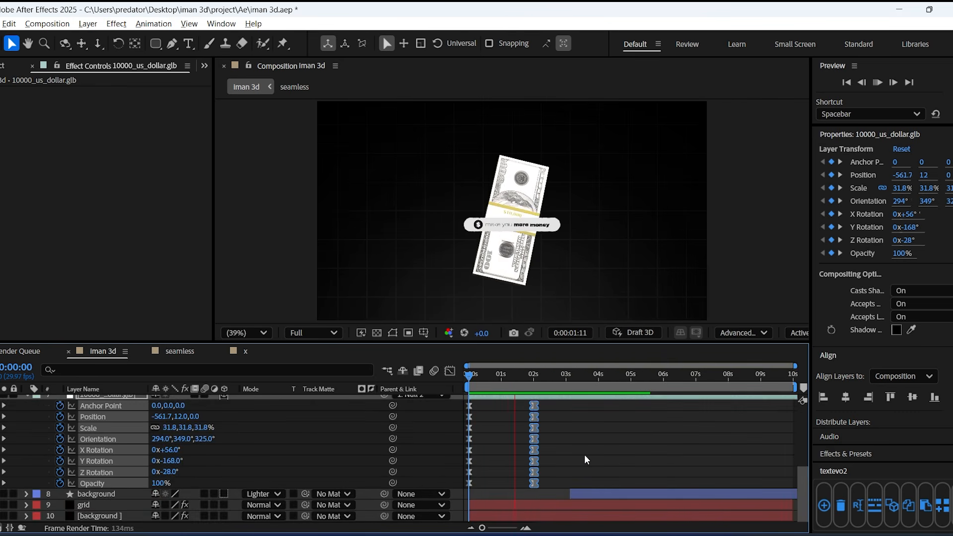
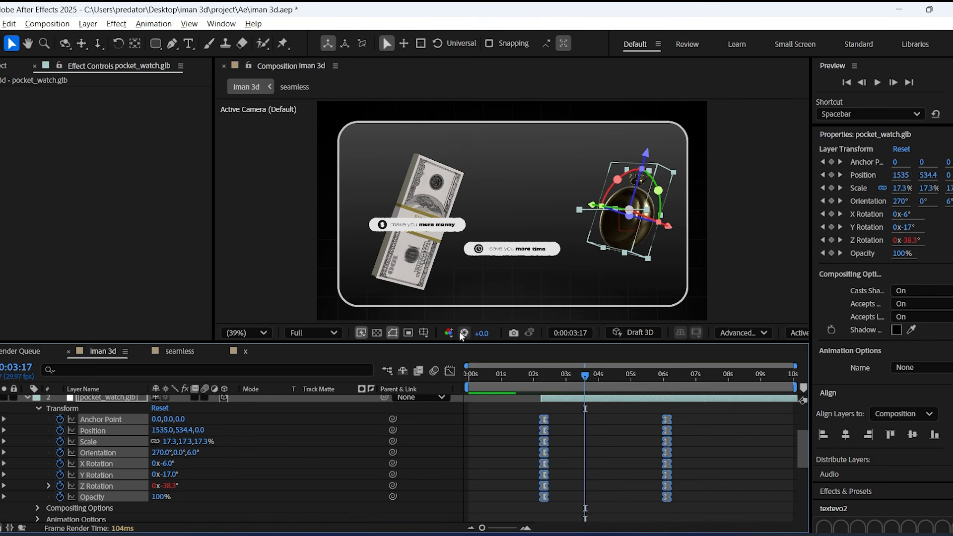
# Steepen the pocket watch's easing curve in the Graph Editor and preview its spin from about 2 s
pyautogui.click(450, 371)
pyautogui.moveTo(706, 446); pyautogui.dragTo(554, 488)
pyautogui.moveTo(563, 379); pyautogui.dragTo(540, 380)
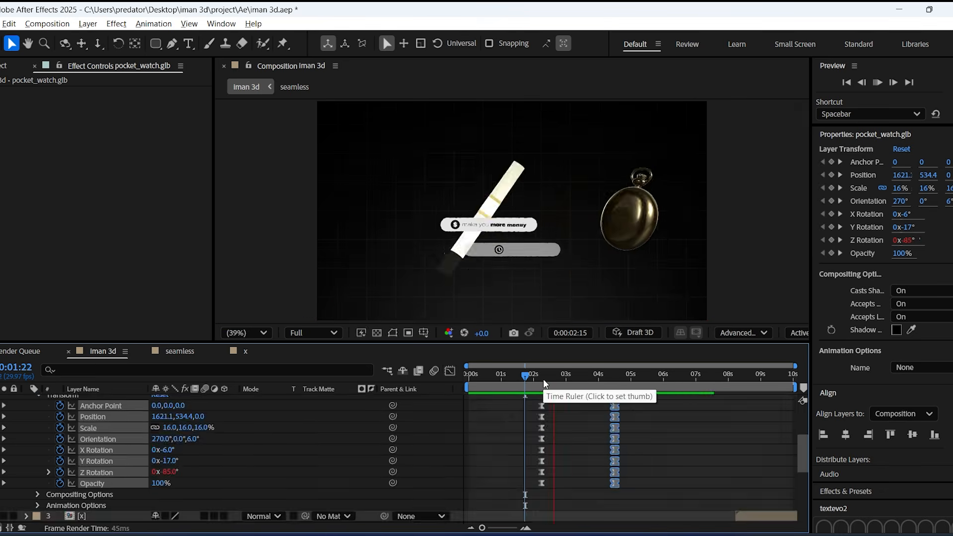
pyautogui.press('space')
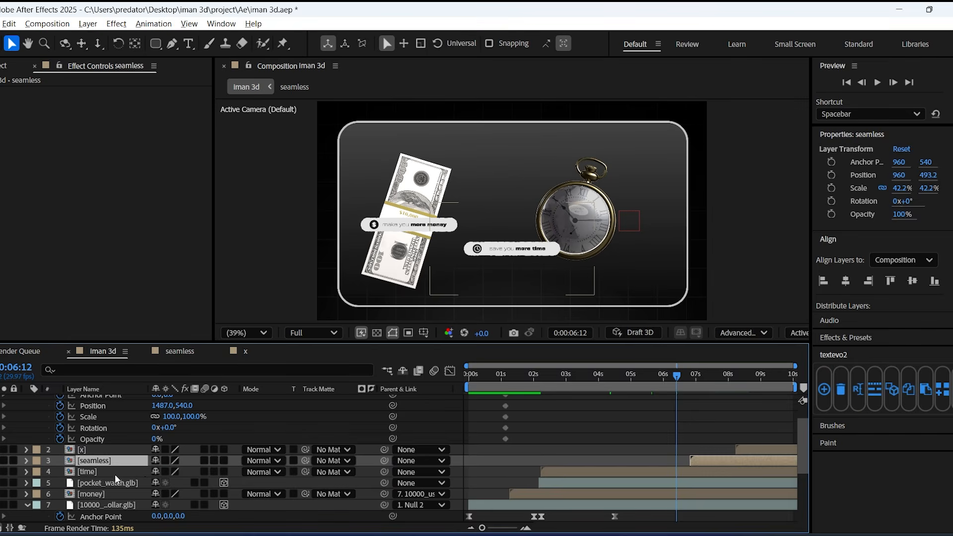
# Move the "save you more time" bar across so it overlaps the pocket watch
pyautogui.click(114, 472)
pyautogui.scroll(1, 519, 217)
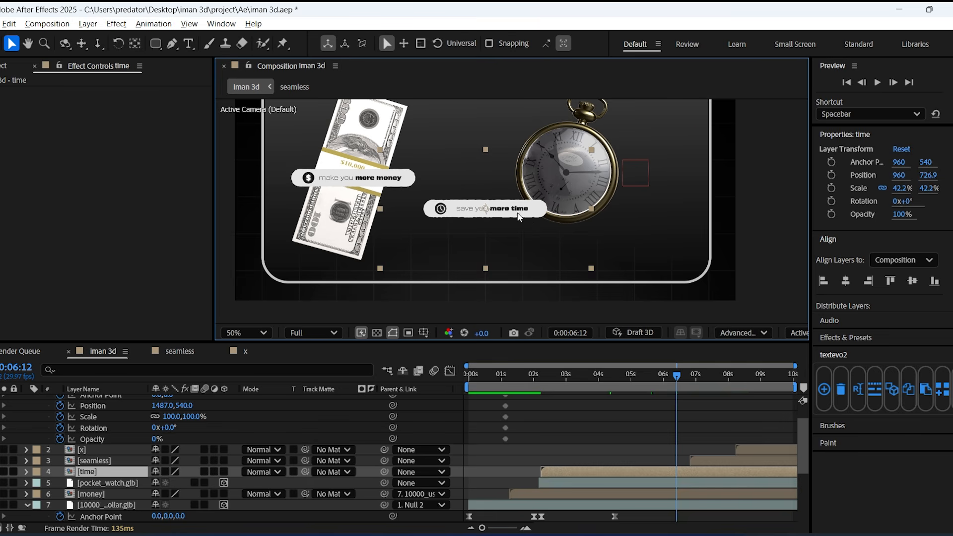
pyautogui.moveTo(614, 204); pyautogui.dragTo(616, 198)
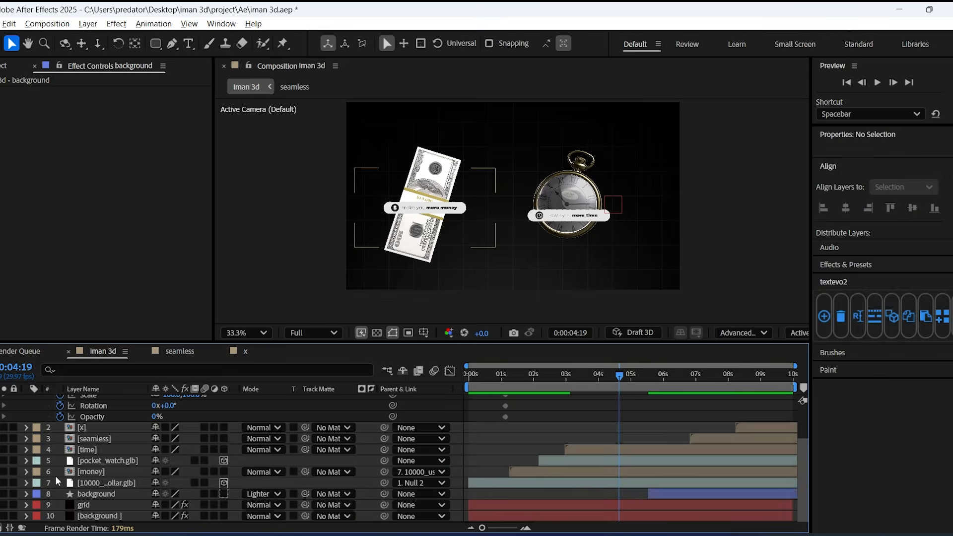
# Create another null object and parent the time bar, pocket watch and dollar stack layers to it
pyautogui.rightClick(55, 476)
pyautogui.moveTo(137, 327)
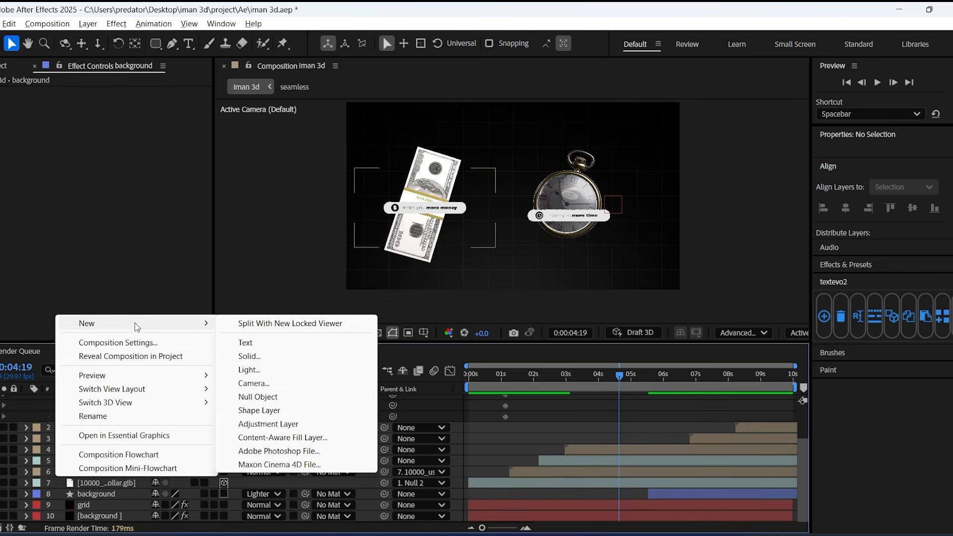
pyautogui.click(271, 398)
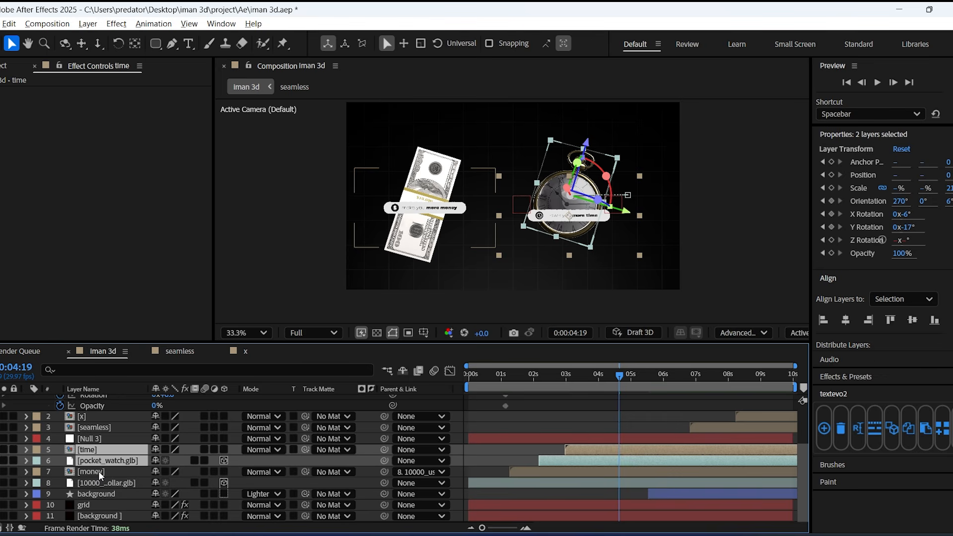
pyautogui.keyDown('ctrl'); pyautogui.click(98, 471); pyautogui.keyUp('ctrl')
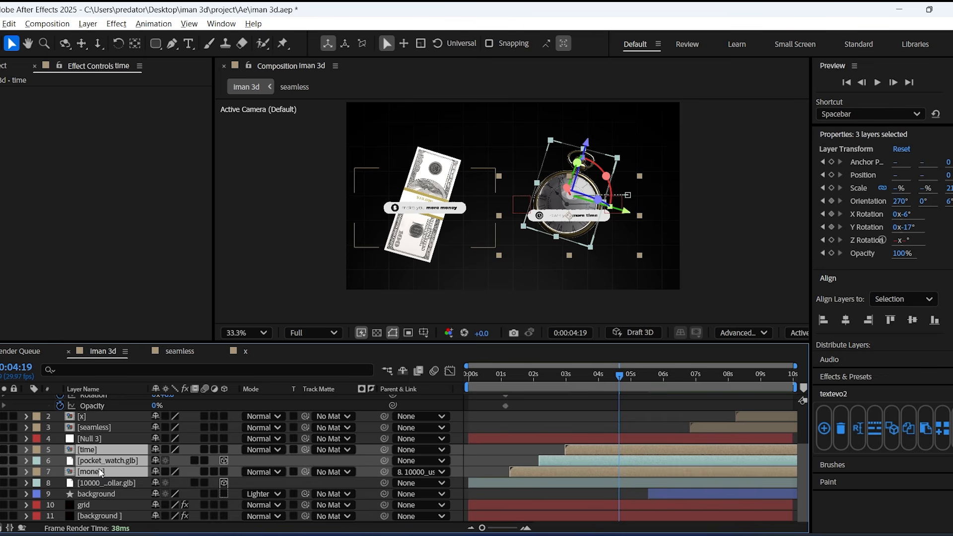
pyautogui.keyDown('ctrl'); pyautogui.click(104, 481); pyautogui.keyUp('ctrl')
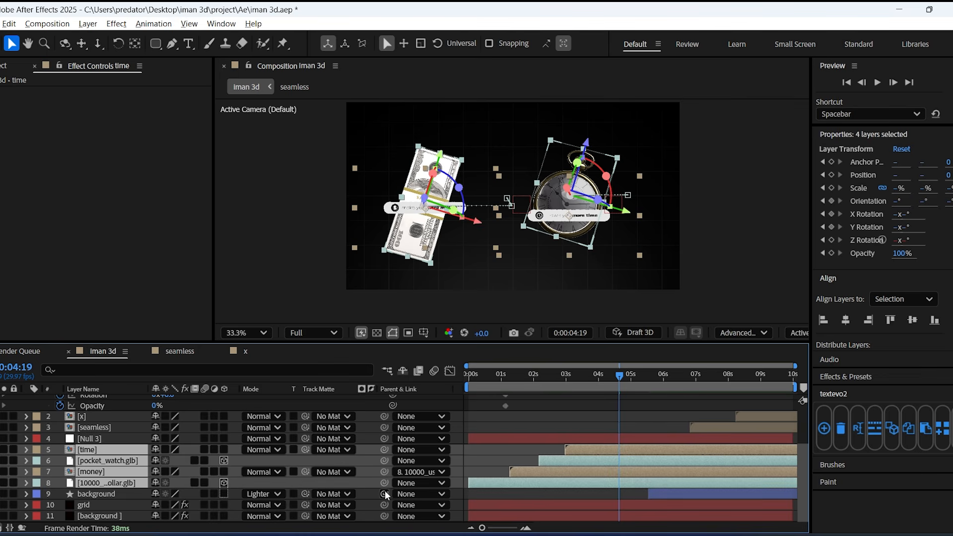
pyautogui.moveTo(385, 483); pyautogui.dragTo(97, 441)
# Reveal the position properties for the null setup and play back the animation from the start
pyautogui.click(102, 439)
pyautogui.press('p')
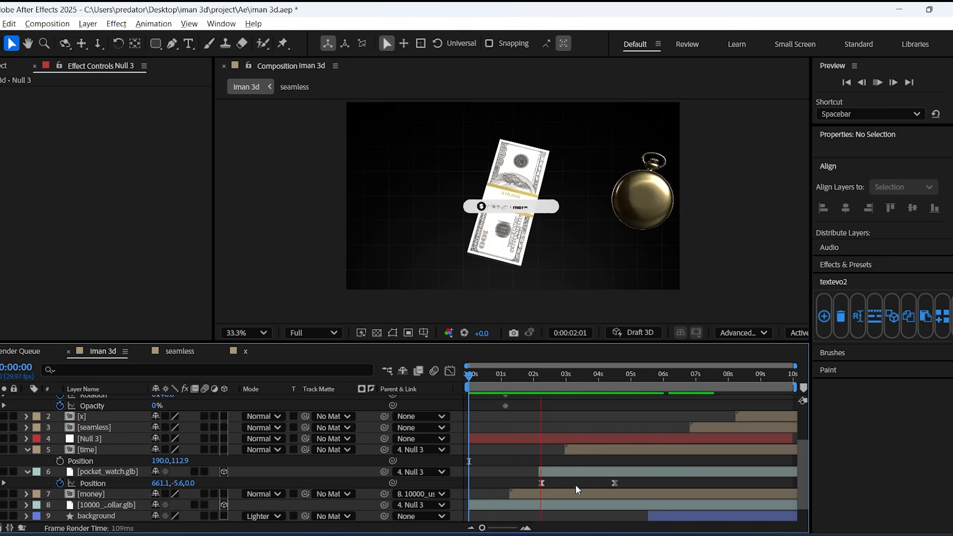
pyautogui.press('space')
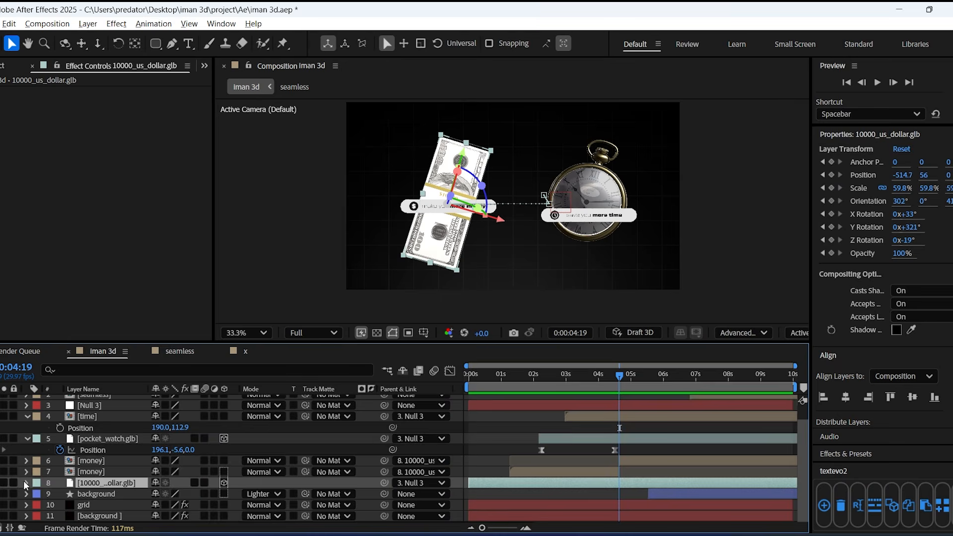
# At 0:00:06:05, keyframe the dollar stack lying flat at position -193.7, 250
pyautogui.scroll(-5, 68, 505)
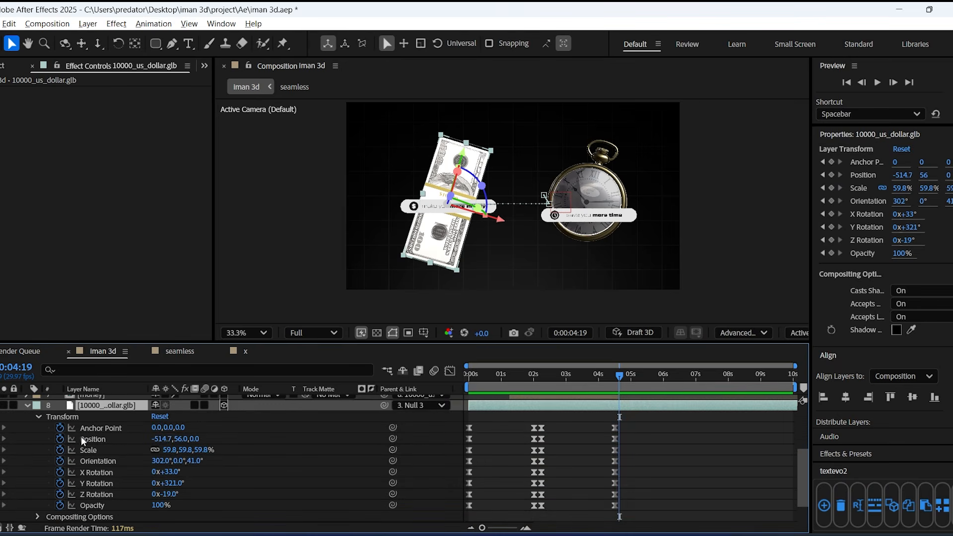
pyautogui.click(656, 385)
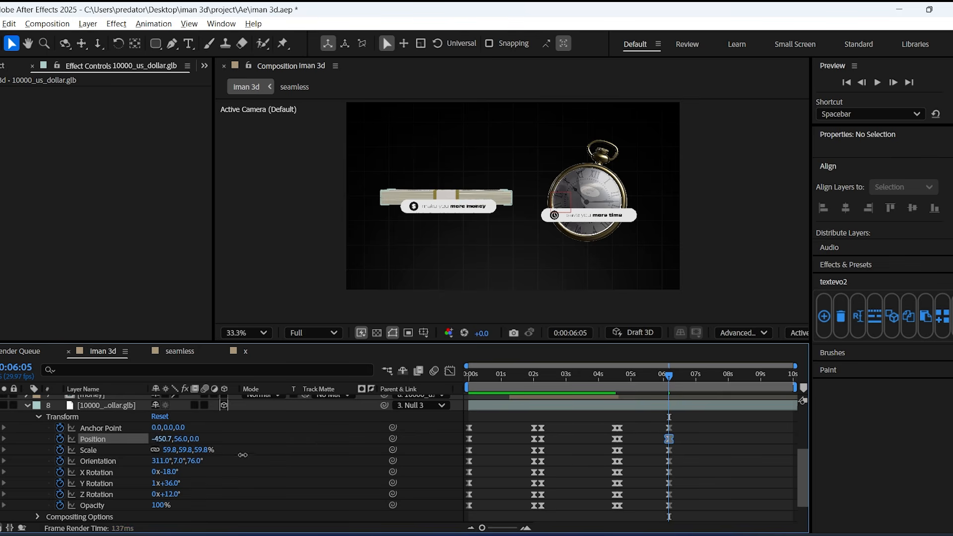
pyautogui.moveTo(365, 429); pyautogui.dragTo(362, 430)
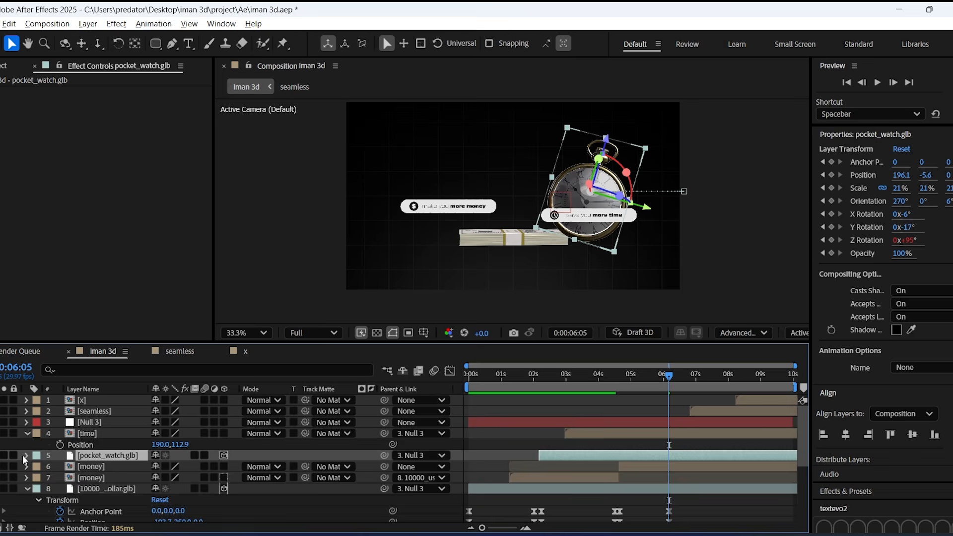
# Paste the pocket watch's transform keyframes at 0:00:04:21 and go to the dollar stack's flat pose at 0:00:06:05
pyautogui.click(26, 457)
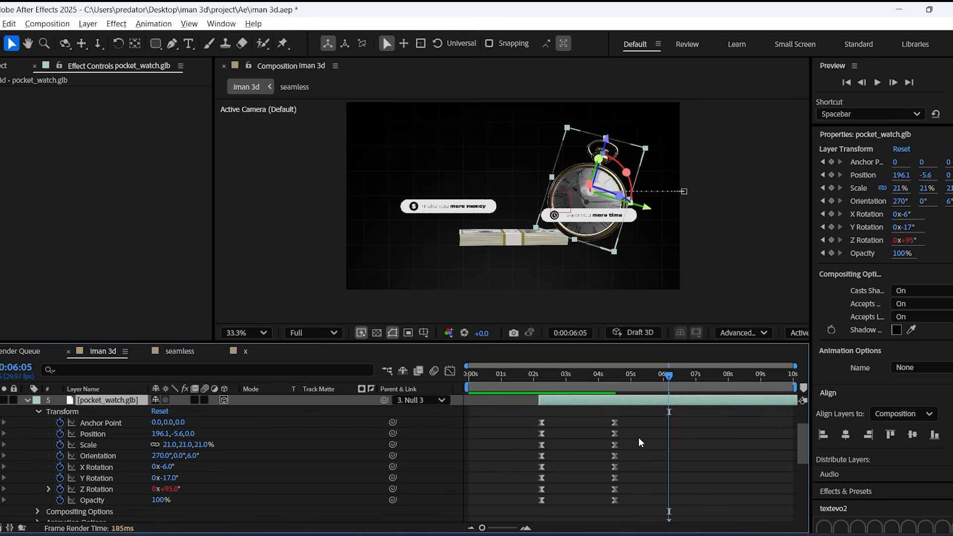
pyautogui.moveTo(620, 381); pyautogui.dragTo(621, 383)
pyautogui.hotkey('ctrl', 'v')
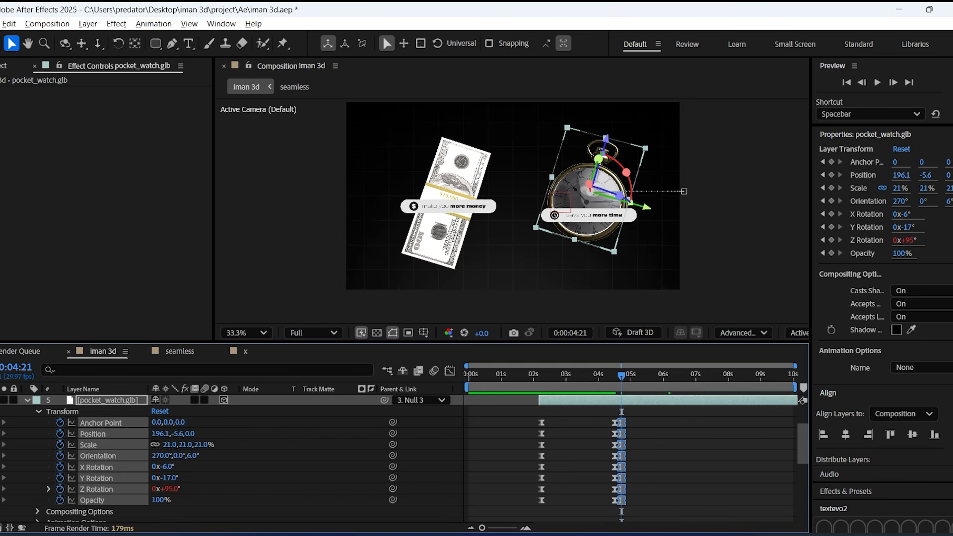
pyautogui.click(669, 375)
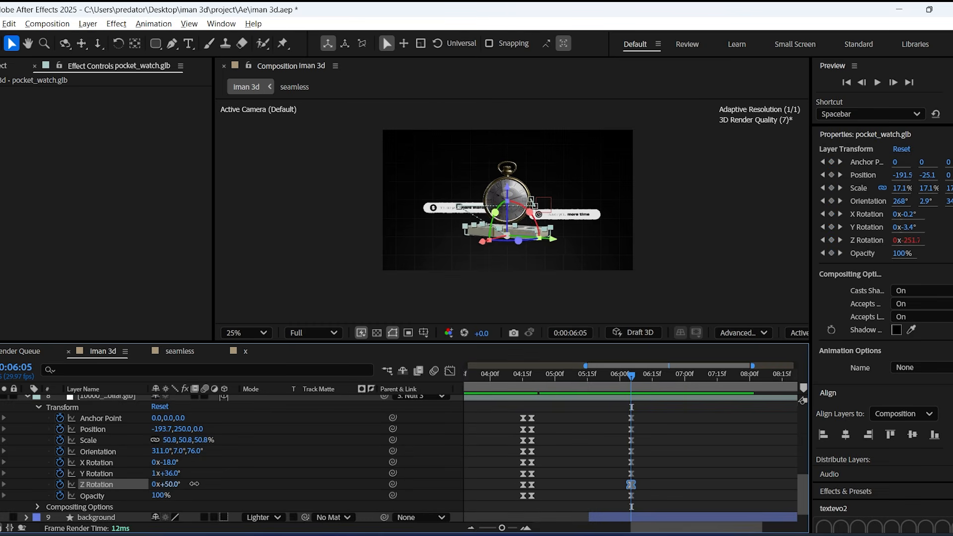
# Try a Z Rotation of 59° on the dollar stack's flat pose, undo it and scrub back through the move
pyautogui.moveTo(198, 484); pyautogui.dragTo(200, 485)
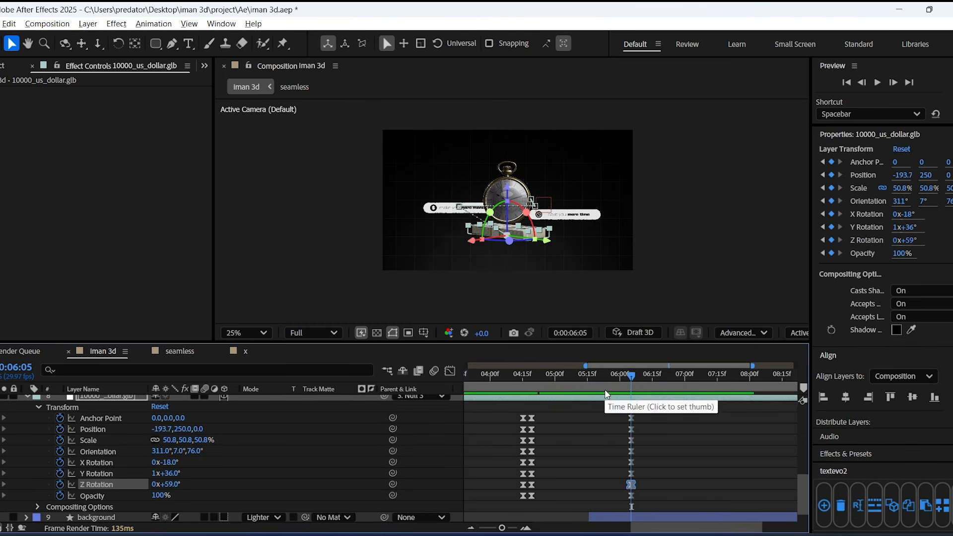
pyautogui.hotkey('ctrl', 'z')
pyautogui.moveTo(576, 375); pyautogui.dragTo(521, 381)
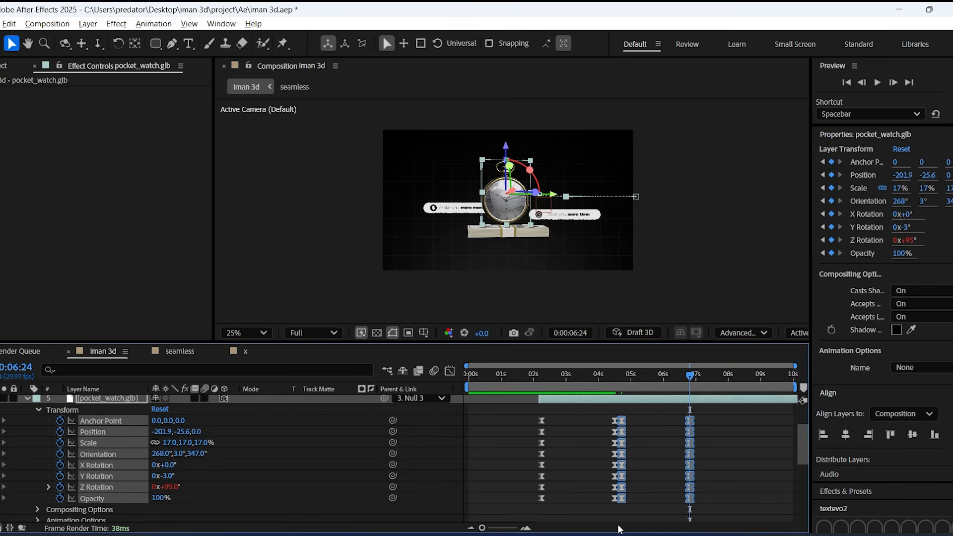
# Shape the easing of the pocket watch's move above the dollar stack in the Graph Editor
pyautogui.click(450, 372)
pyautogui.moveTo(769, 428); pyautogui.dragTo(638, 490)
pyautogui.click(619, 379)
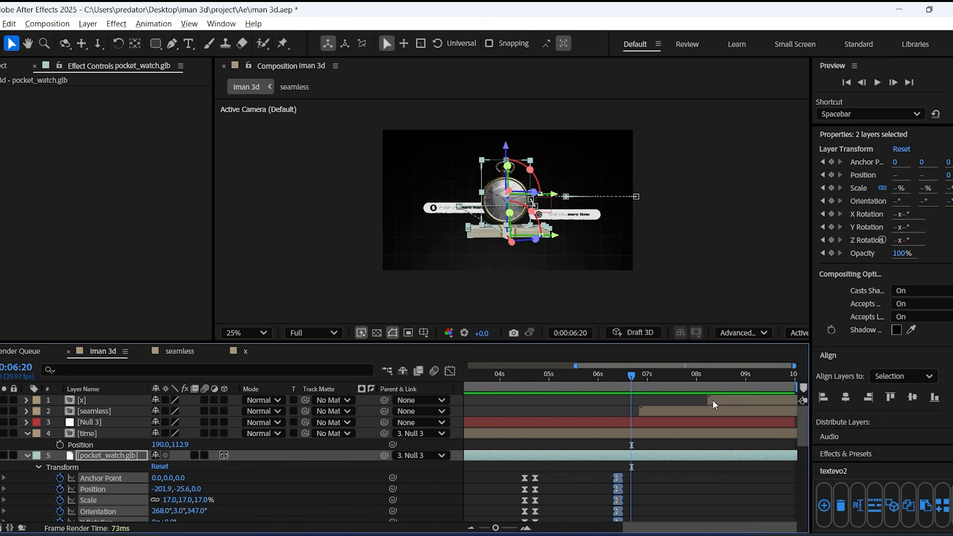
# Enable keyframes on the transform properties of the second money layer at 0:00:05:16
pyautogui.scroll(-2, 634, 457)
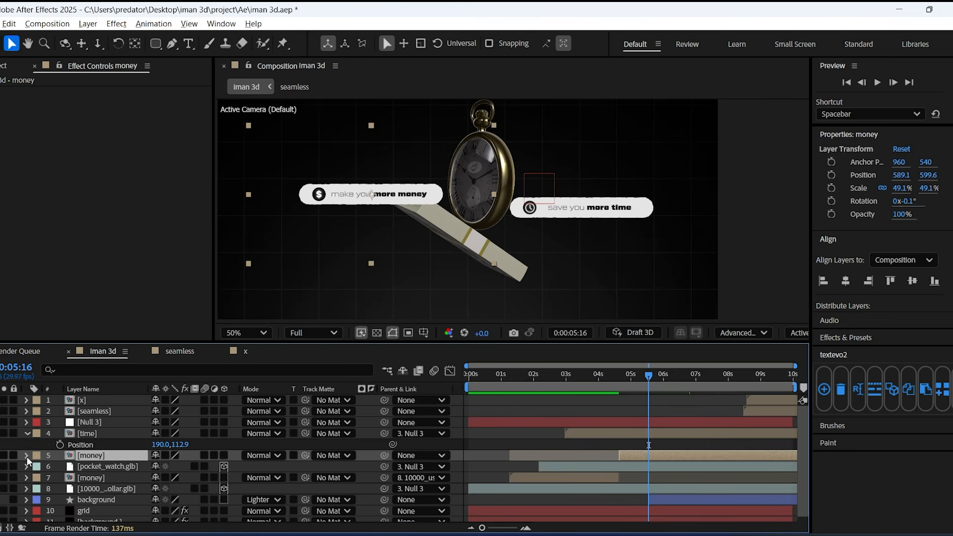
pyautogui.scroll(1, 48, 475)
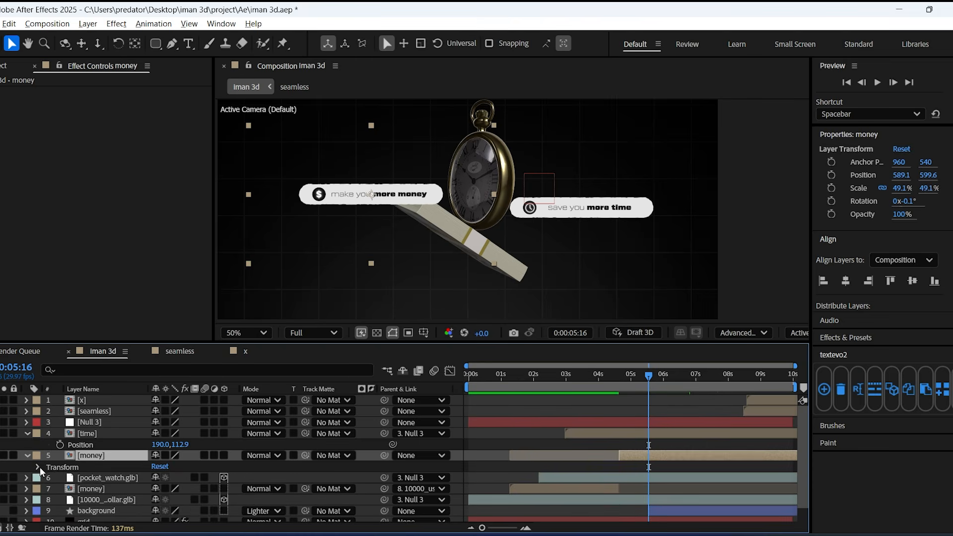
pyautogui.click(37, 467)
pyautogui.scroll(-3, 74, 479)
pyautogui.click(60, 439)
pyautogui.moveTo(64, 447); pyautogui.dragTo(60, 483)
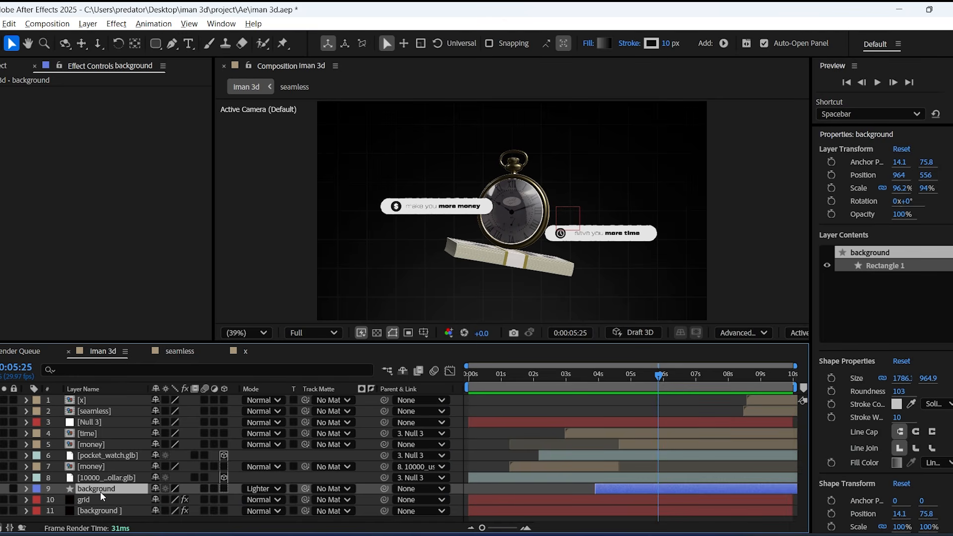
# Duplicate the background layer and set the copy's fill to None so it keeps only its stroke
pyautogui.hotkey('ctrl', 'd')
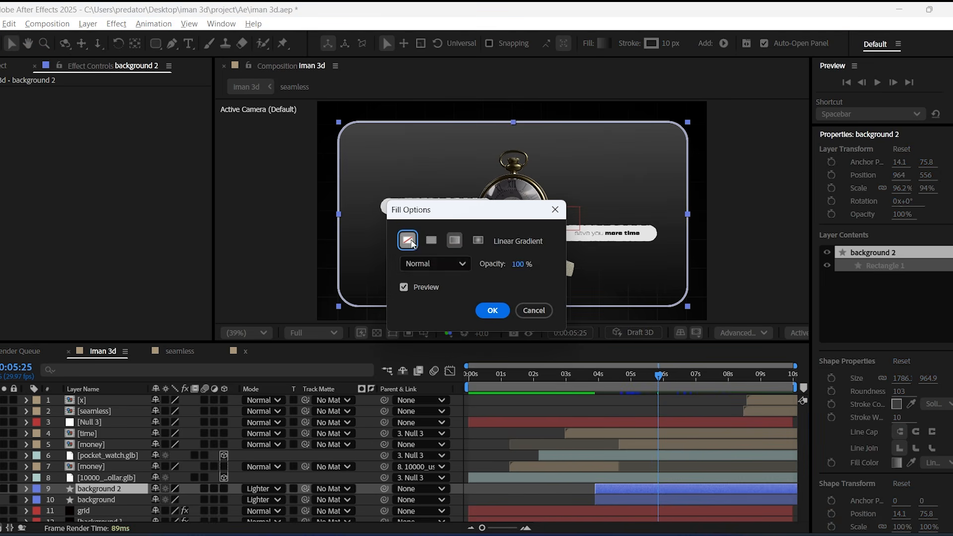
pyautogui.click(408, 240)
pyautogui.click(491, 312)
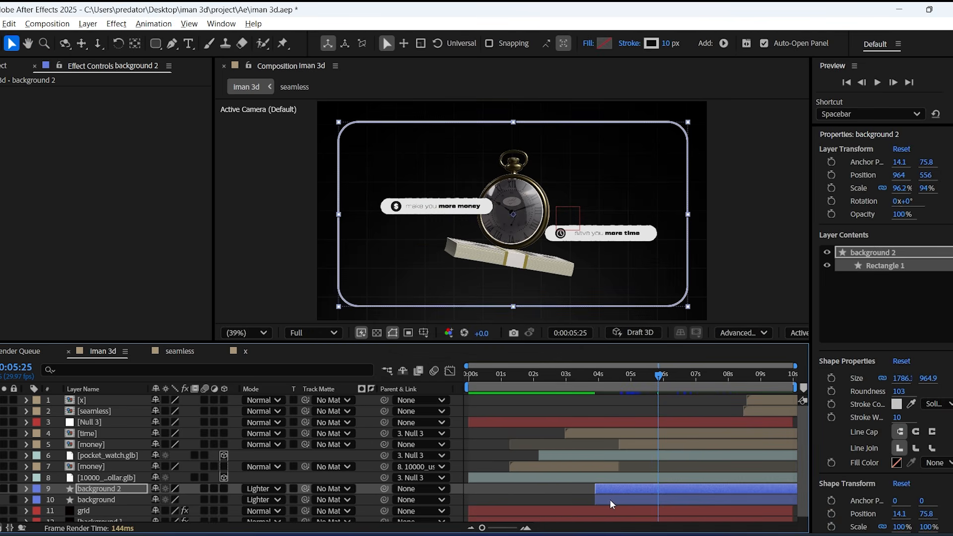
# Unlink the width and height of background 2's rectangle path, try a narrower width and undo that width change
pyautogui.click(606, 502)
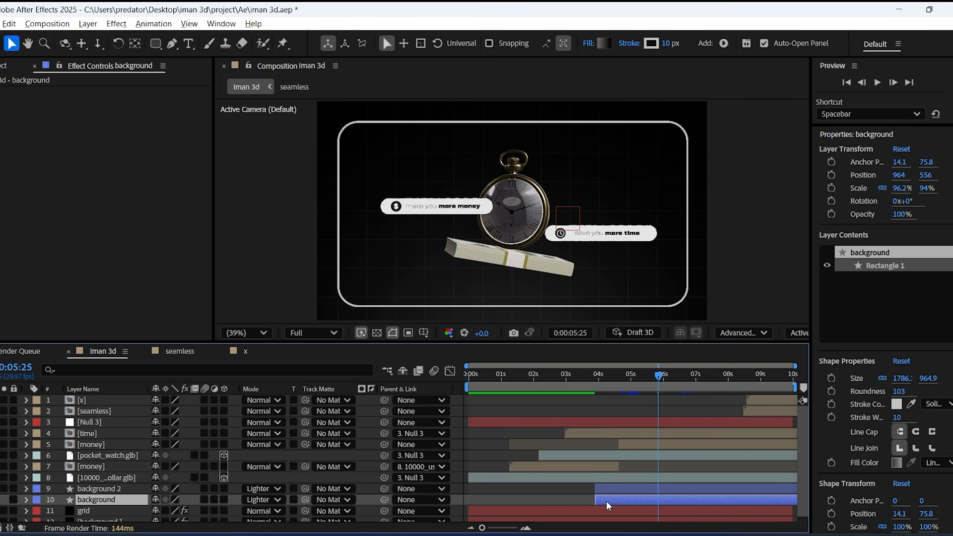
pyautogui.click(614, 490)
pyautogui.click(27, 489)
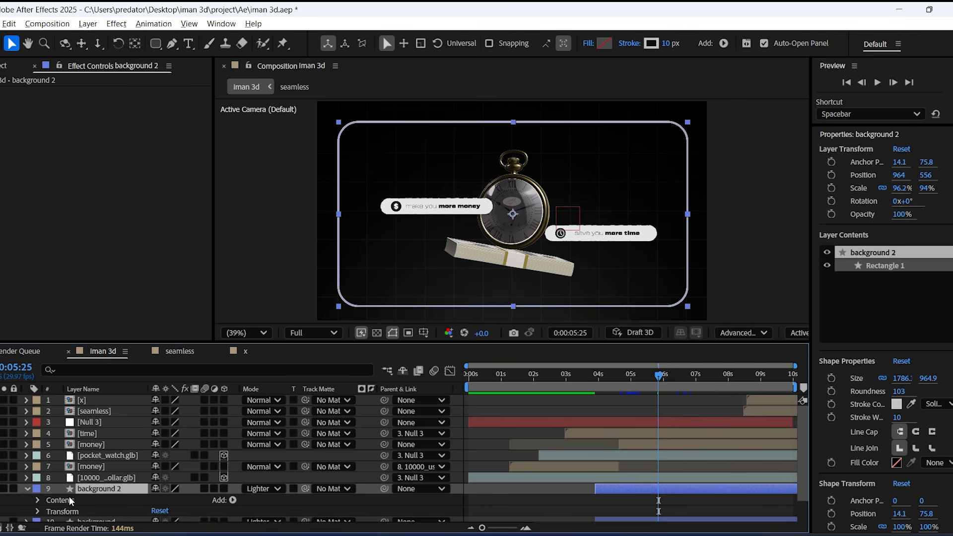
pyautogui.scroll(-1, 40, 478)
pyautogui.click(48, 483)
pyautogui.scroll(-2, 108, 493)
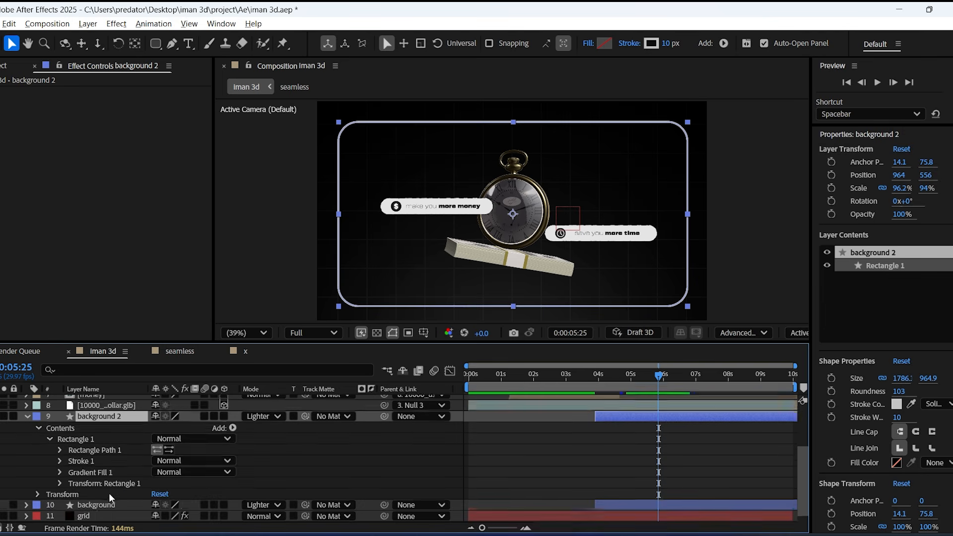
pyautogui.click(57, 439)
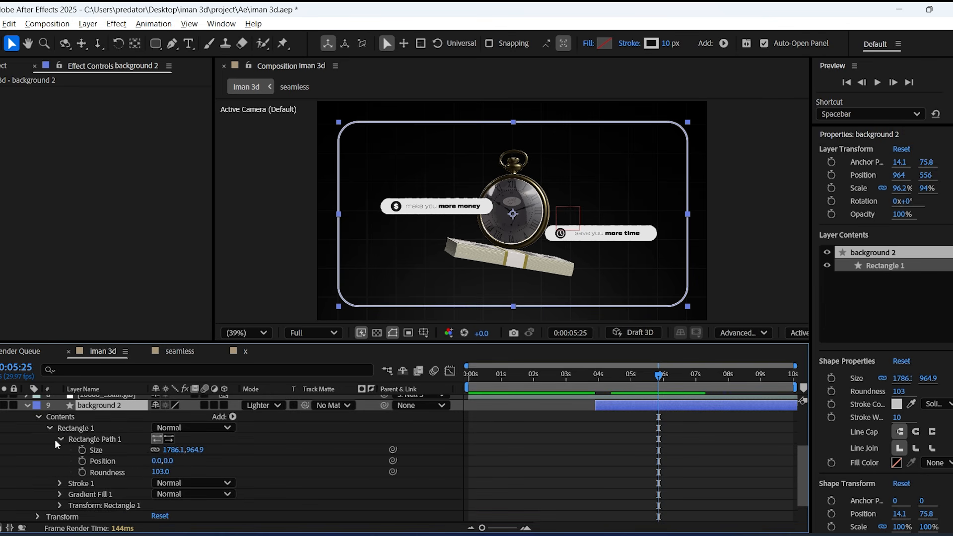
pyautogui.click(154, 451)
pyautogui.moveTo(189, 450); pyautogui.dragTo(124, 450)
pyautogui.hotkey('ctrl', 'z')
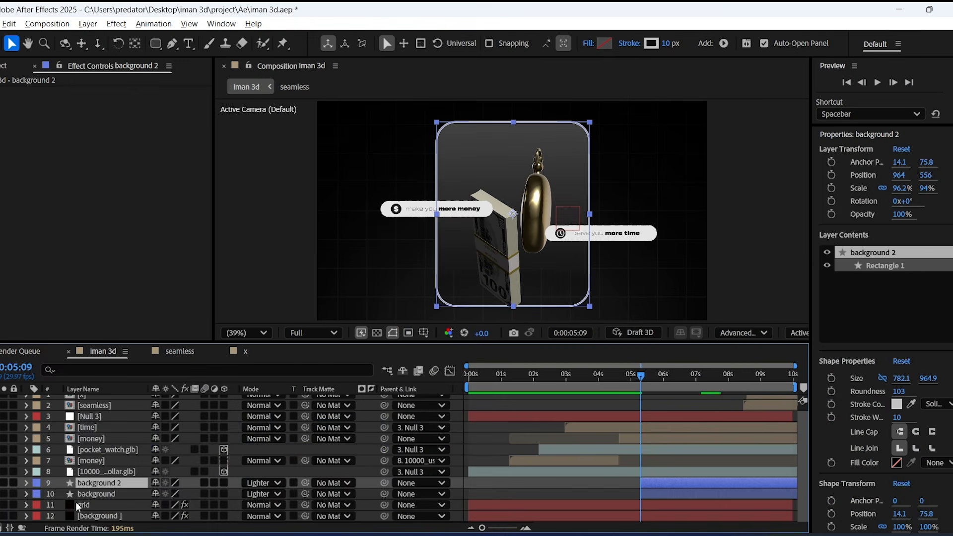
# Add Trim Paths to the contents of background 2 and expand its properties
pyautogui.click(26, 482)
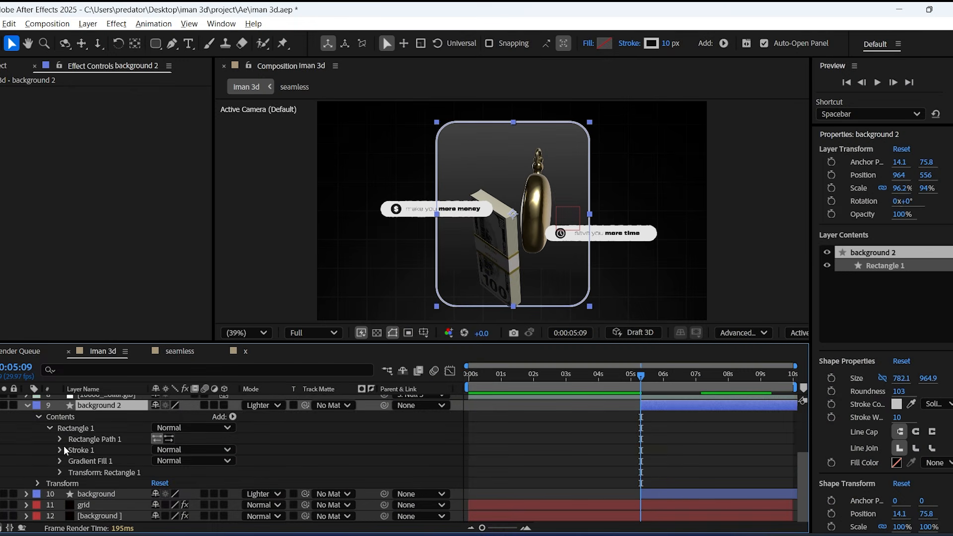
pyautogui.click(234, 417)
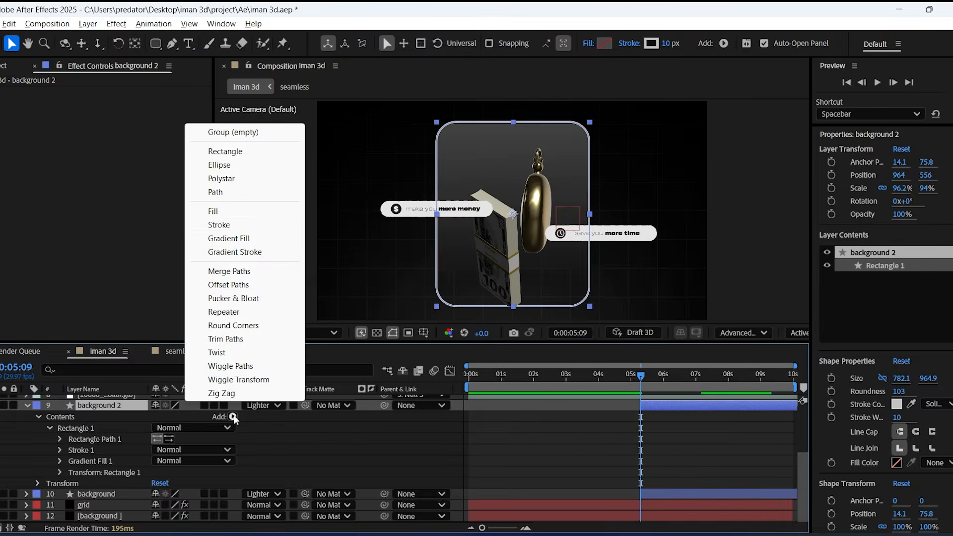
pyautogui.click(226, 339)
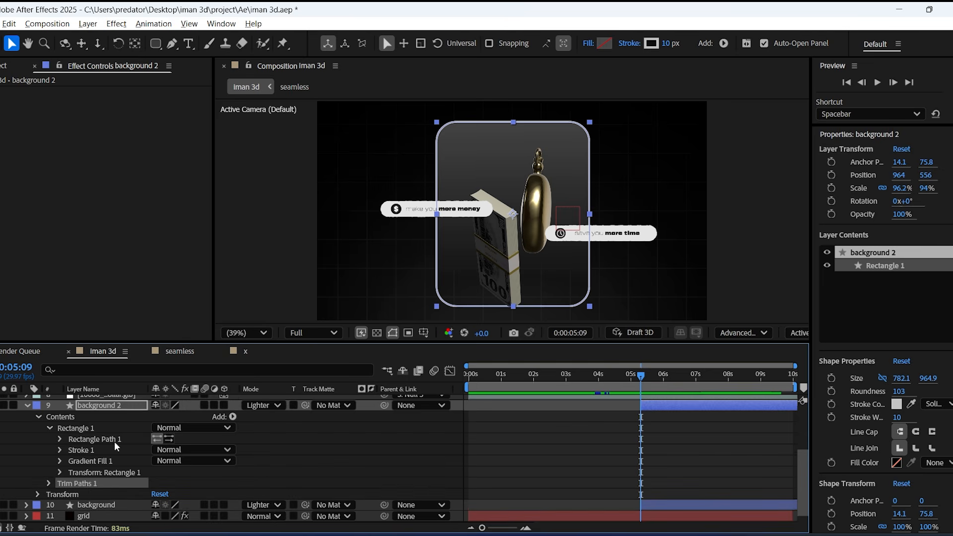
pyautogui.click(49, 483)
# Keyframe background 2's Trim Paths Start from 100% at 0:00:05:09 to 0% at 0:00:06:07 and shape its easing in the Graph Editor
pyautogui.scroll(-3, 171, 457)
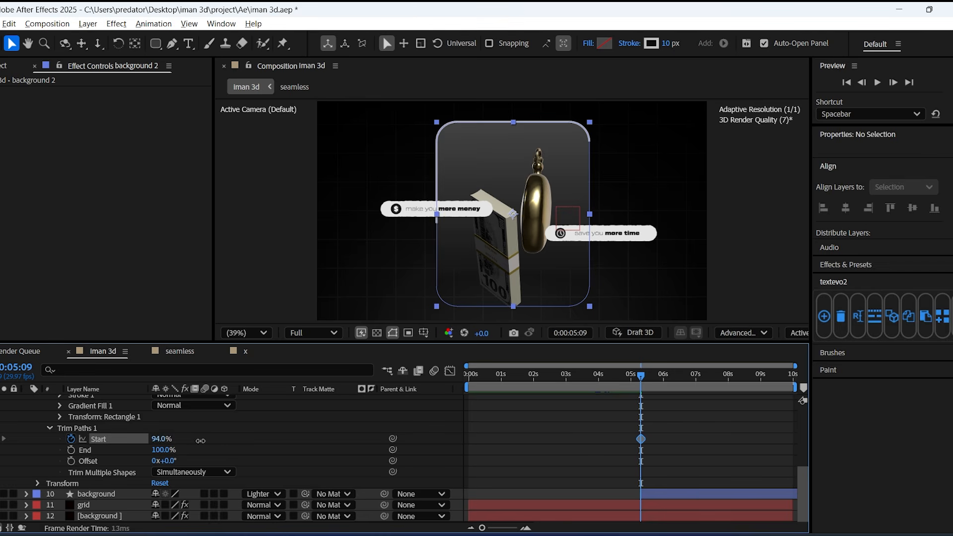
pyautogui.moveTo(200, 441); pyautogui.dragTo(204, 441)
pyautogui.press('space')
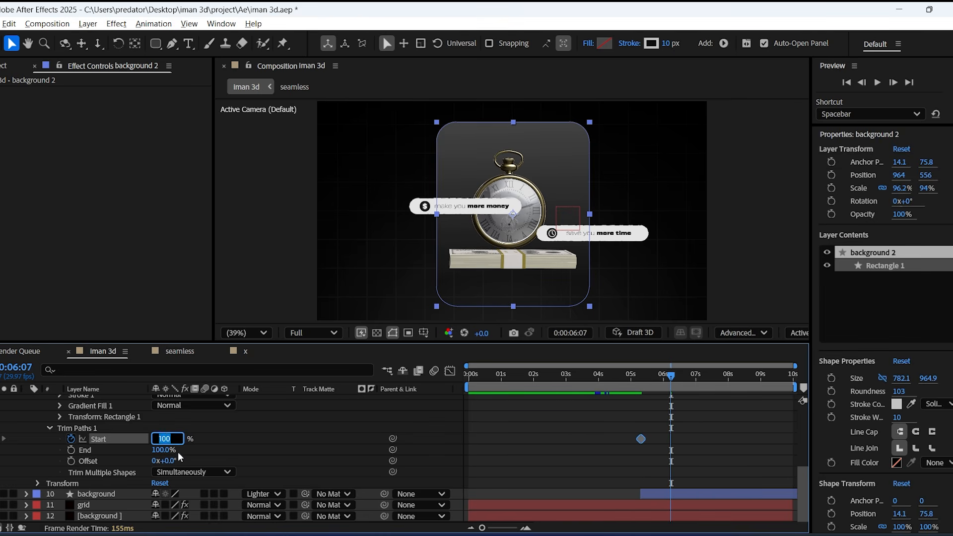
pyautogui.click(221, 439)
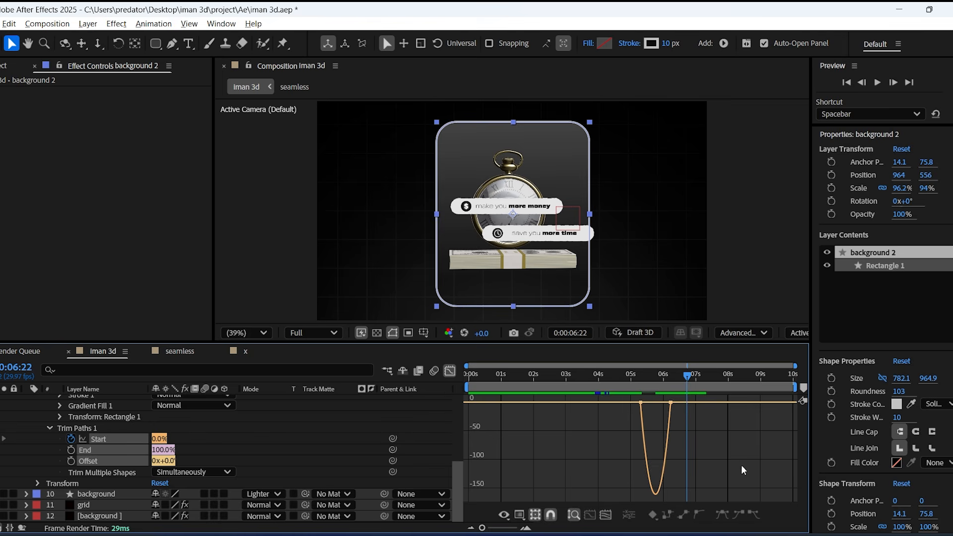
pyautogui.moveTo(705, 427); pyautogui.dragTo(646, 402)
pyautogui.click(449, 370)
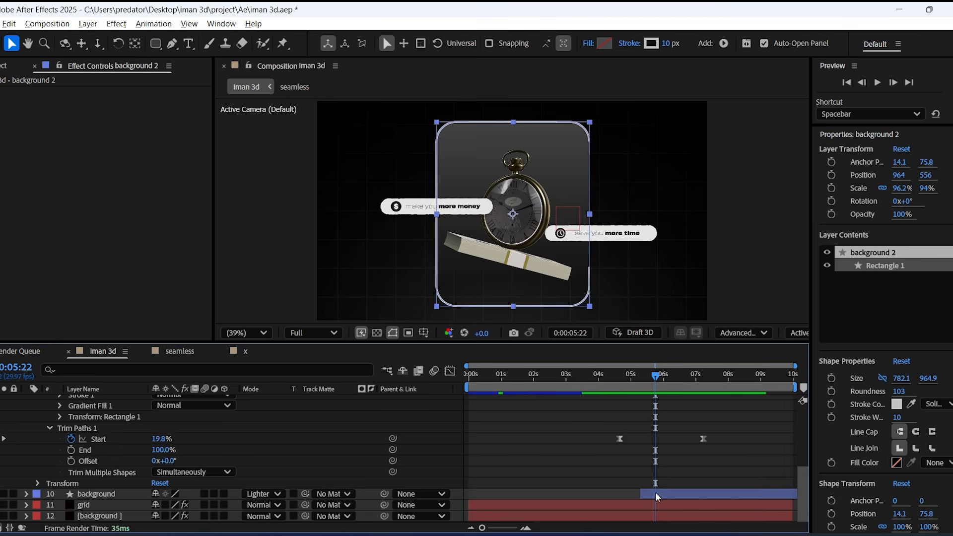
# Fade in the filled background layer with Opacity keyframes from 0% at 0:00:05:22 to 100% at 0:00:06:25
pyautogui.click(655, 492)
pyautogui.press('t')
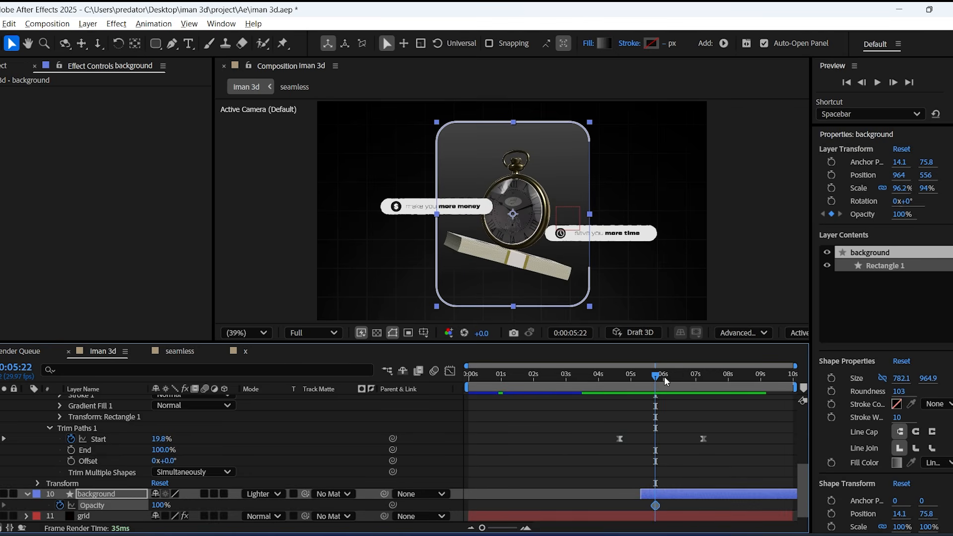
pyautogui.moveTo(664, 376); pyautogui.dragTo(689, 385)
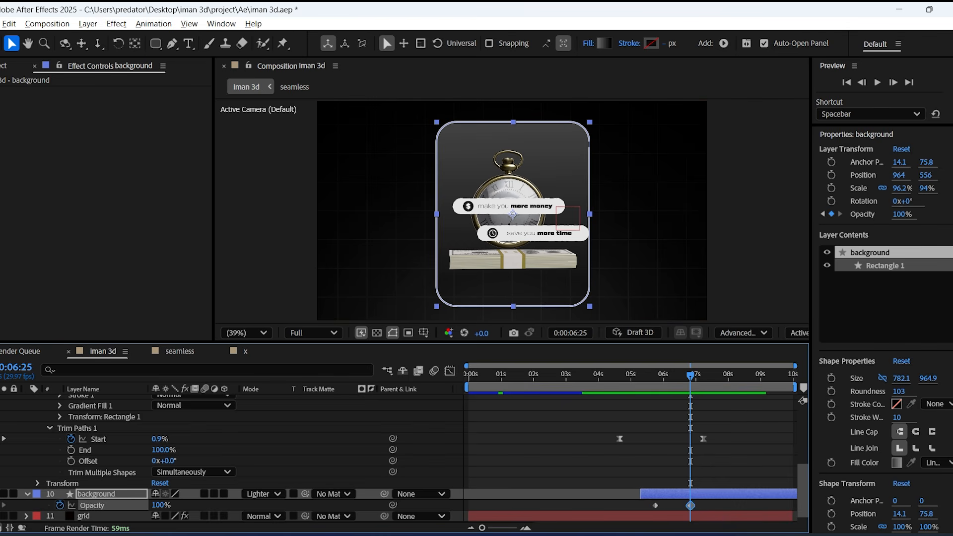
pyautogui.press('j')
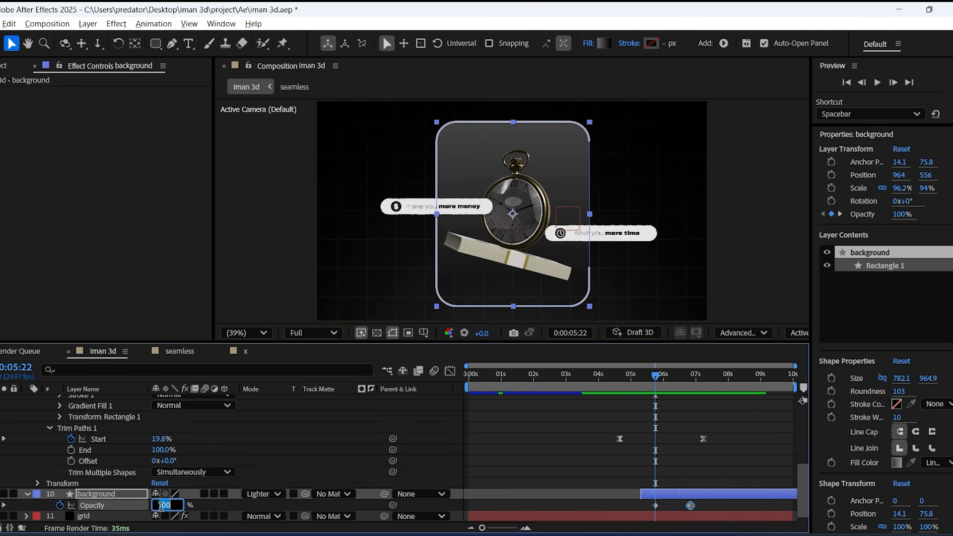
pyautogui.press('Return')
# Preview the background fade and move its ending Opacity keyframe earlier
pyautogui.press('space')
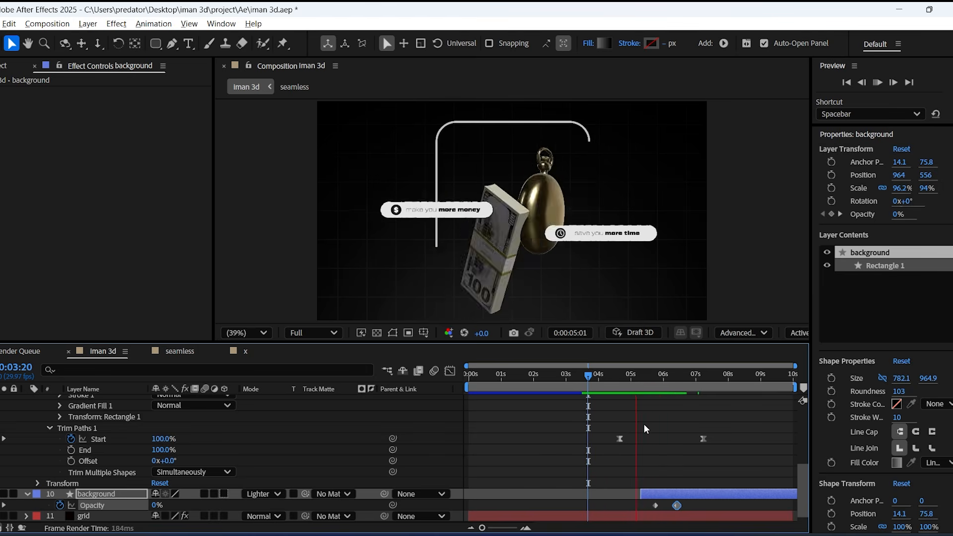
pyautogui.press('space')
pyautogui.moveTo(685, 506); pyautogui.dragTo(666, 510)
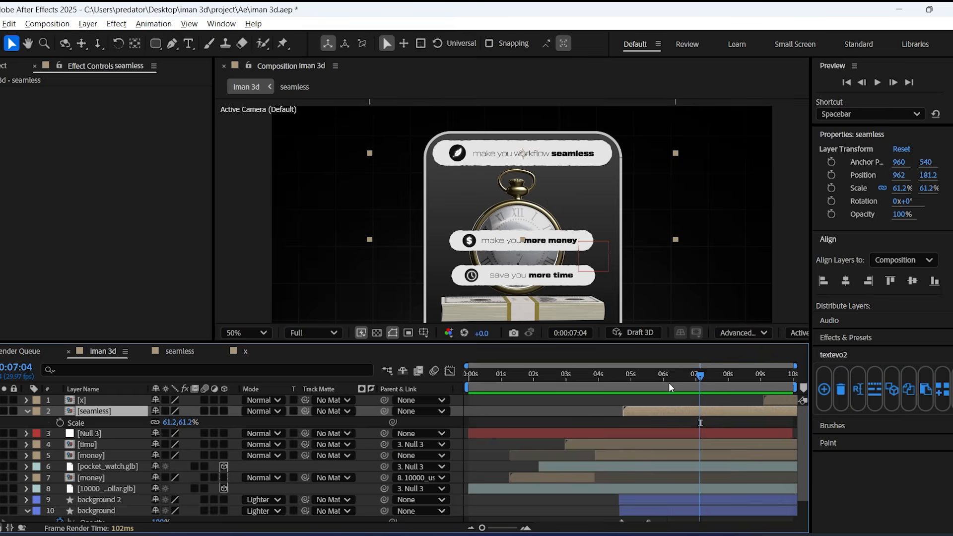
# Preview the seamless bar, then set its Position to 962, 374.2 and Scale to 51.2% at 0:00:08:26
pyautogui.moveTo(669, 382); pyautogui.dragTo(617, 373)
pyautogui.press('space')
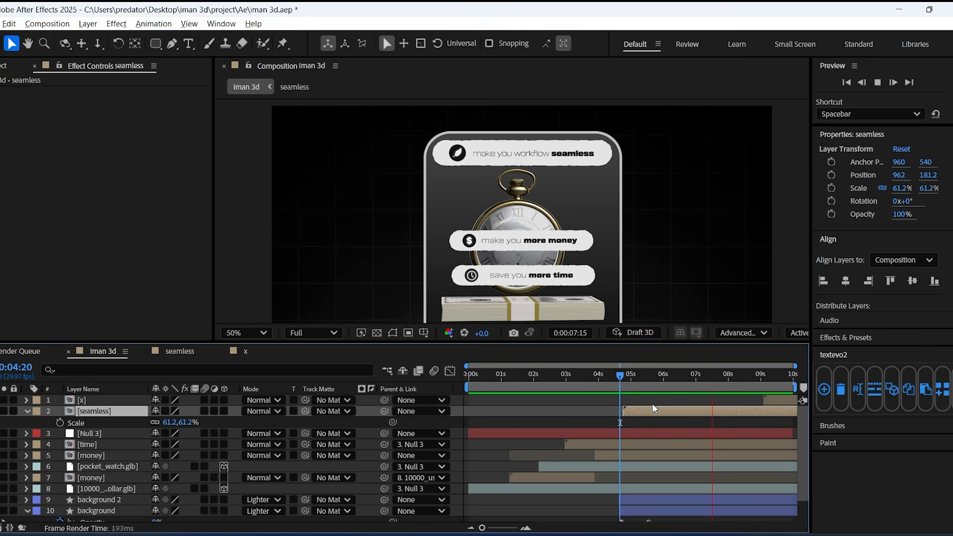
pyautogui.click(229, 441)
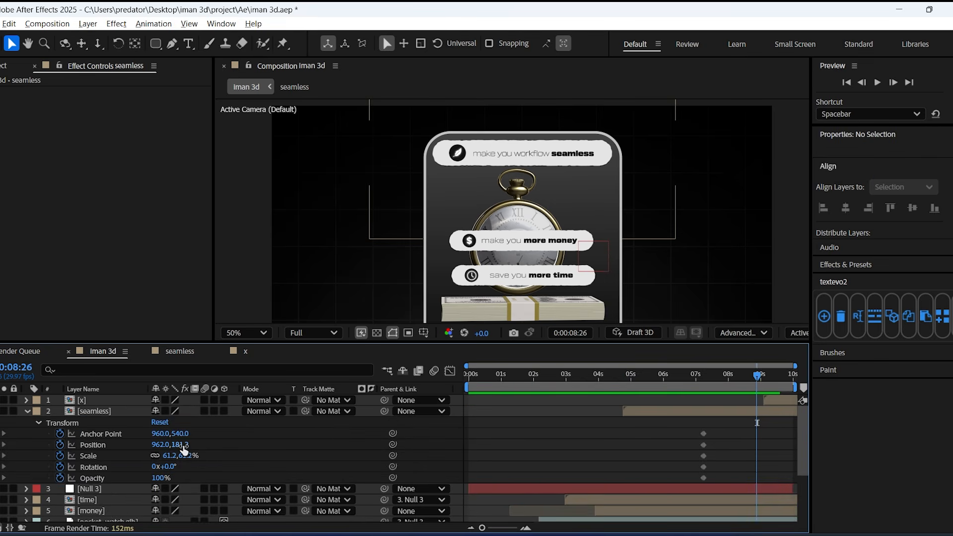
pyautogui.moveTo(183, 446); pyautogui.dragTo(344, 427)
pyautogui.scroll(2, 510, 276)
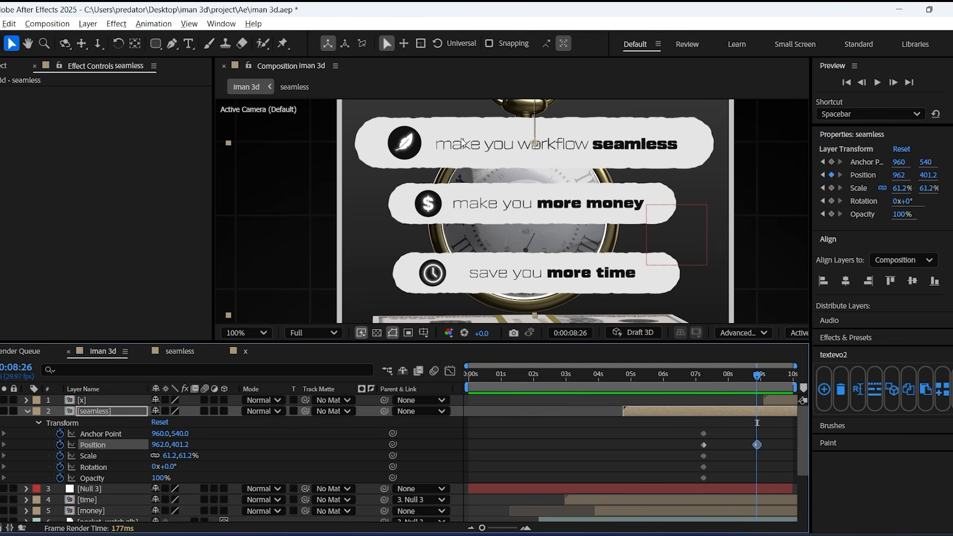
pyautogui.moveTo(185, 457); pyautogui.dragTo(180, 456)
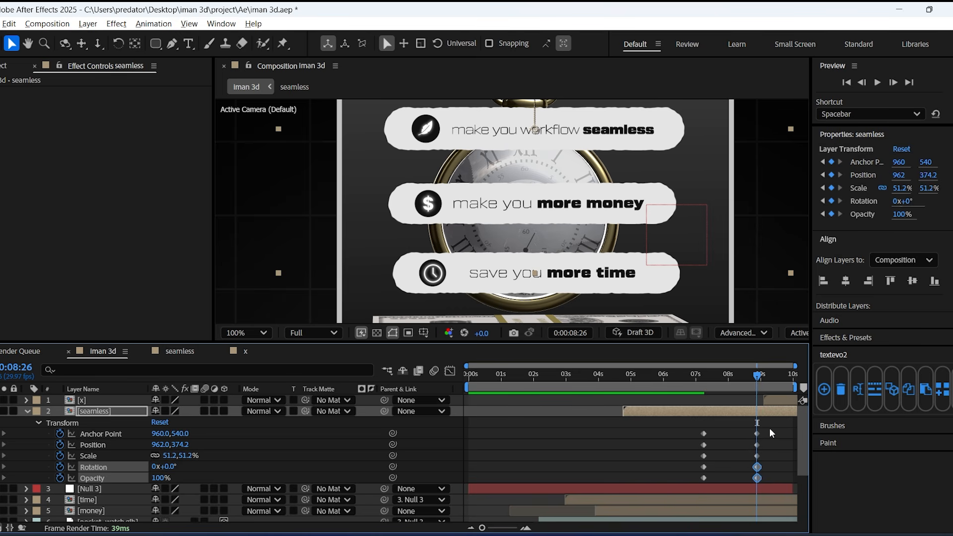
# Apply Easy Ease to the seamless bar's transform keyframes and shape its speed curve for a fast start and slow finish
pyautogui.moveTo(768, 428); pyautogui.dragTo(663, 490)
pyautogui.press('F9')
pyautogui.click(450, 372)
pyautogui.click(752, 490)
pyautogui.moveTo(748, 491)
pyautogui.mouseDown()
pyautogui.moveTo(720, 488)
pyautogui.moveTo(729, 489)
pyautogui.mouseUp()
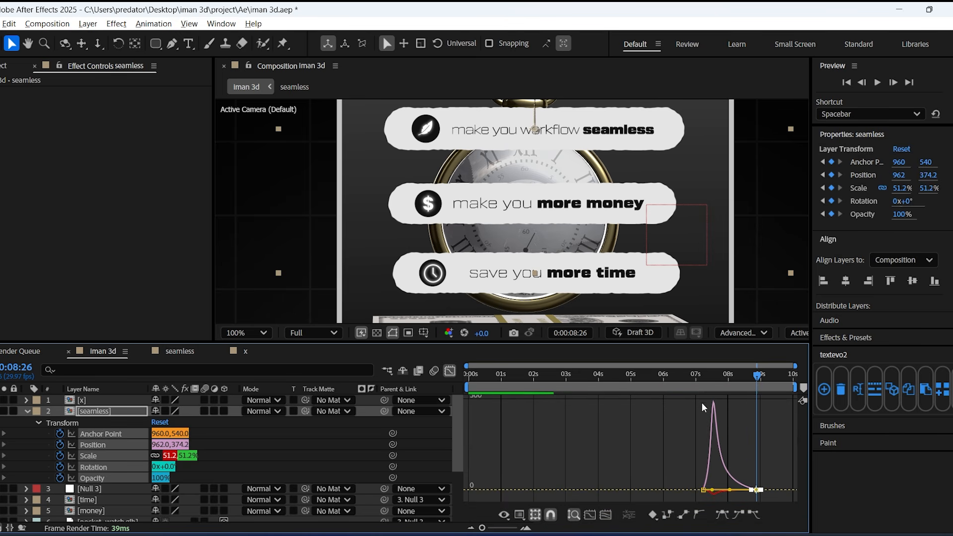
pyautogui.click(684, 376)
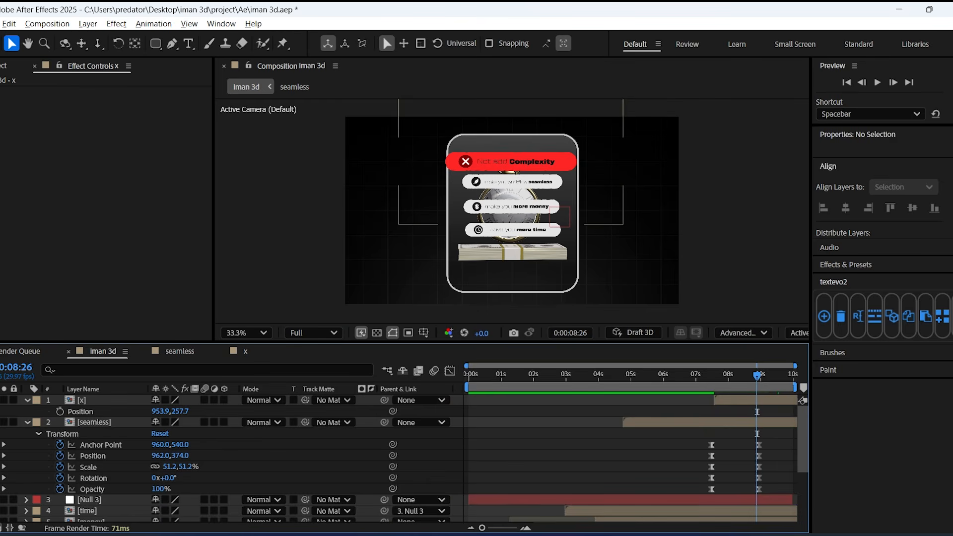
# Hide the x layer, add a new null object and place it directly below the x layer
pyautogui.click(1, 400)
pyautogui.rightClick(2, 413)
pyautogui.click(186, 313)
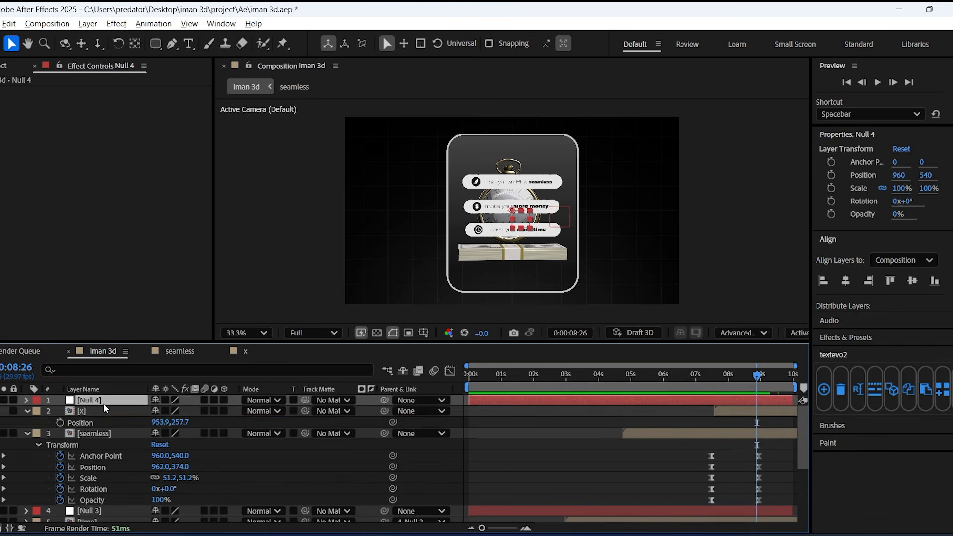
pyautogui.moveTo(104, 403); pyautogui.dragTo(109, 432)
# Parent the seamless, time and upper money bar layers to Null 4
pyautogui.click(108, 436)
pyautogui.scroll(-3, 108, 436)
pyautogui.keyDown('ctrl'); pyautogui.click(96, 454); pyautogui.keyUp('ctrl')
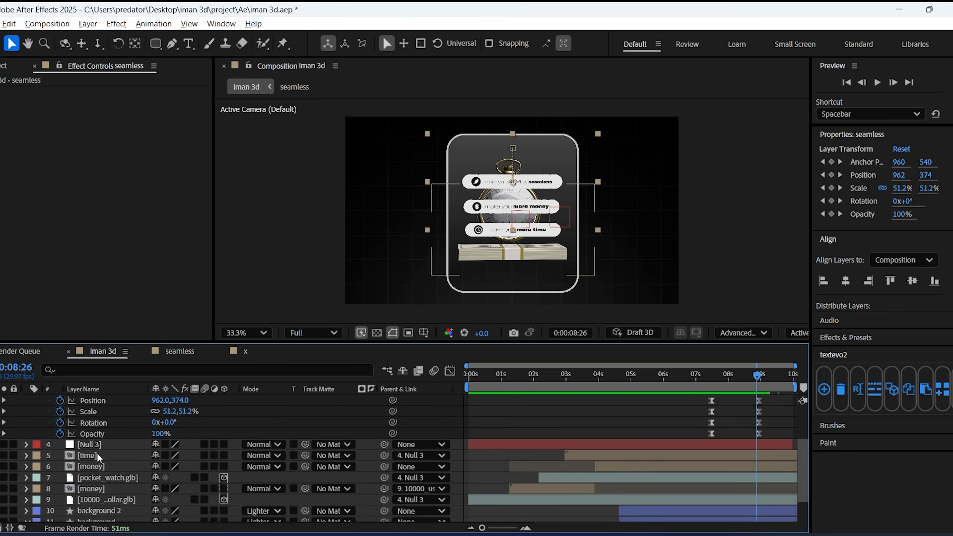
pyautogui.keyDown('ctrl'); pyautogui.click(95, 467); pyautogui.keyUp('ctrl')
pyautogui.moveTo(385, 466); pyautogui.dragTo(62, 467)
# Keyframe Null 4's transform at 0:00:07:17, animate it to Position 960, 591 and Scale 73%, and show the x layer again
pyautogui.click(39, 416)
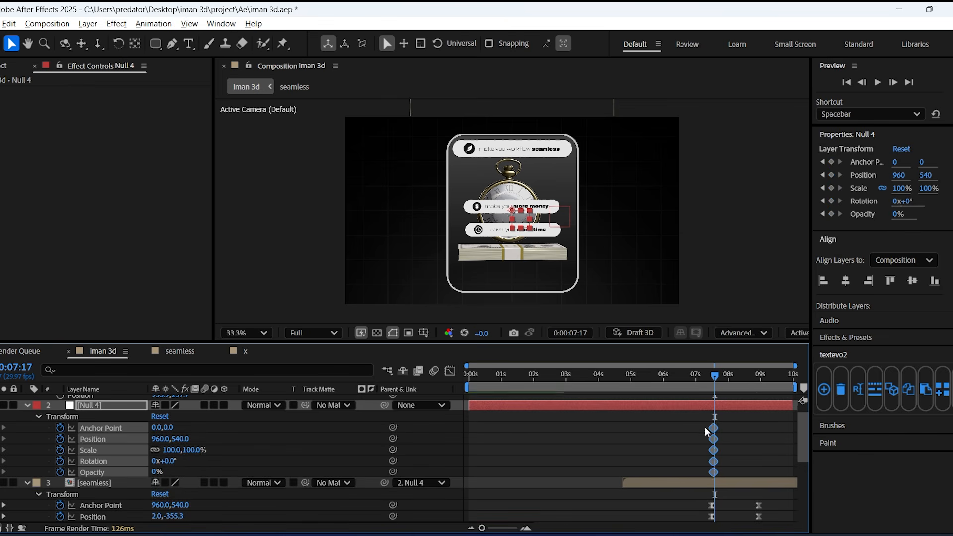
pyautogui.moveTo(747, 390); pyautogui.dragTo(751, 390)
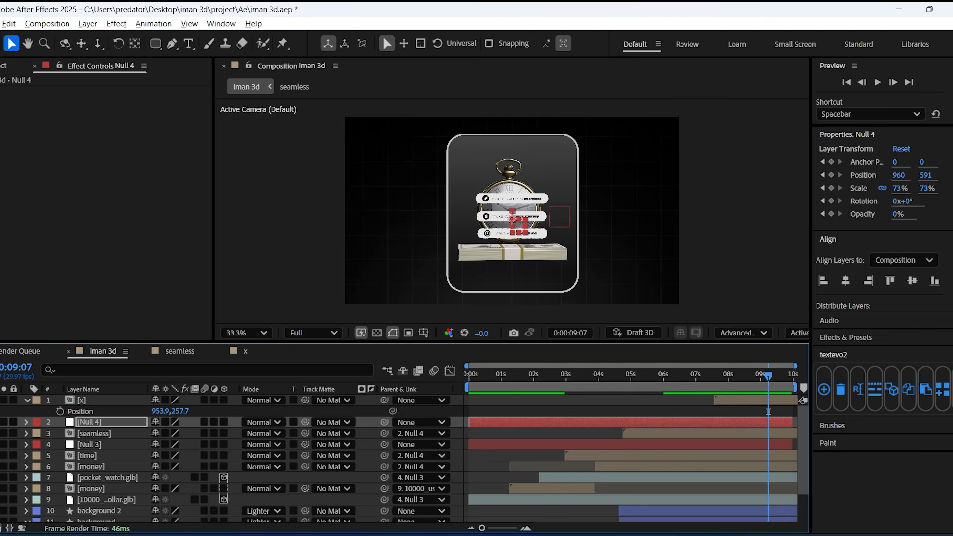
pyautogui.click(764, 402)
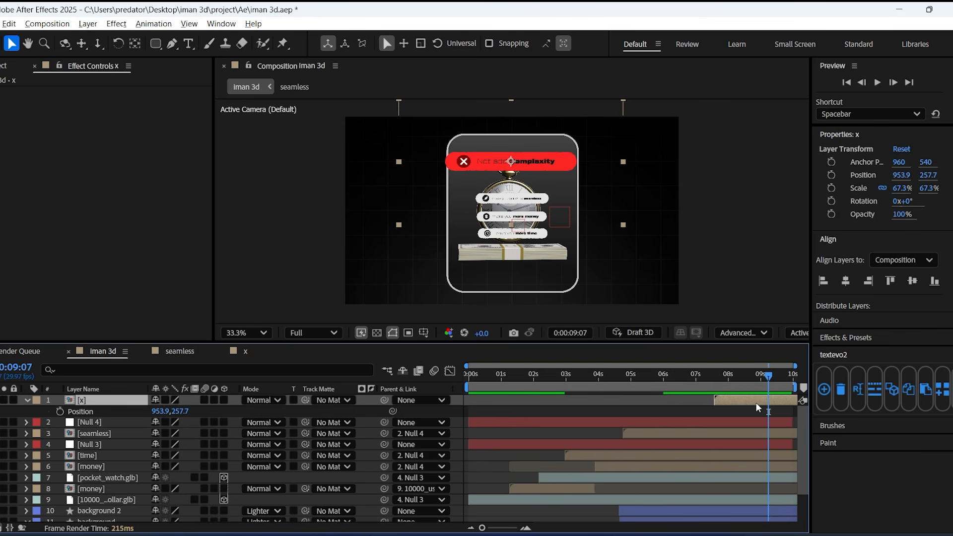
pyautogui.press('p')
pyautogui.press('p')
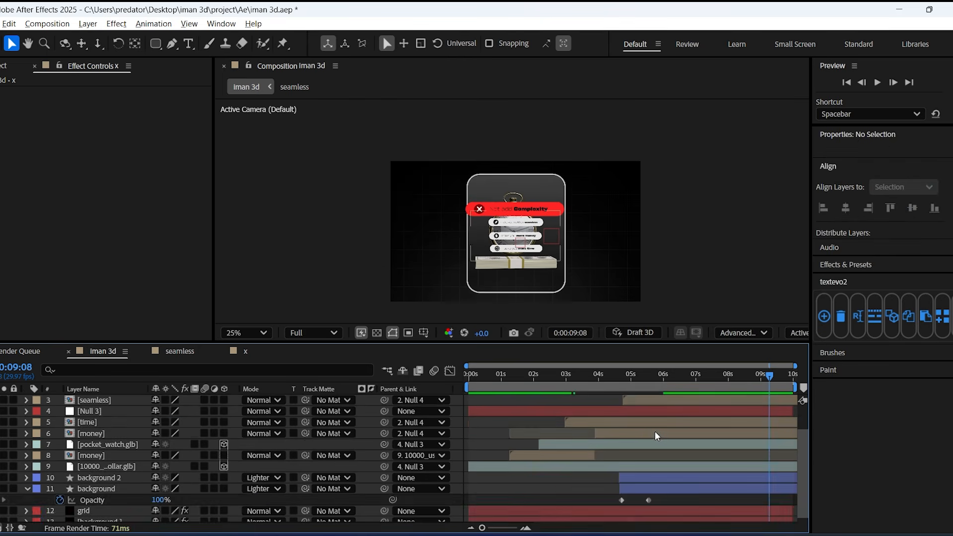
# Animate the rectangle size of both background layers to a wider frame with eased keyframes and review the motion
pyautogui.scroll(-1, 655, 431)
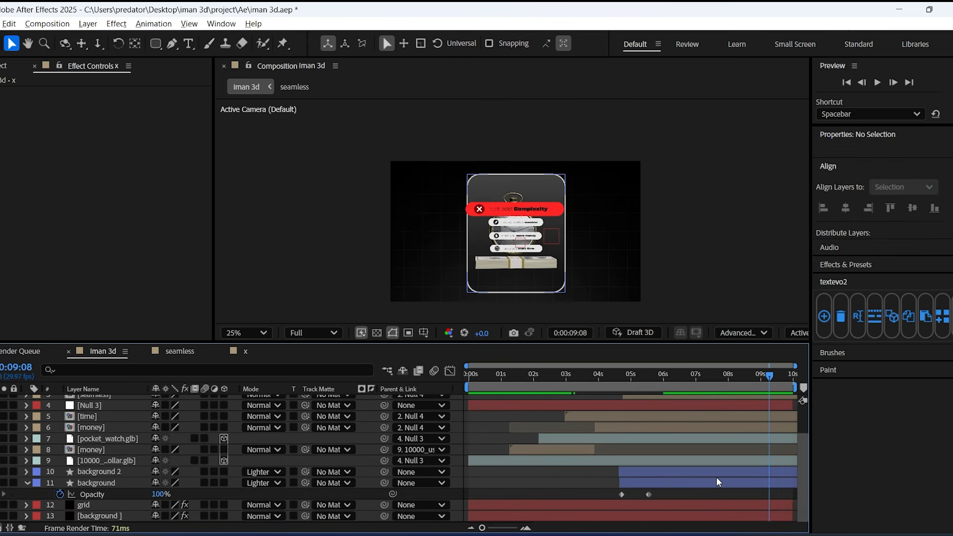
pyautogui.click(716, 473)
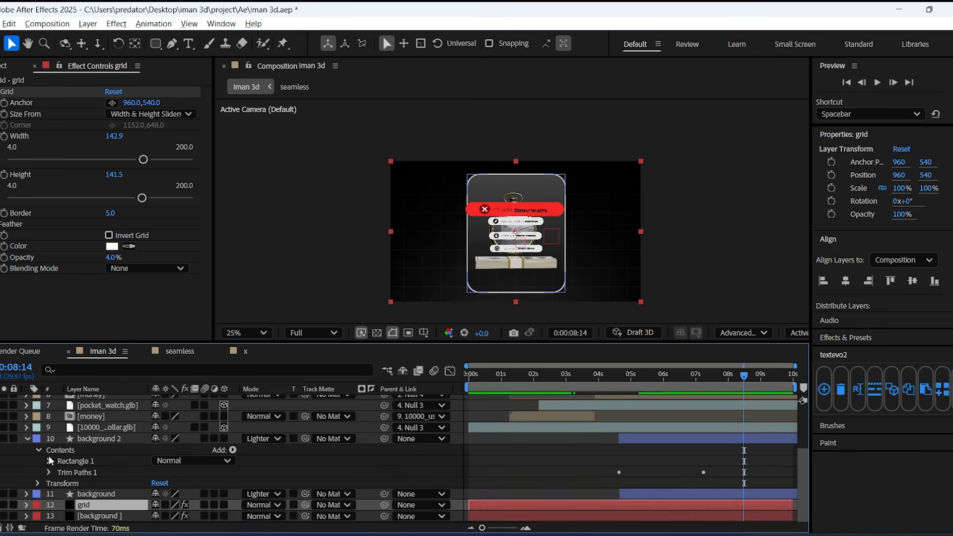
pyautogui.press('space')
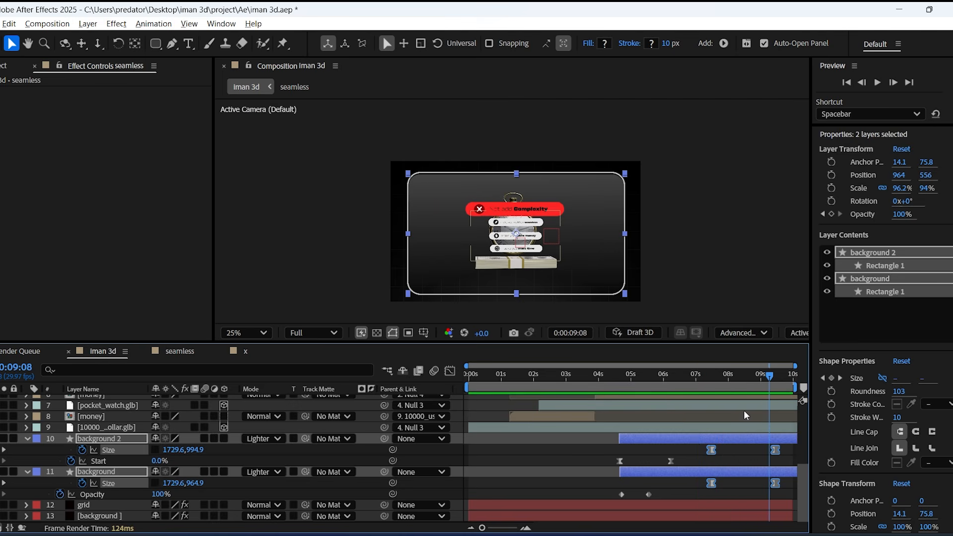
pyautogui.moveTo(751, 387); pyautogui.dragTo(744, 387)
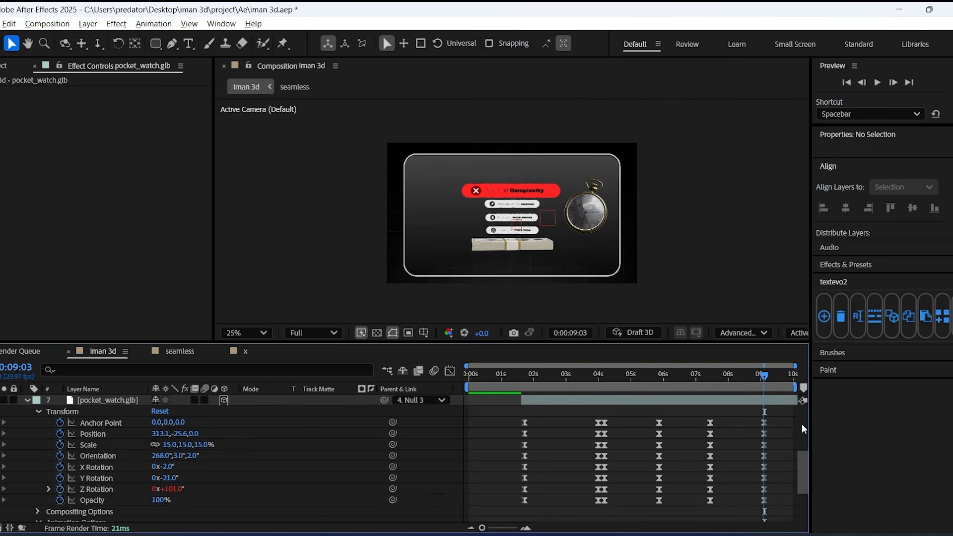
# Reshape the speed graph of the pocket watch's last transform keyframes into a fast start and long ease-out with 100% incoming influence
pyautogui.moveTo(802, 424); pyautogui.dragTo(687, 517)
pyautogui.hotkey('shift', 'F3')
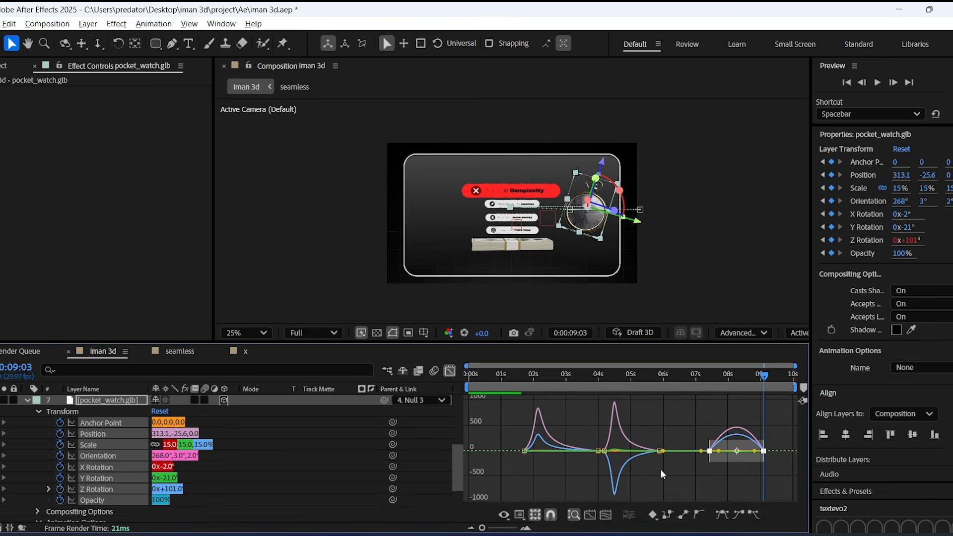
pyautogui.moveTo(753, 452); pyautogui.dragTo(720, 451)
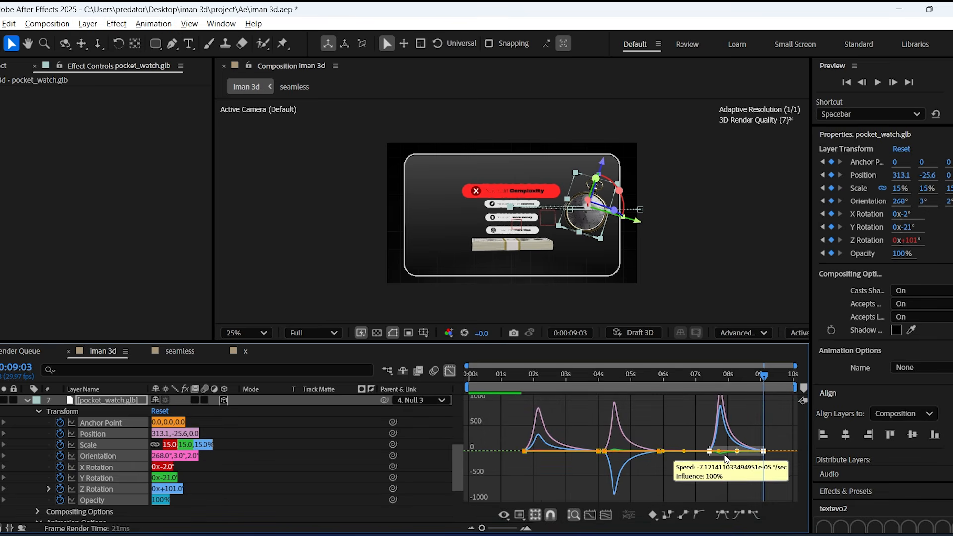
pyautogui.click(682, 377)
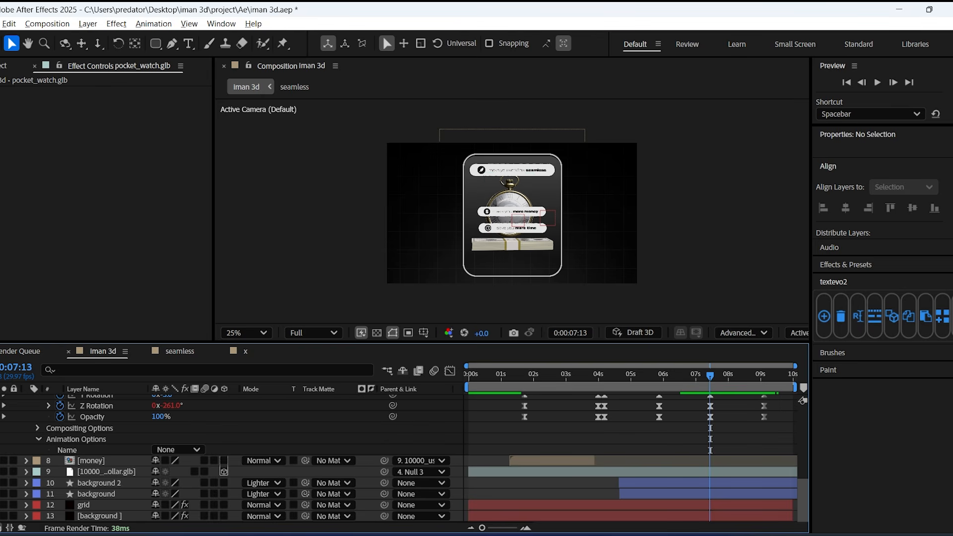
# Keyframe the dollar model's transform at 0:00:09:03 with Position -636.7, 64, Scale 41.8%, Orientation 310°, 70°, 38° and rotations 1x+72°, 1x+89°, -27°
pyautogui.click(99, 471)
pyautogui.click(26, 472)
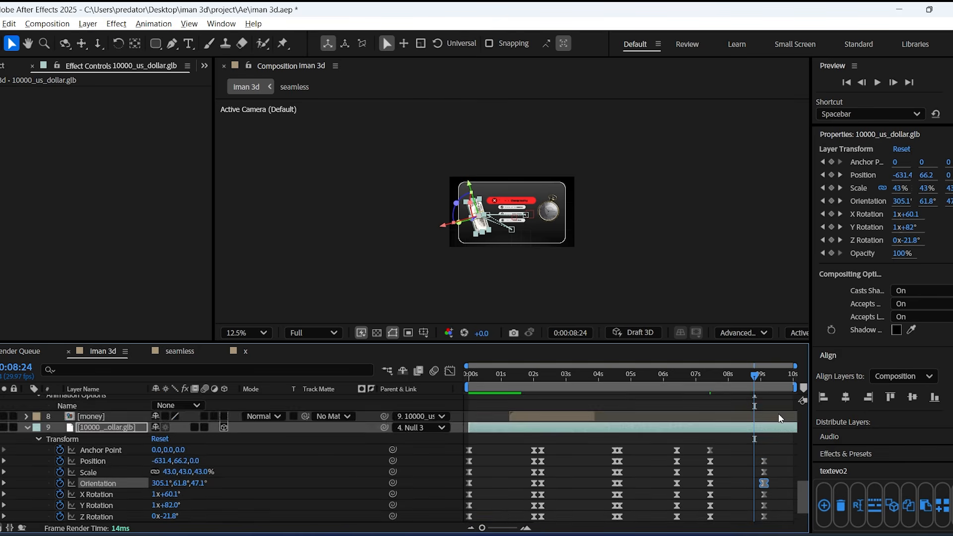
pyautogui.scroll(-1, 778, 446)
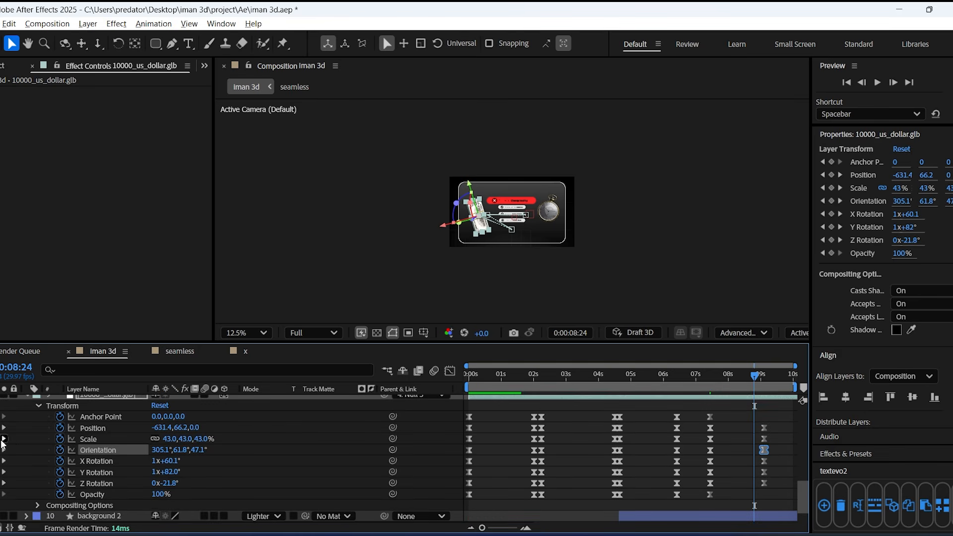
pyautogui.press('k')
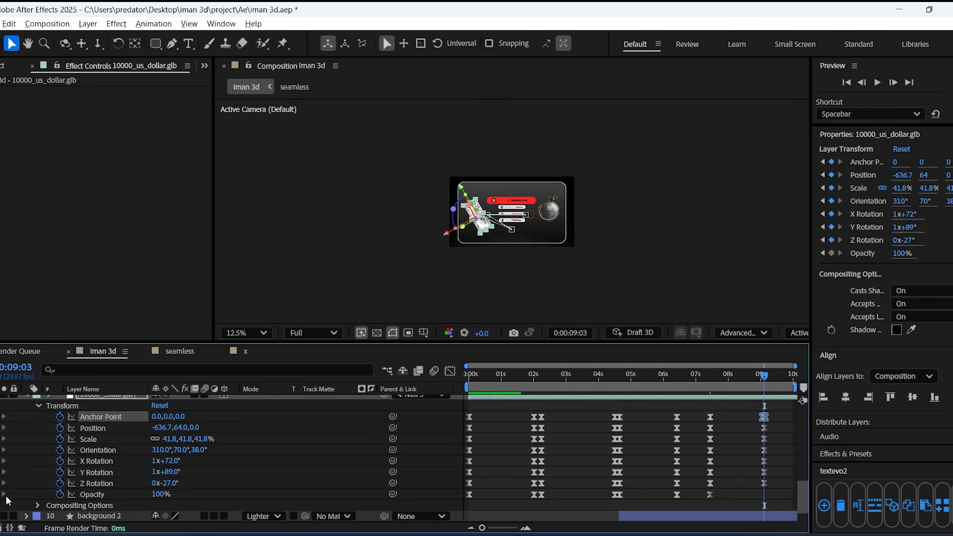
# Ease the dollar model's last transform keyframes with 100% incoming influence for a fast start, and preview the motion
pyautogui.moveTo(776, 414); pyautogui.dragTo(708, 502)
pyautogui.hotkey('shift', 'F3')
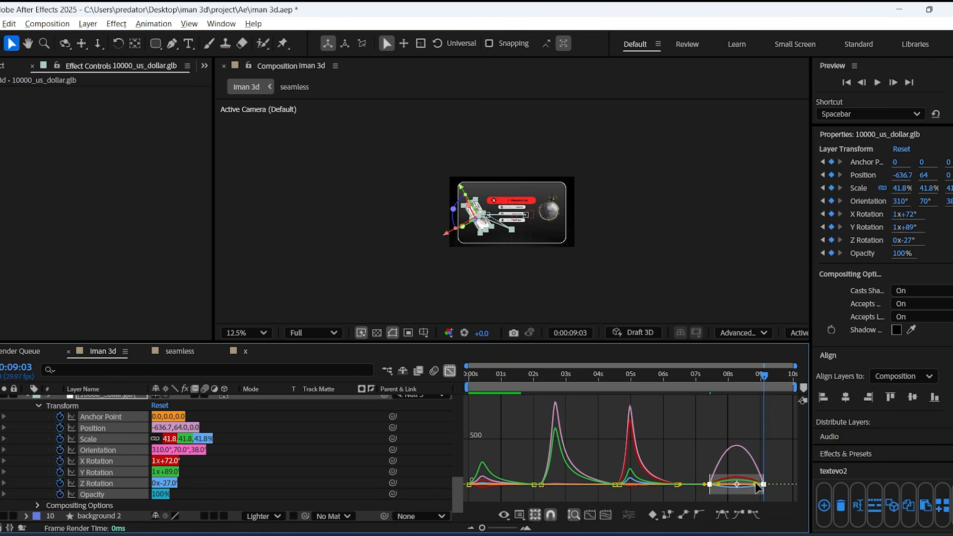
pyautogui.moveTo(755, 483); pyautogui.dragTo(721, 494)
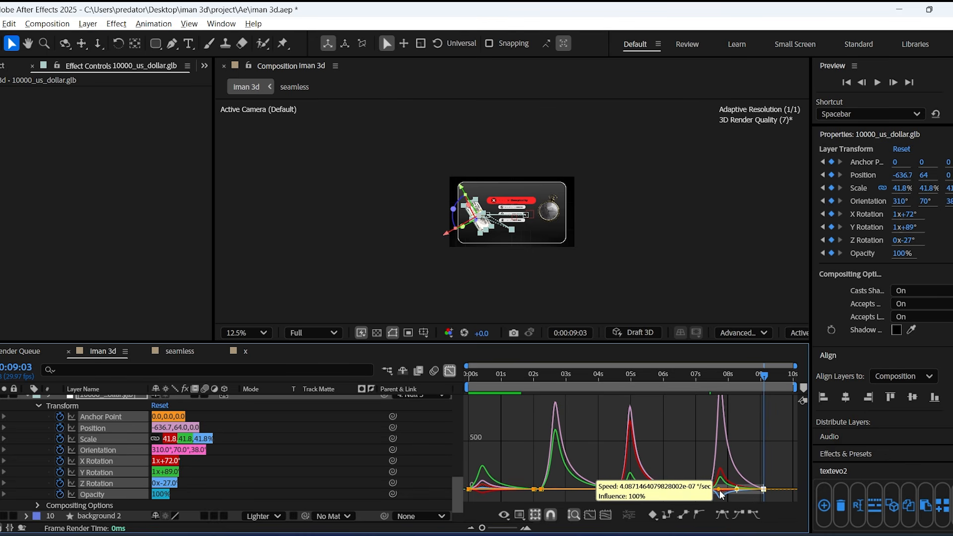
pyautogui.click(699, 382)
pyautogui.press('space')
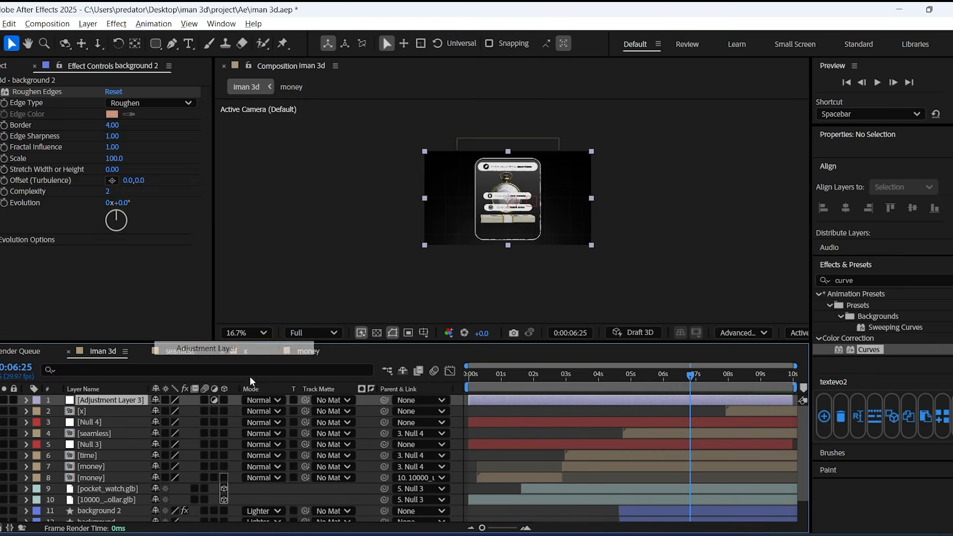
# Apply Deep Glow 2 to the new adjustment layer with Radius 48 and Exposure 0.04
pyautogui.hotkey('ctrl', 'z')
pyautogui.hotkey('ctrl', 'space')
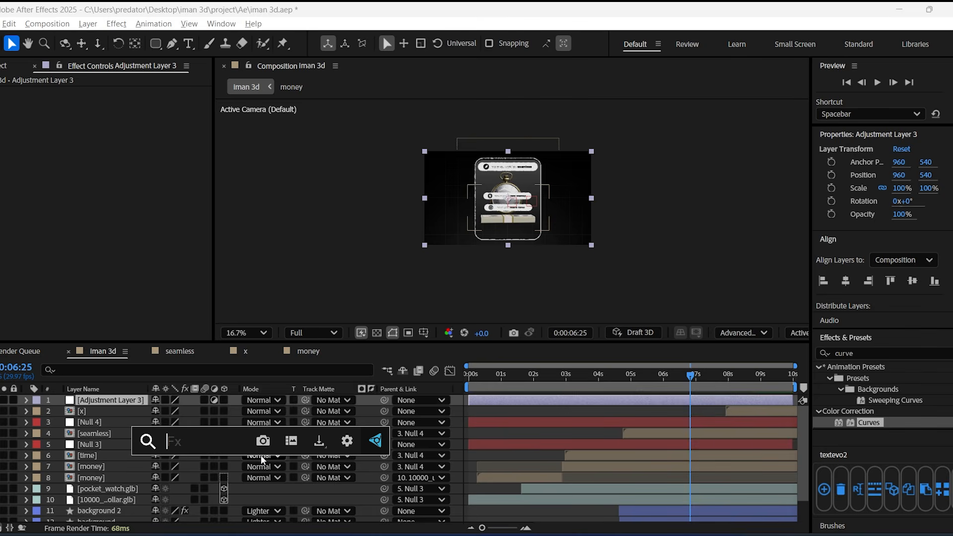
pyautogui.write('dee')
pyautogui.click(224, 406)
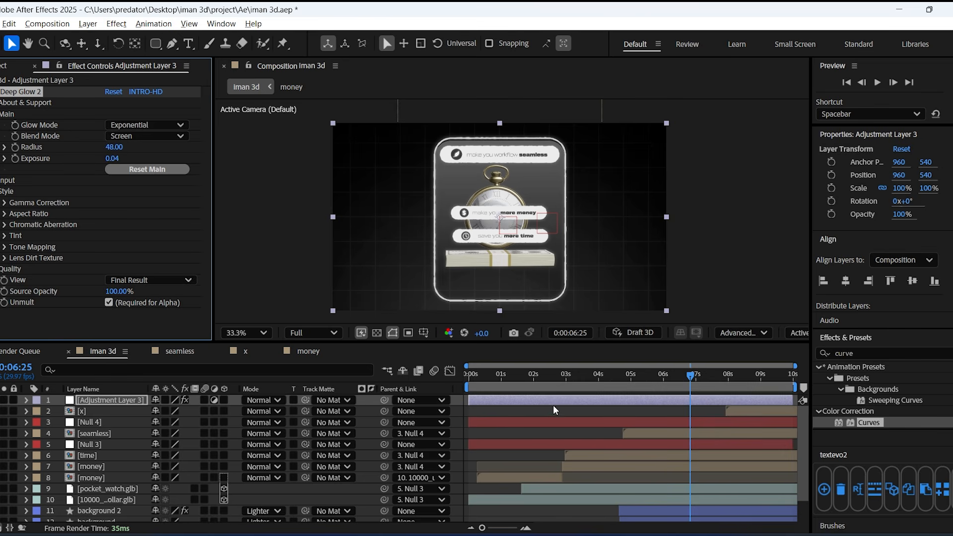
# Add another adjustment layer with Optics Compensation, setting Field Of View to 7.8 and enabling Reverse Lens Distortion
pyautogui.rightClick(2, 412)
pyautogui.moveTo(85, 257)
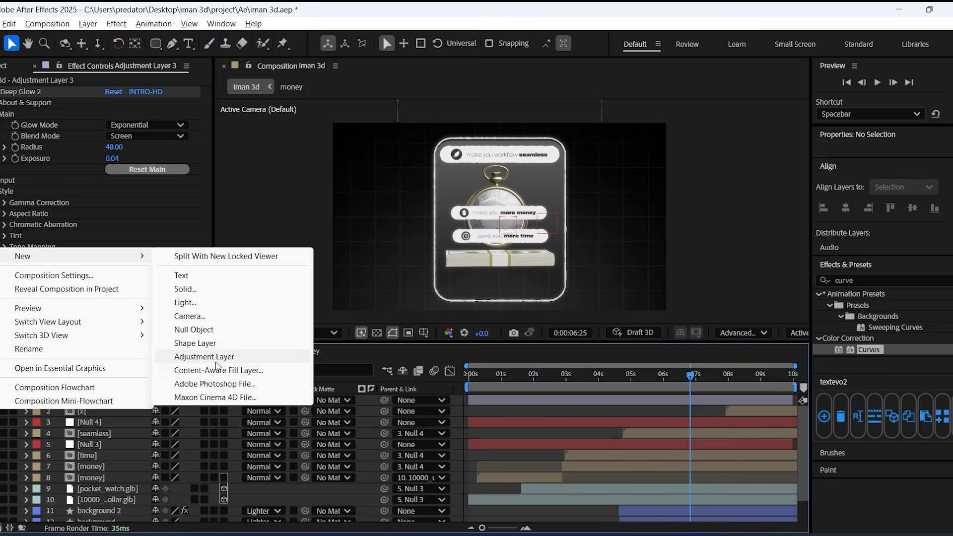
pyautogui.click(217, 362)
pyautogui.hotkey('ctrl', 'space')
pyautogui.write('opti')
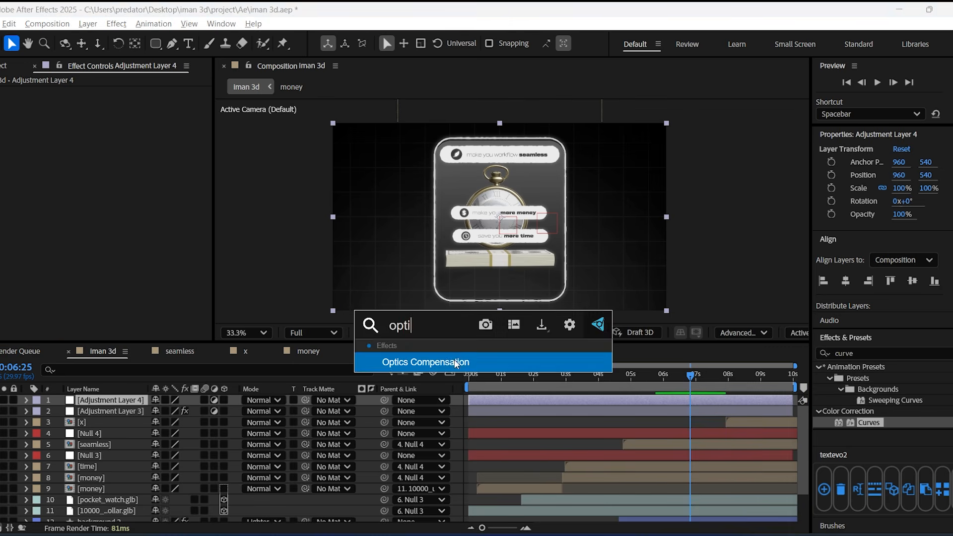
pyautogui.click(455, 362)
pyautogui.moveTo(110, 103); pyautogui.dragTo(148, 102)
pyautogui.click(110, 114)
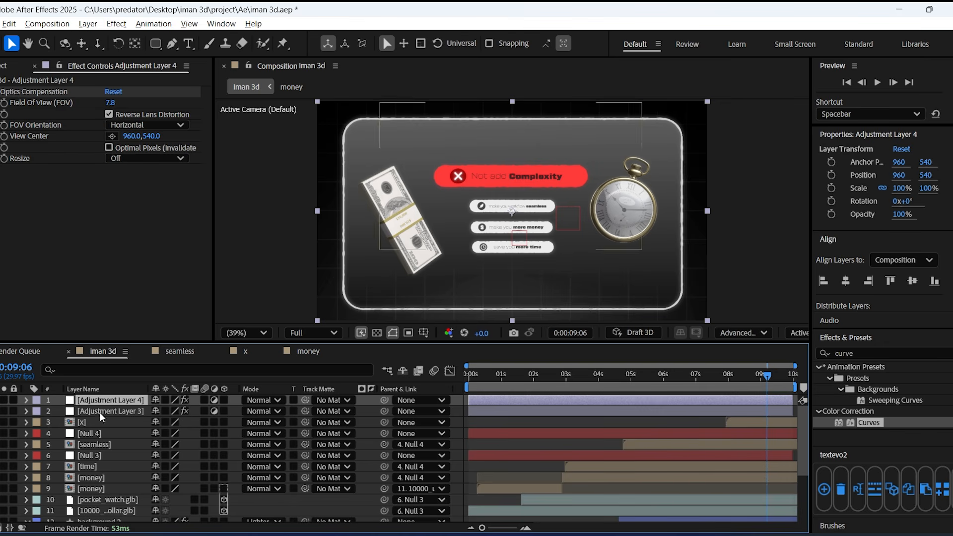
# Add a third adjustment layer with Posterize Time and set its frame rate to 12
pyautogui.rightClick(2, 410)
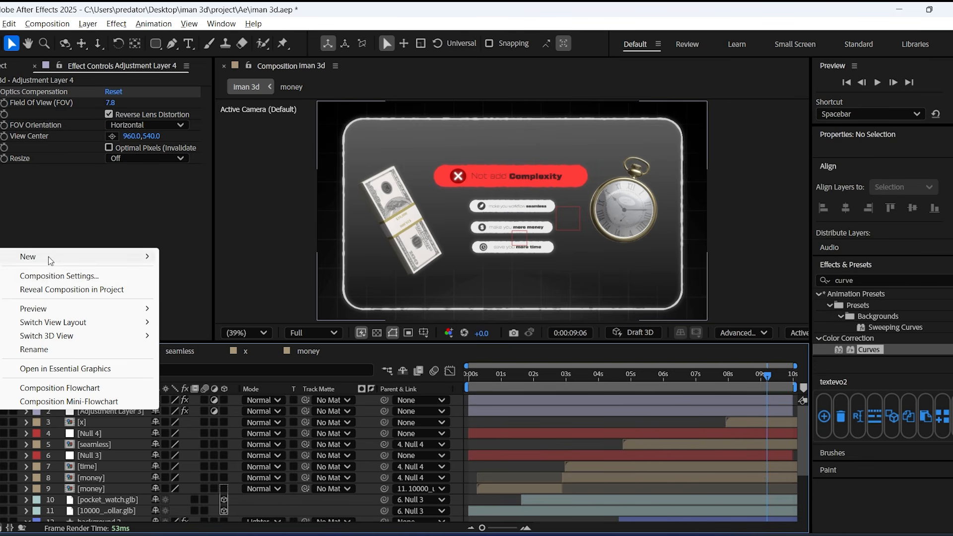
pyautogui.moveTo(49, 261)
pyautogui.click(228, 385)
pyautogui.hotkey('ctrl', 'space')
pyautogui.write('poste')
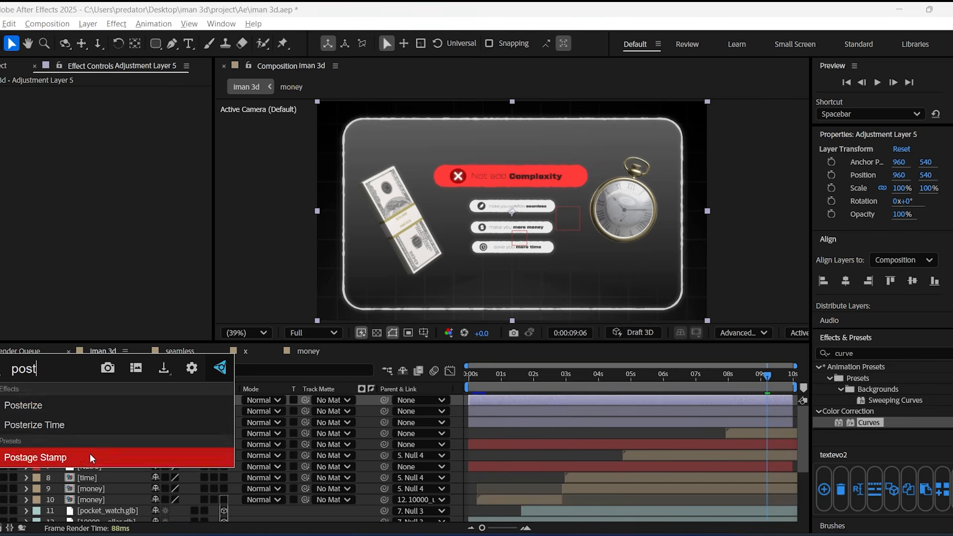
pyautogui.click(72, 427)
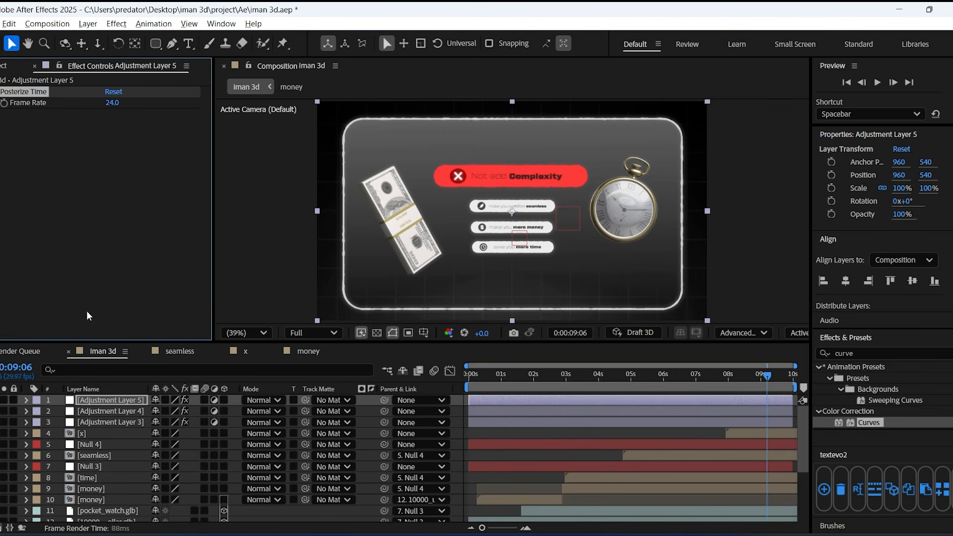
pyautogui.click(112, 103)
pyautogui.write('12')
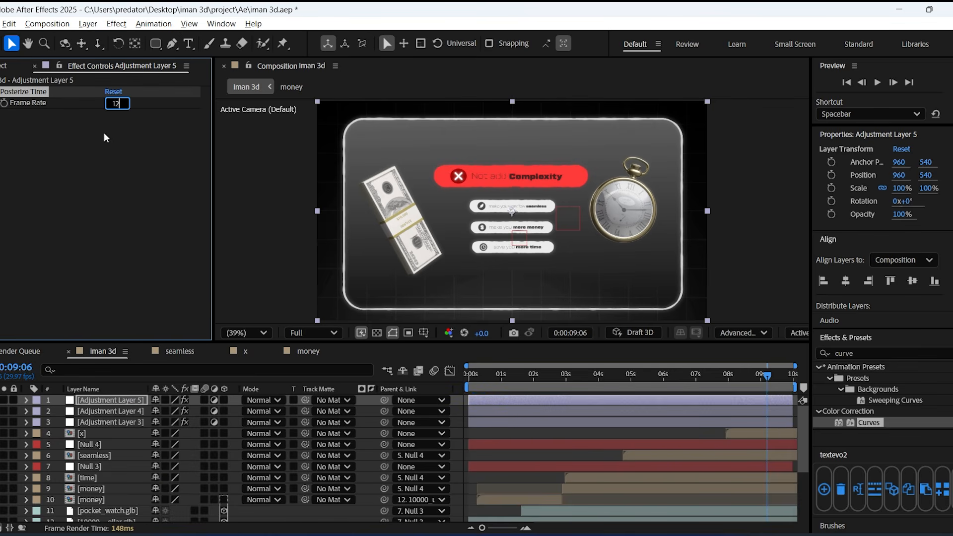
pyautogui.press('Return')
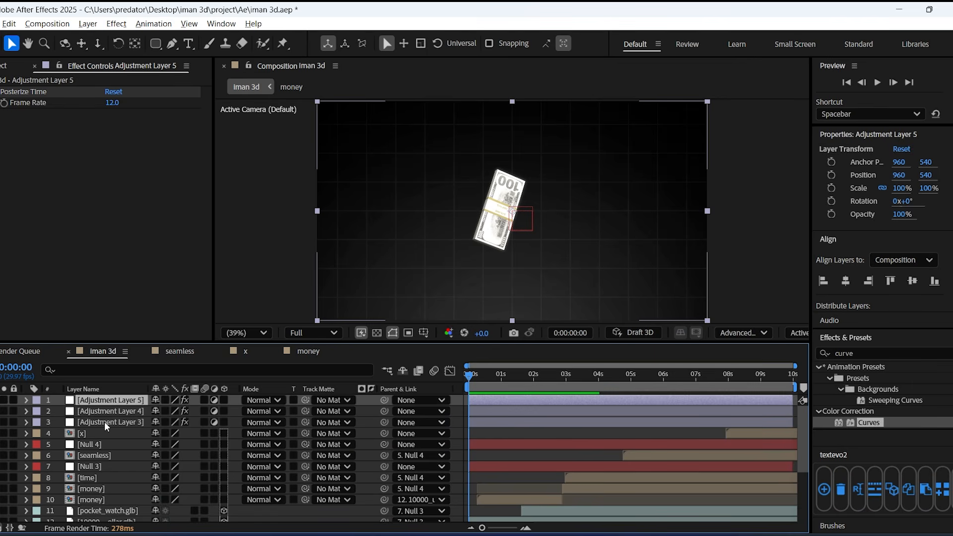
# Add a new null object directly below the three adjustment layers and parent the x, Null 4 and Null 3 layers to it
pyautogui.keyDown('shift'); pyautogui.click(107, 423); pyautogui.keyUp('shift')
pyautogui.press('F2')
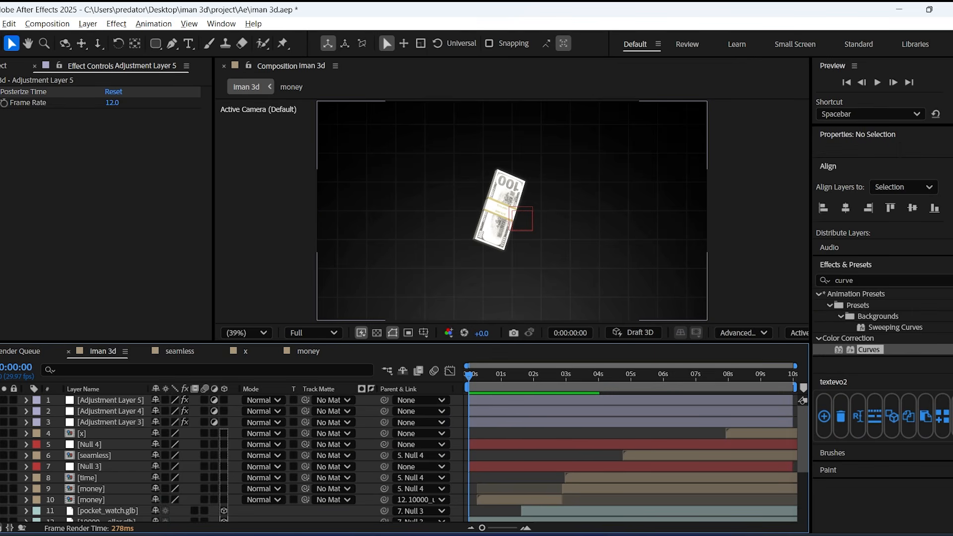
pyautogui.rightClick(13, 420)
pyautogui.moveTo(30, 269)
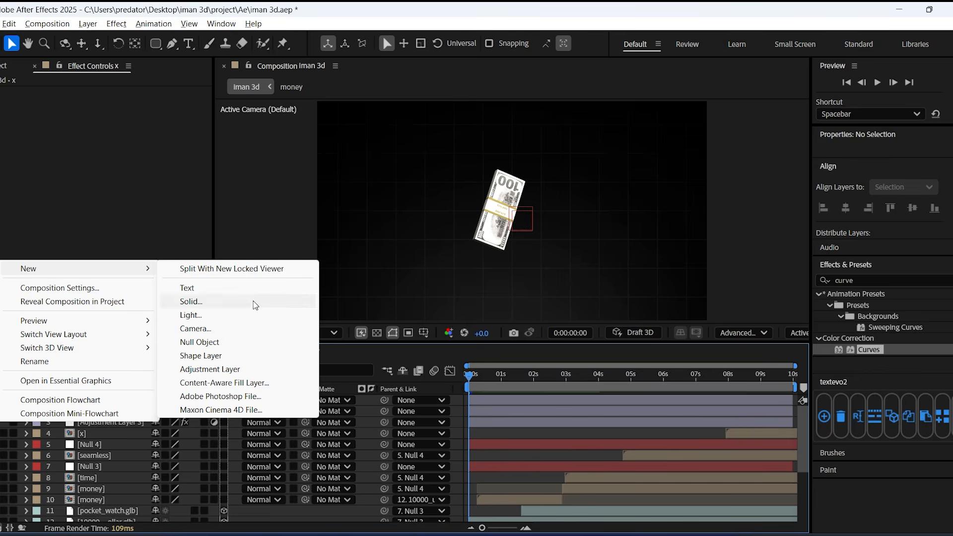
pyautogui.click(214, 342)
pyautogui.keyDown('ctrl'); pyautogui.click(134, 467); pyautogui.keyUp('ctrl')
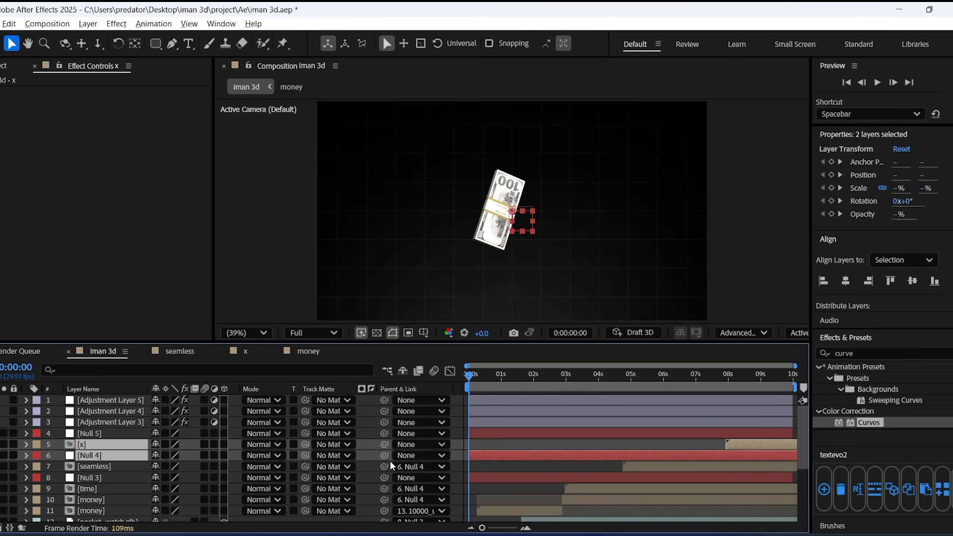
pyautogui.moveTo(296, 462); pyautogui.dragTo(116, 437)
pyautogui.moveTo(217, 489); pyautogui.dragTo(114, 437)
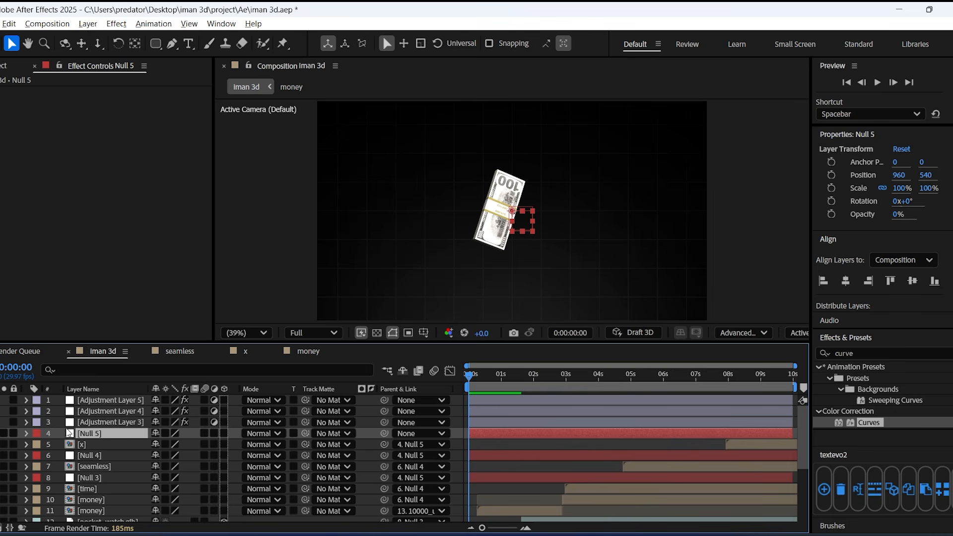
# Animate Null 5's transform with eased keyframes at 0:00:00:00 and shortly after two seconds
pyautogui.click(26, 435)
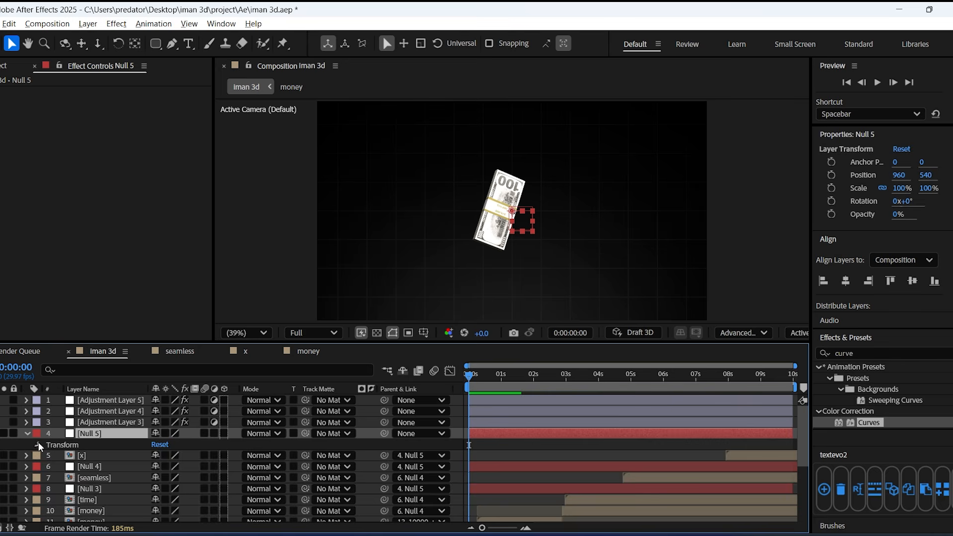
pyautogui.click(39, 445)
pyautogui.scroll(-3, 110, 469)
pyautogui.scroll(2, 109, 460)
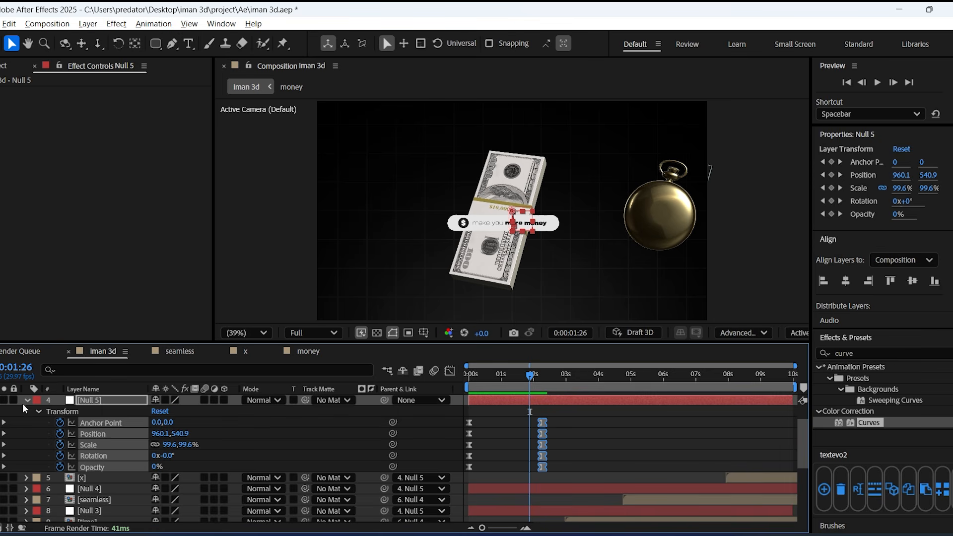
# Add another null object as parent of Null 5 and animate its transform to Scale 109% at 0:00:03:03
pyautogui.rightClick(17, 413)
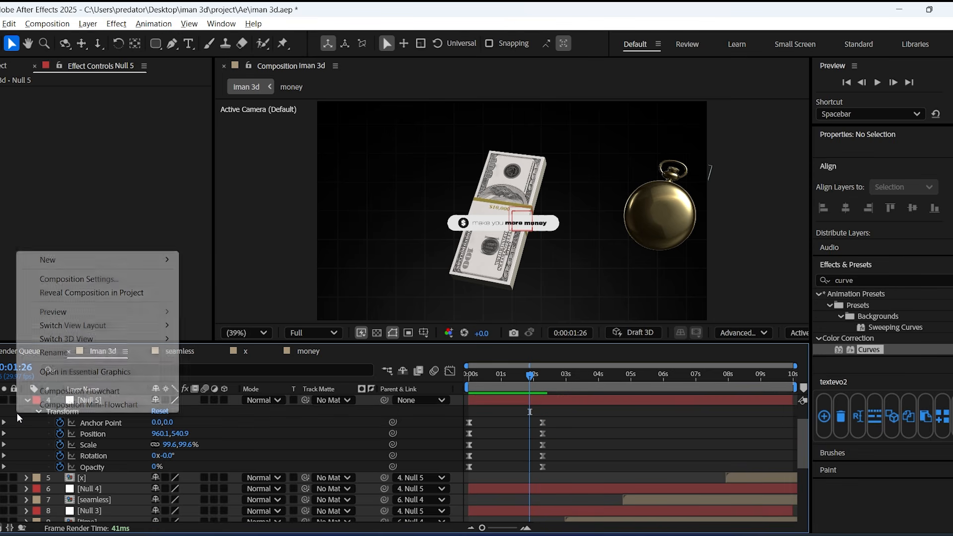
pyautogui.moveTo(95, 262)
pyautogui.click(218, 333)
pyautogui.moveTo(384, 444); pyautogui.dragTo(60, 500)
pyautogui.click(27, 432)
pyautogui.scroll(-1, 531, 464)
pyautogui.scroll(-1, 531, 467)
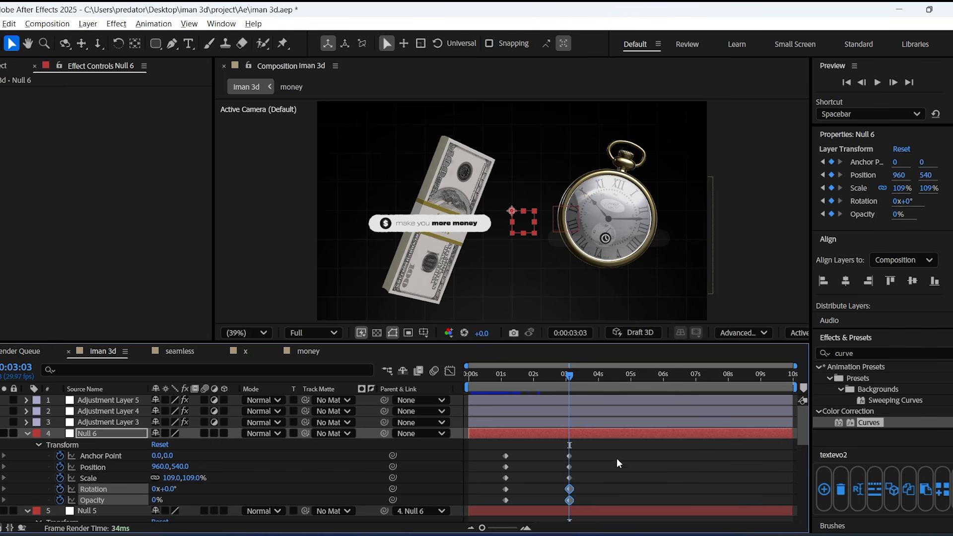
# Apply Easy Ease to Null 6's keyframes, move the ending keyframes to about six seconds and preview the animation
pyautogui.moveTo(597, 449); pyautogui.dragTo(500, 496)
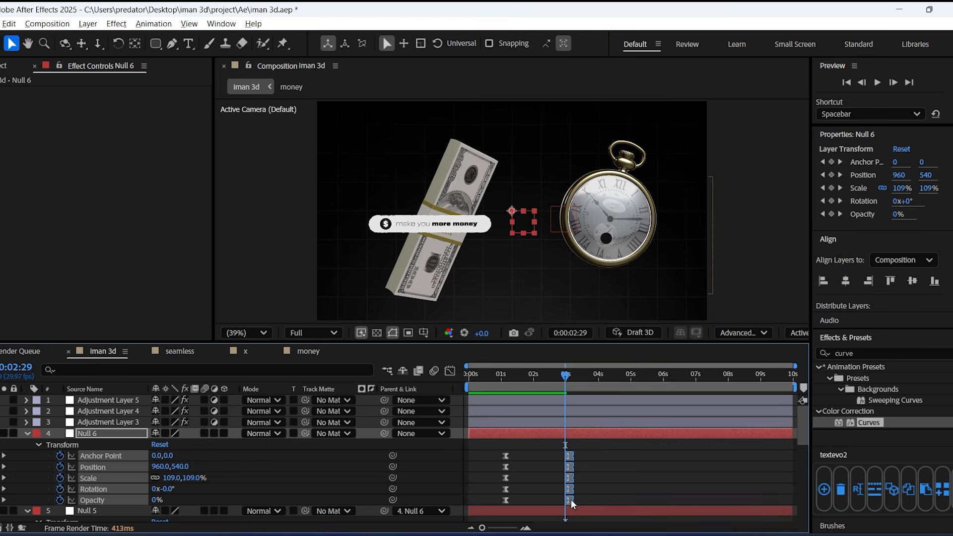
pyautogui.moveTo(570, 500); pyautogui.dragTo(663, 495)
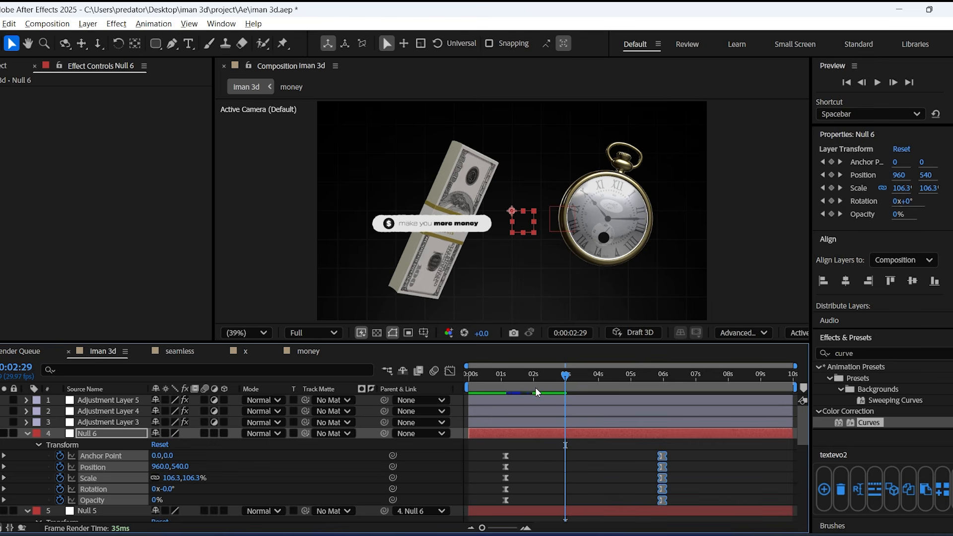
pyautogui.press('space')
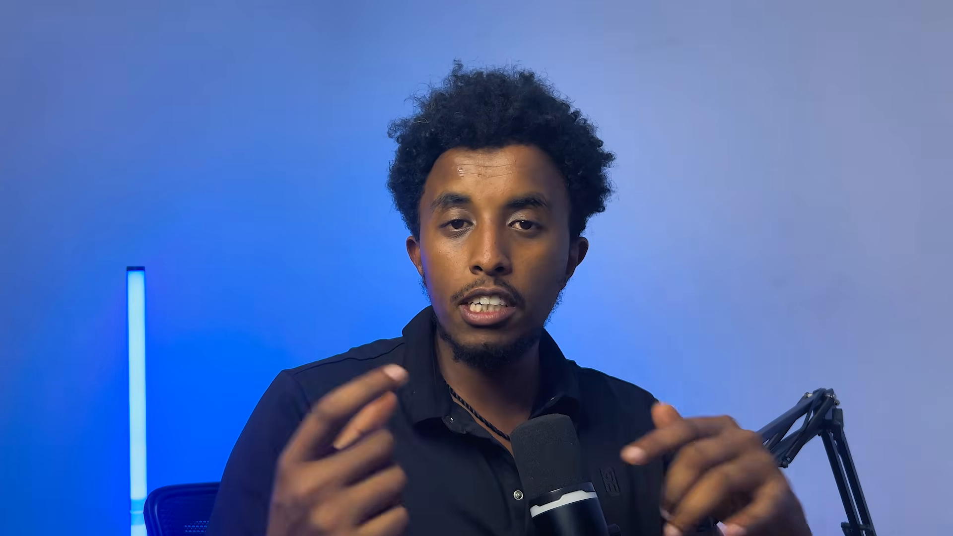